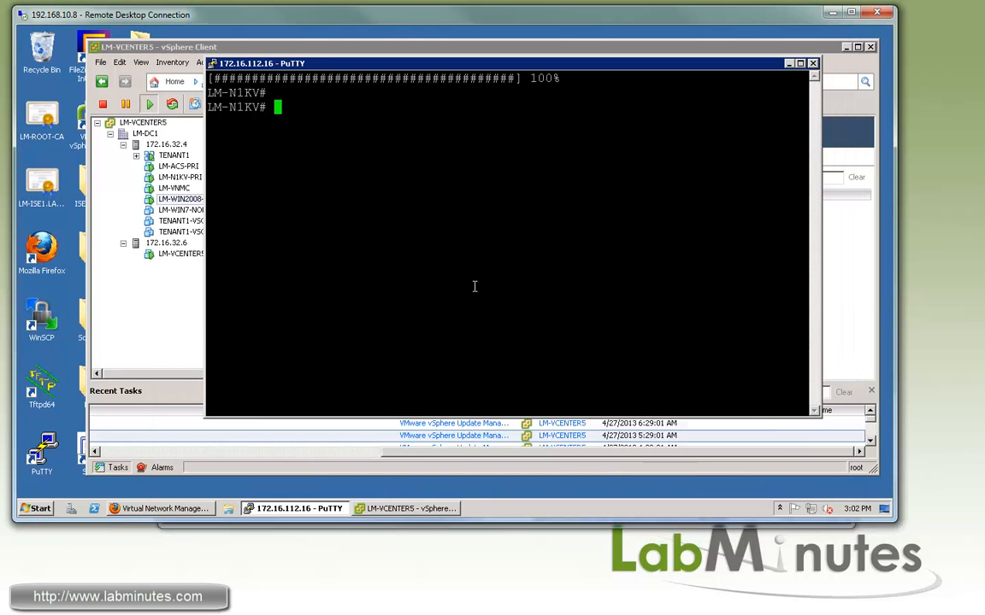
Run 'sh vl b' and point out VLANs ASA_MGMT 117, ASA_FAILOVER 118 and ASA_OUTSIDE 128
{"action": "key", "text": "Return"}
{"action": "key", "text": "Return"}
{"action": "key", "text": "Return"}
{"action": "type", "text": "ssh"}
{"action": "key", "text": "BackSpace"}
{"action": "key", "text": "BackSpace"}
{"action": "key", "text": "BackSpace"}
{"action": "key", "text": "BackSpace"}
{"action": "type", "text": "sh vl b"}
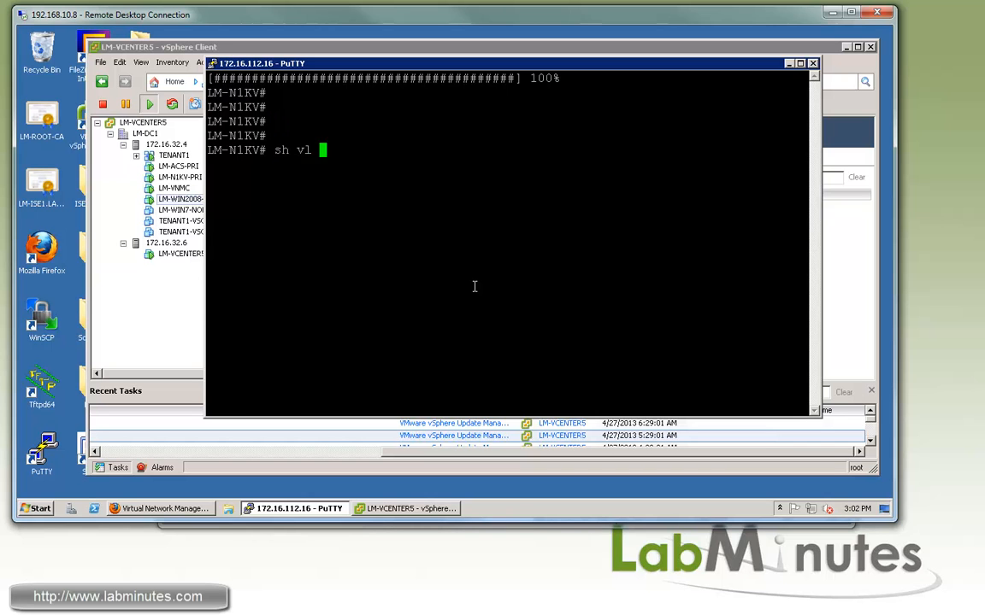
{"action": "key", "text": "Return"}
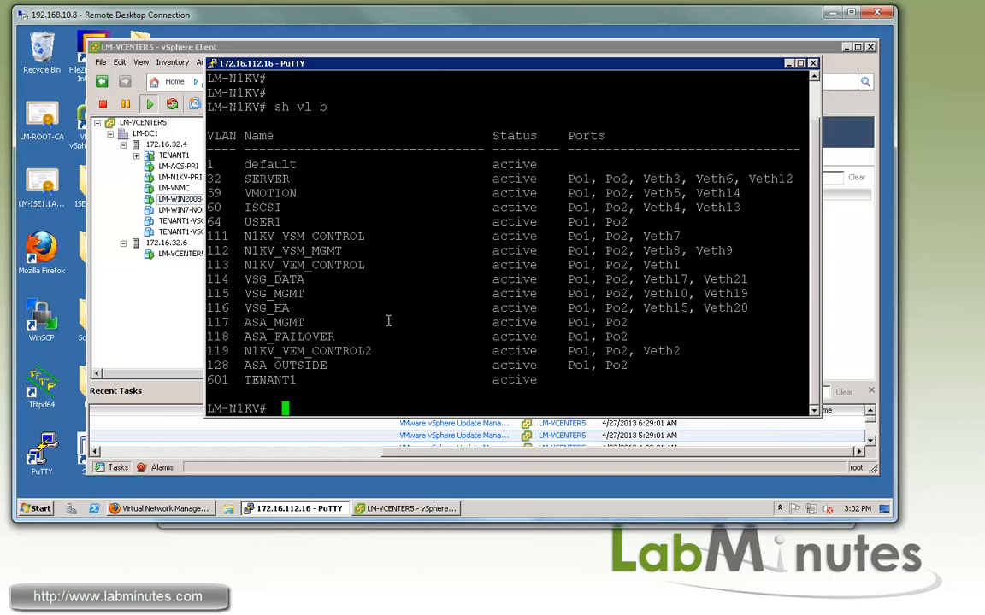
{"action": "double_click", "coordinate": [299, 325]}
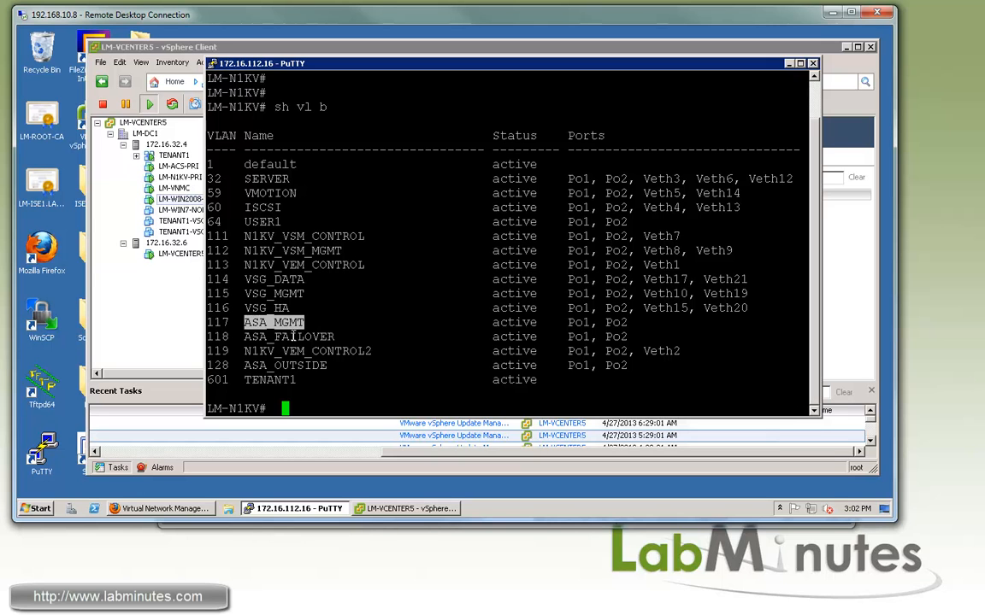
{"action": "double_click", "coordinate": [285, 337]}
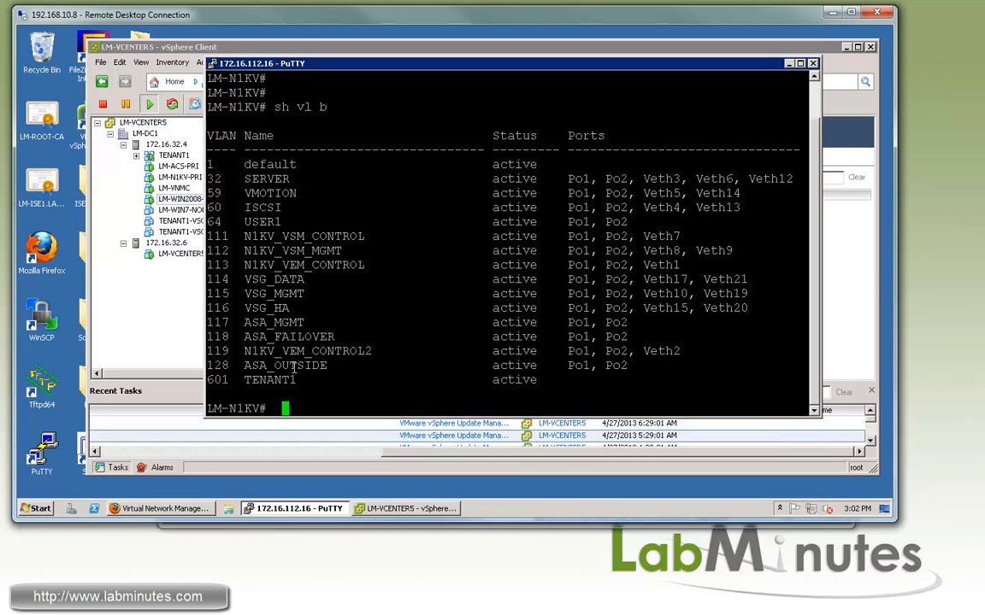
{"action": "double_click", "coordinate": [273, 365]}
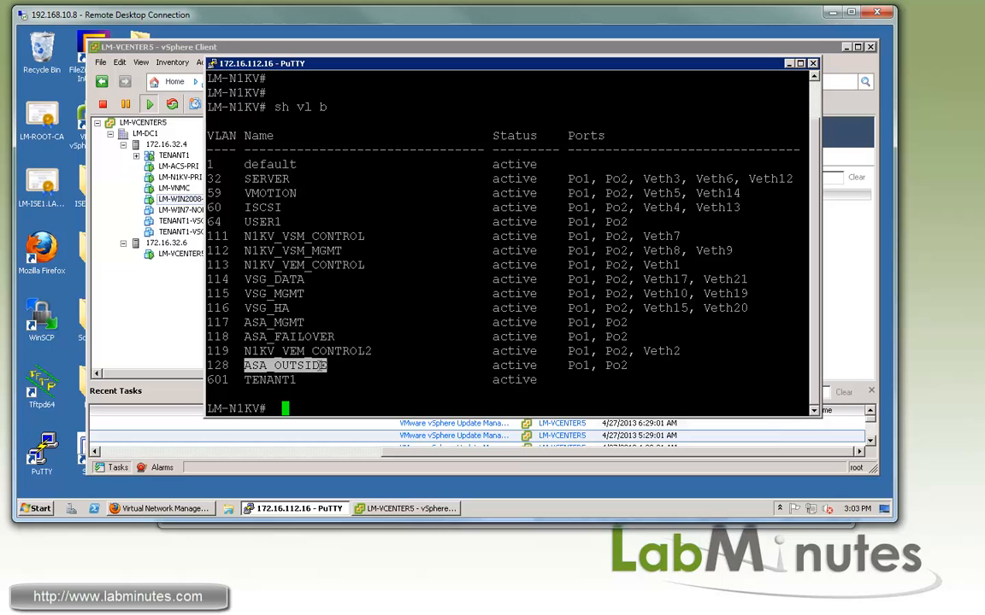
Run 'sh bridge-domain' to list VXLAN6010_TENANT1 with segment ID 6010 and group 239.1.1.1
{"action": "type", "text": "sh bri?"}
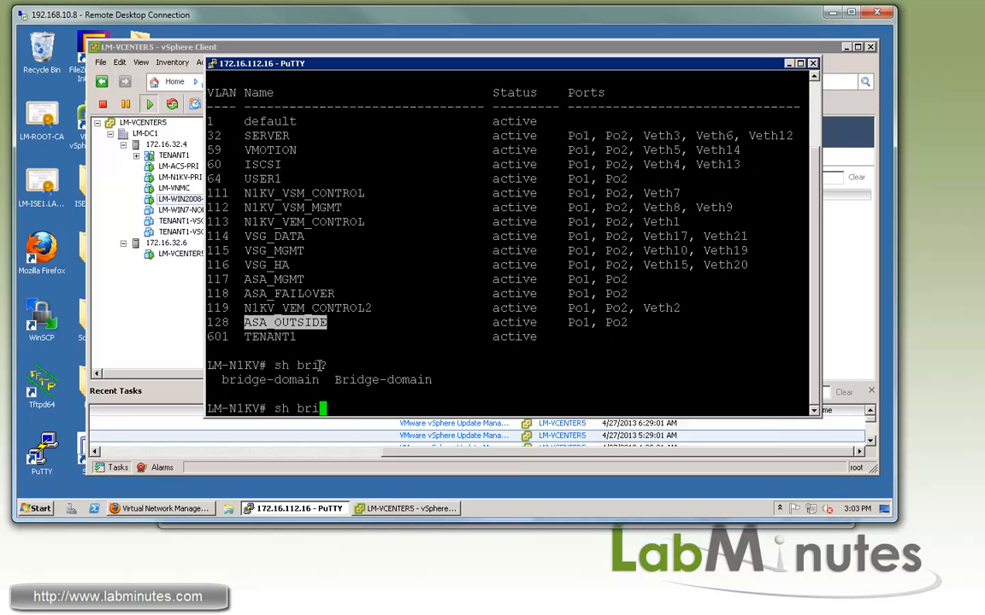
{"action": "key", "text": "Tab"}
{"action": "type", "text": "?"}
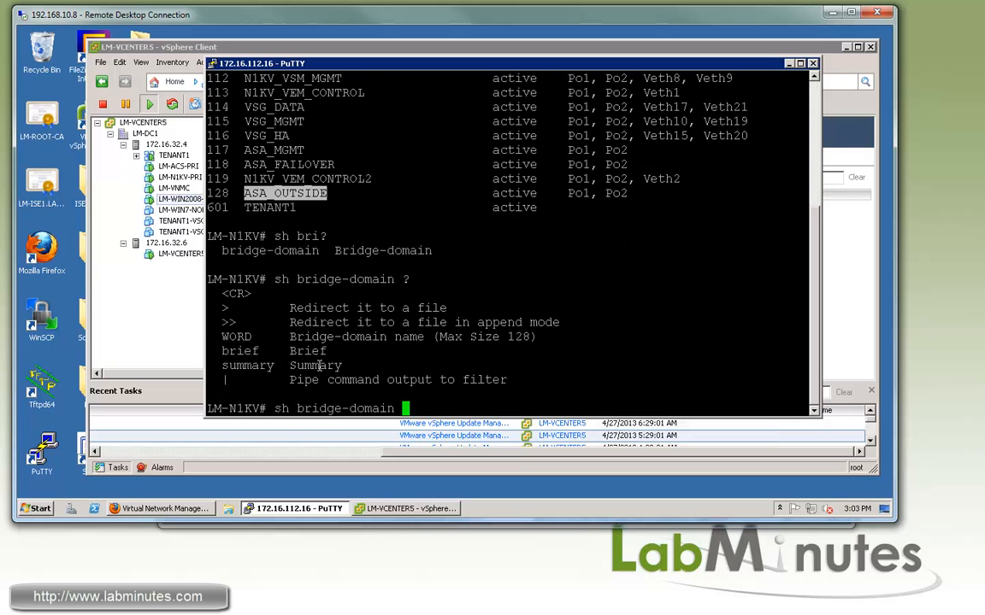
{"action": "key", "text": "Return"}
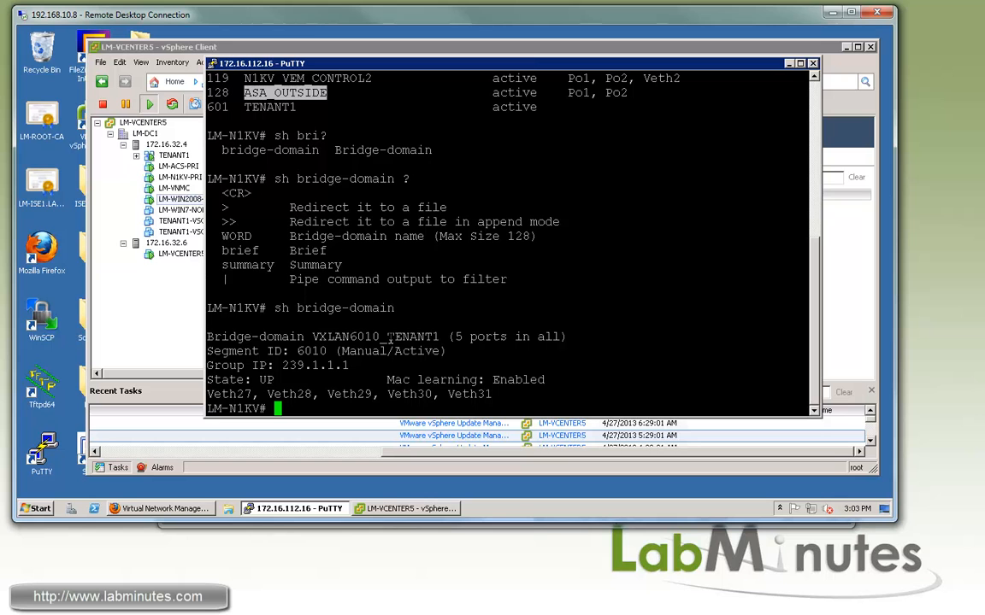
{"action": "key", "text": "Return"}
{"action": "key", "text": "Return"}
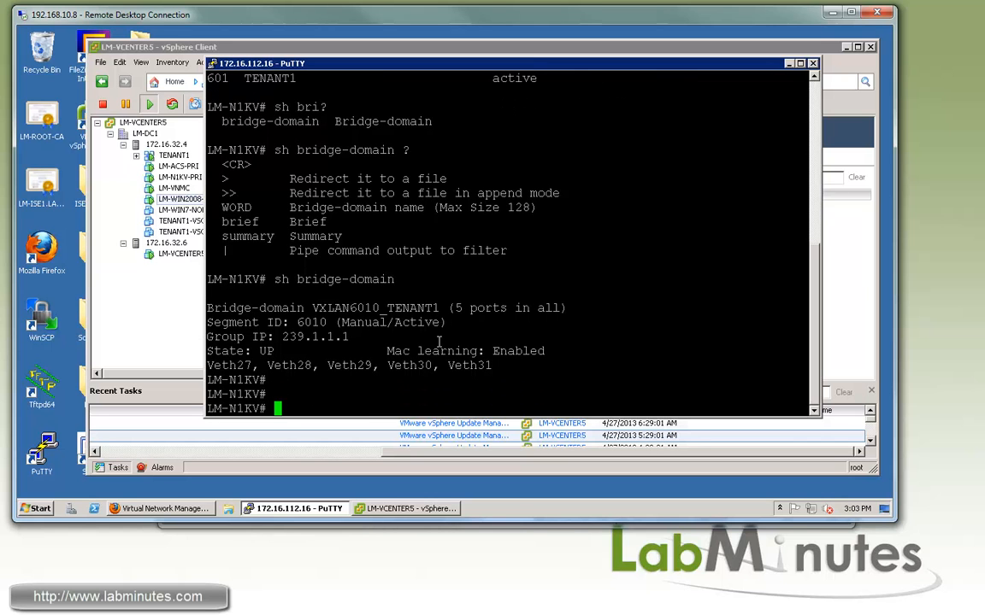
Run 'sh run port-profile' and mark the ASA management VLAN117 and failover VLAN118 entries
{"action": "type", "text": "sh run port-profile"}
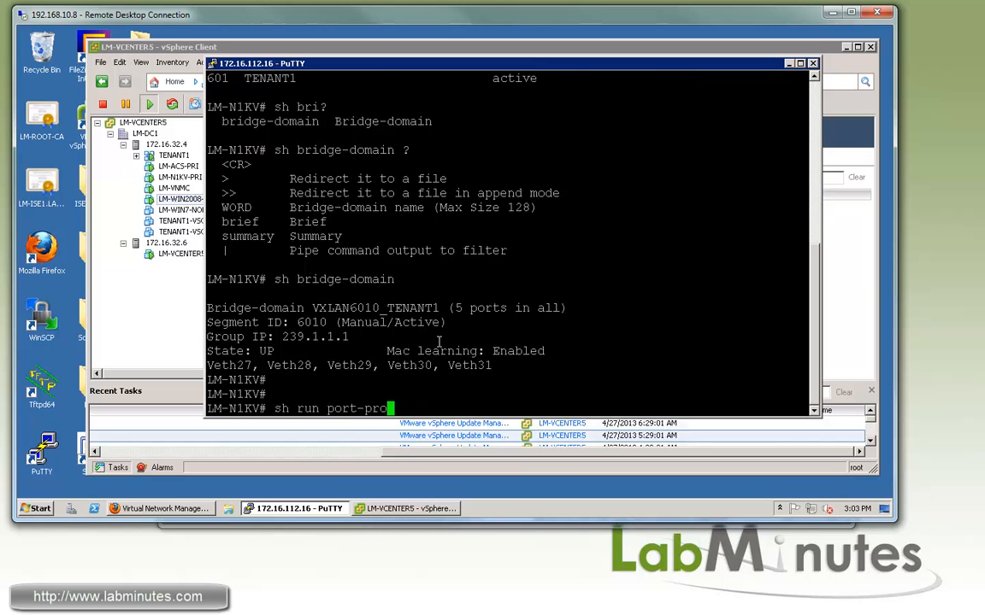
{"action": "key", "text": "Return"}
{"action": "key", "text": "space"}
{"action": "key", "text": "space"}
{"action": "key", "text": "space"}
{"action": "key", "text": "space"}
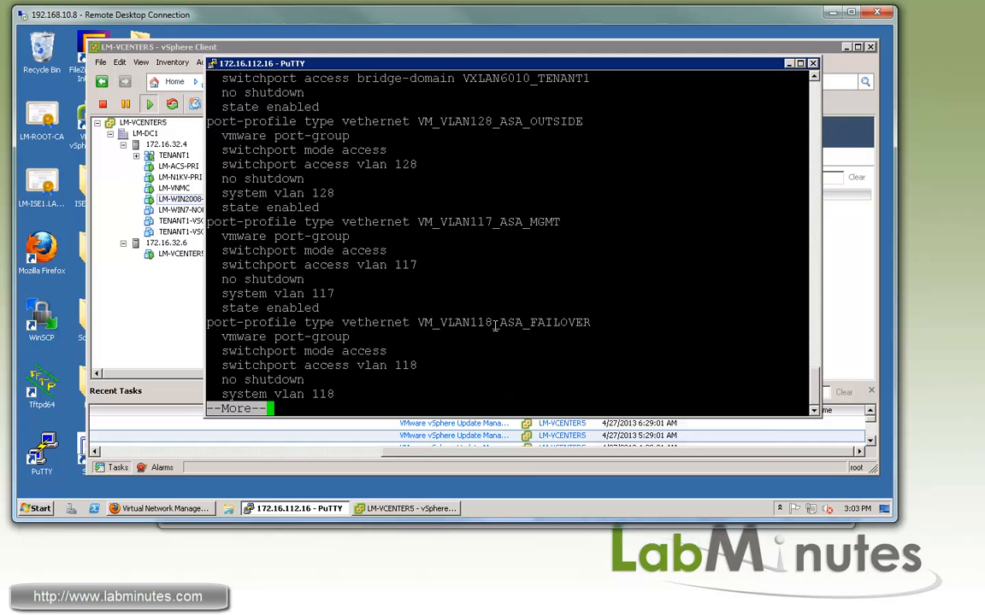
{"action": "scroll", "coordinate": [489, 313], "scroll_direction": "up", "scroll_amount": 8}
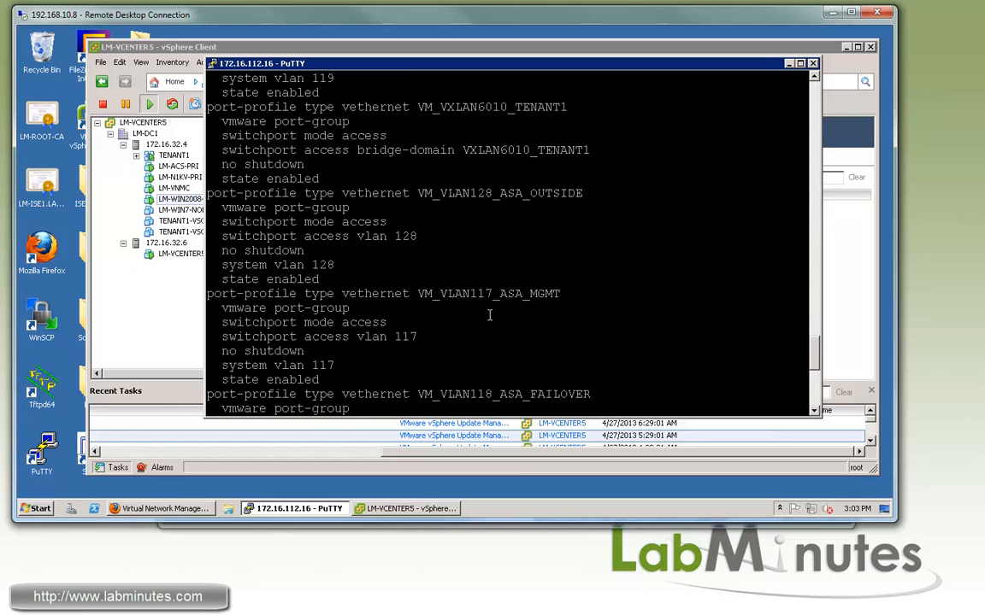
{"action": "left_click_drag", "start_coordinate": [432, 293], "coordinate": [522, 293]}
{"action": "left_click_drag", "start_coordinate": [432, 394], "coordinate": [522, 394]}
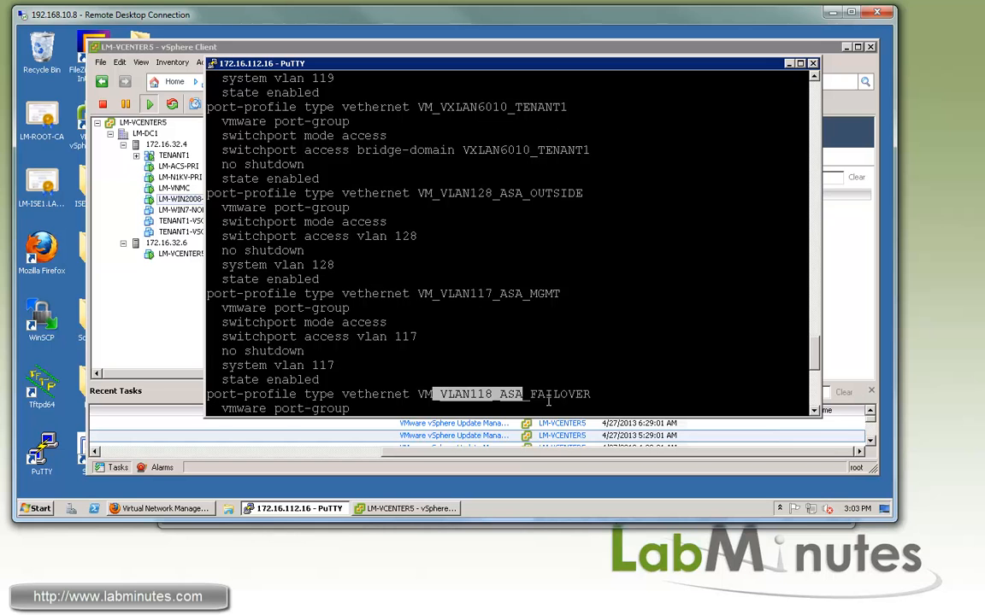
Highlight the outside profile's access mode, system vlan 117 and the VXLAN6010 tenant profile lines
{"action": "left_click", "coordinate": [816, 412]}
{"action": "left_click", "coordinate": [816, 412]}
{"action": "left_click", "coordinate": [452, 143]}
{"action": "left_click_drag", "start_coordinate": [206, 149], "coordinate": [522, 164]}
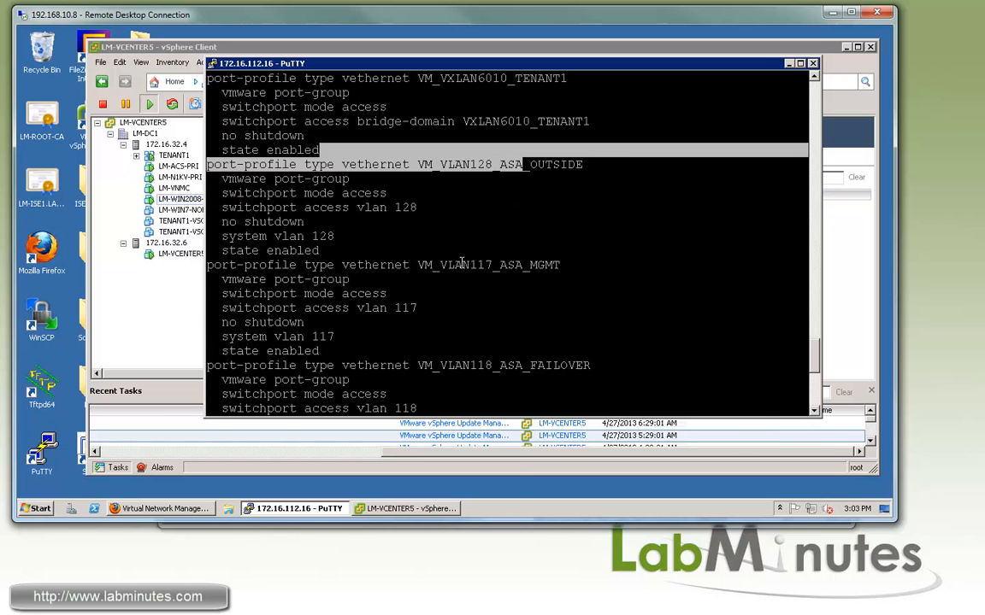
{"action": "left_click_drag", "start_coordinate": [252, 193], "coordinate": [387, 194]}
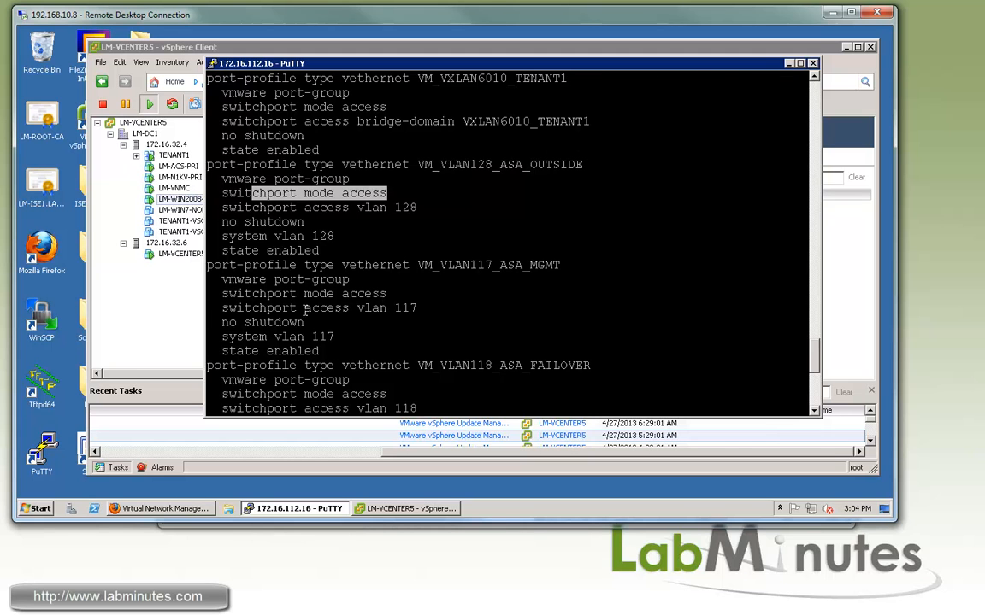
{"action": "double_click", "coordinate": [245, 337]}
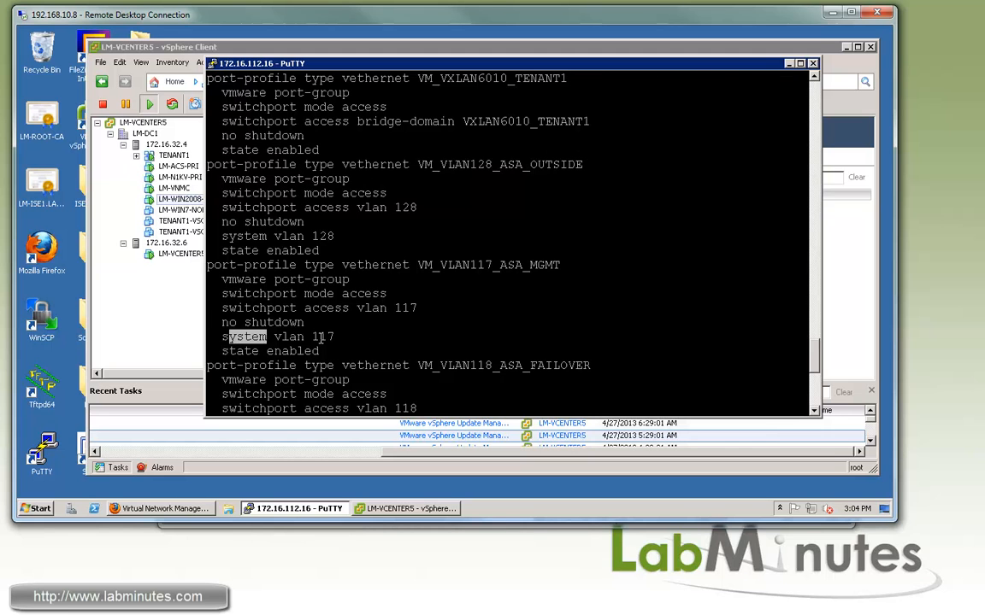
{"action": "left_click_drag", "start_coordinate": [321, 339], "coordinate": [327, 339]}
{"action": "left_click_drag", "start_coordinate": [440, 77], "coordinate": [537, 77]}
{"action": "scroll", "coordinate": [519, 176], "scroll_direction": "up", "scroll_amount": 4}
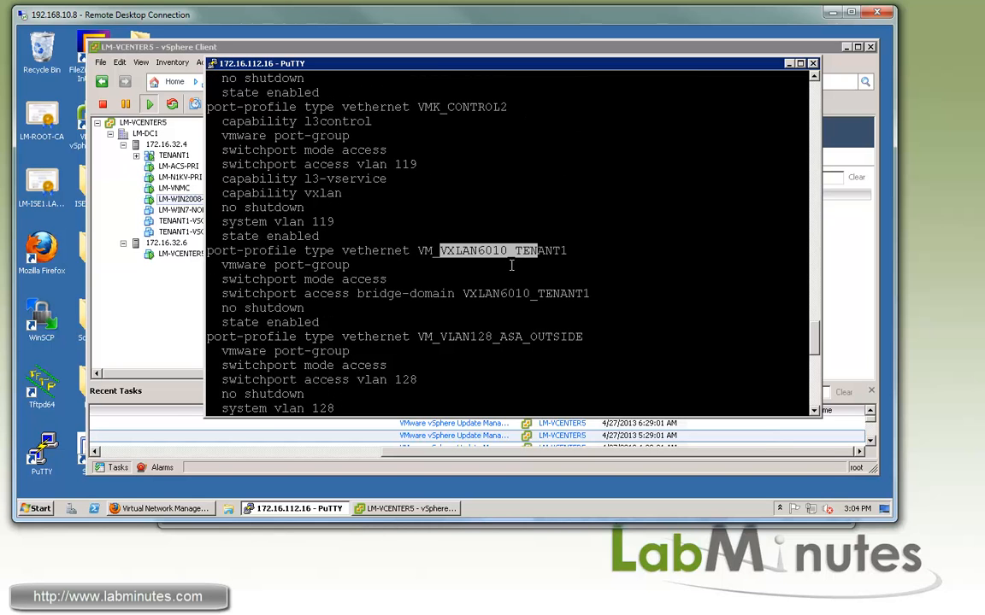
{"action": "left_click_drag", "start_coordinate": [244, 279], "coordinate": [357, 279]}
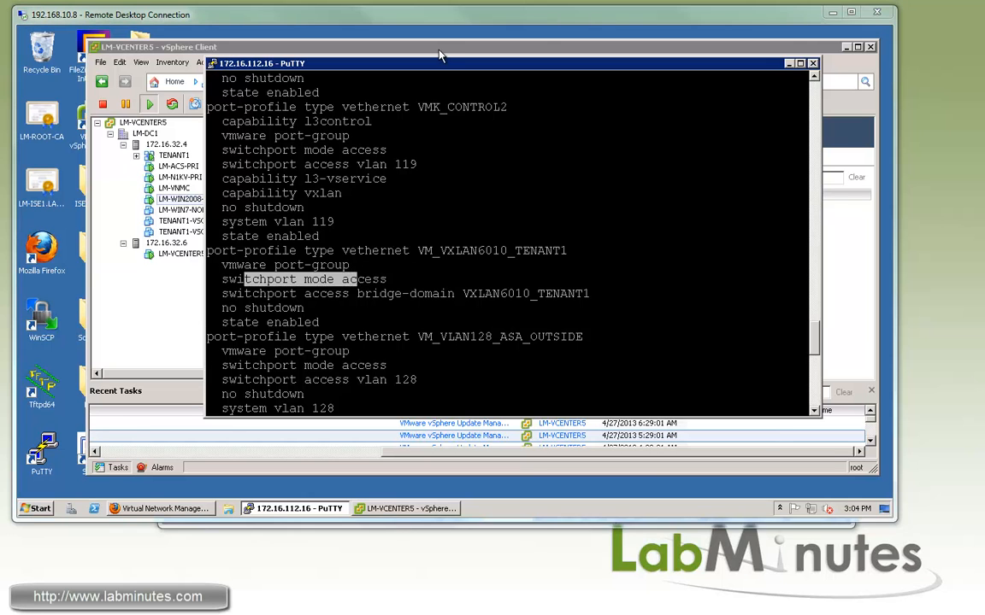
{"action": "left_click", "coordinate": [394, 45]}
Deploy an OVF template from asa871-4.ova, passing the details page and accepting both EULAs
{"action": "left_click", "coordinate": [100, 63]}
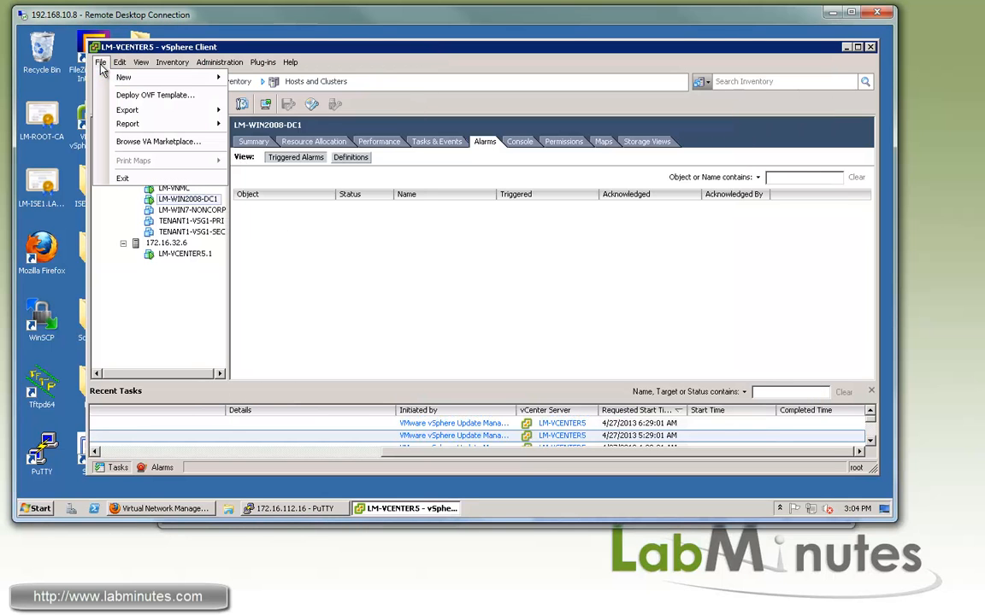
{"action": "left_click", "coordinate": [136, 95]}
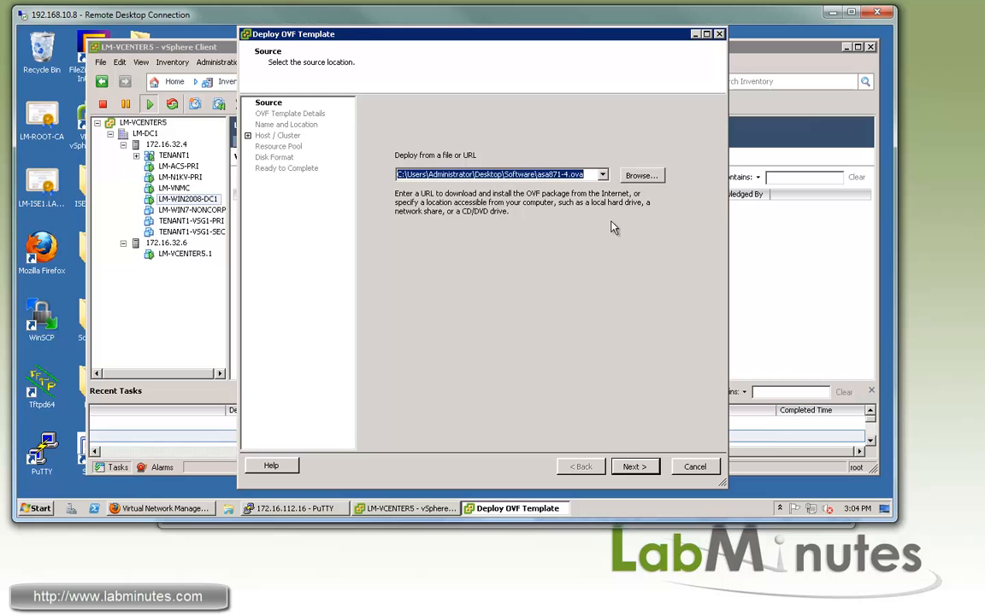
{"action": "left_click", "coordinate": [639, 467]}
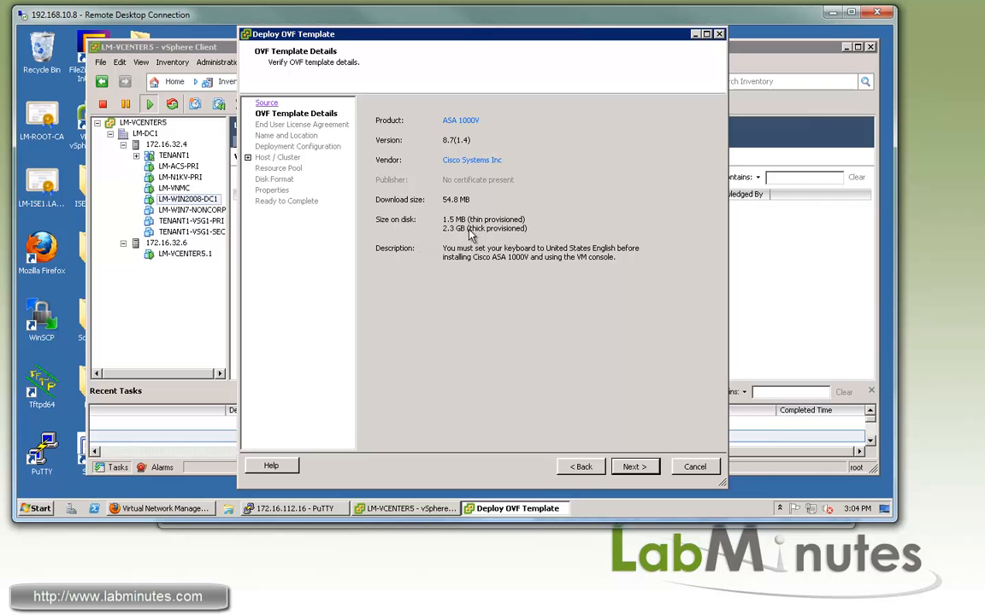
{"action": "left_click", "coordinate": [637, 466]}
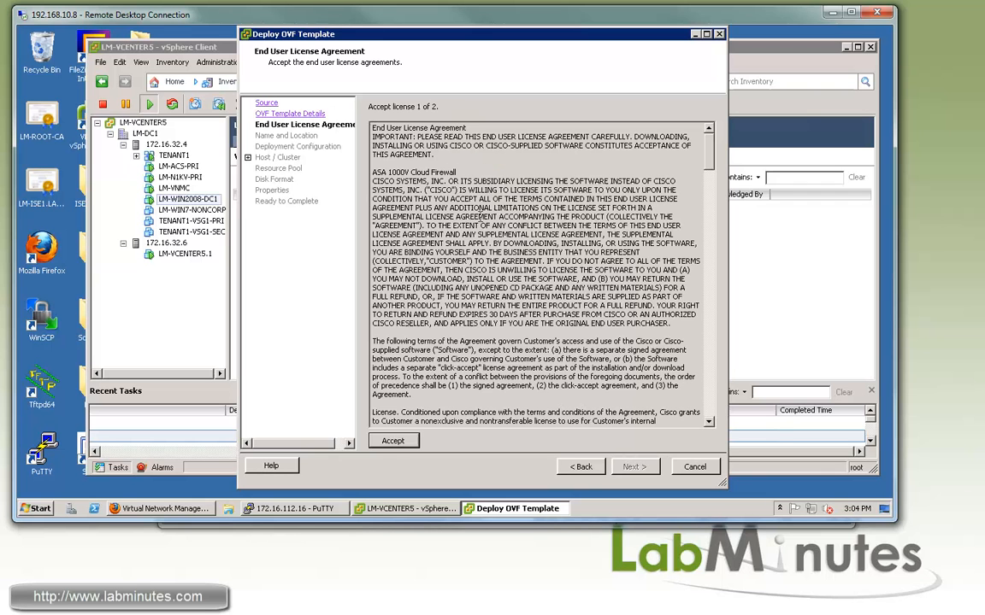
{"action": "left_click", "coordinate": [393, 443]}
{"action": "left_click", "coordinate": [393, 442]}
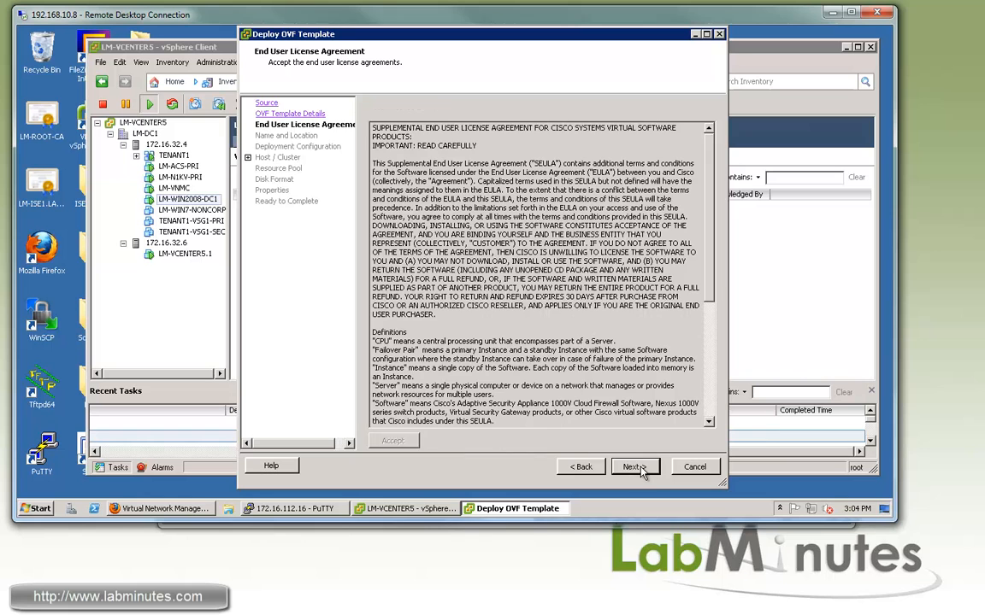
{"action": "left_click", "coordinate": [634, 466]}
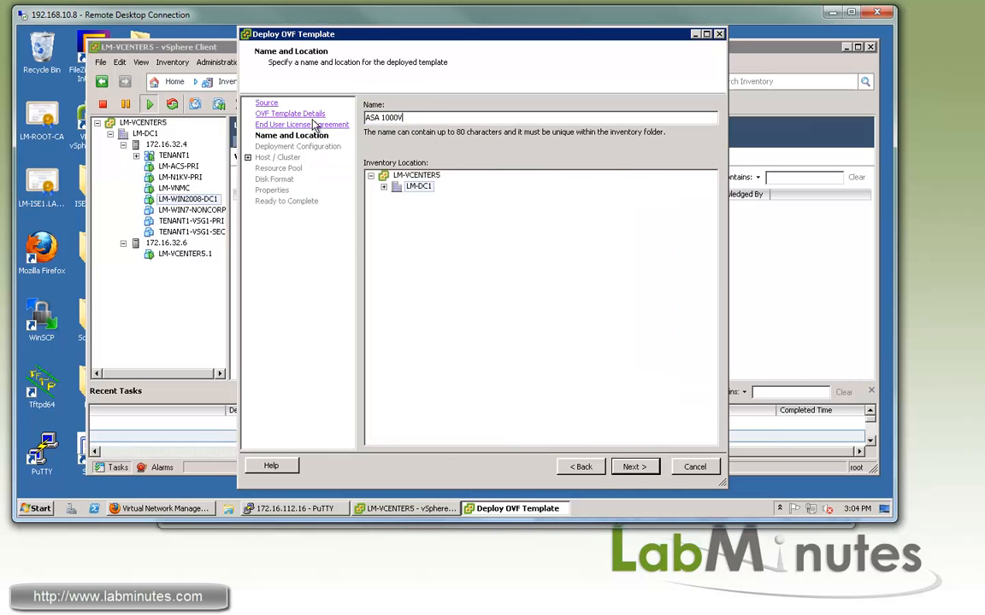
Name the VM TENAT1-ASA1-PRI and choose the Deploy ASA as Primary configuration
{"action": "type", "text": "TENAT1-ASA1-PRI"}
{"action": "key", "text": "Return"}
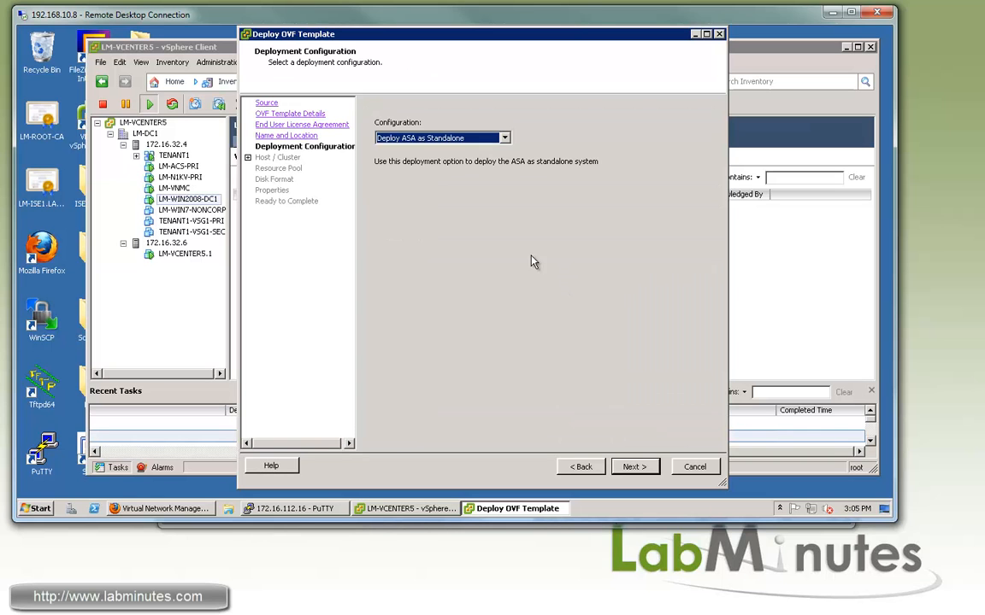
{"action": "left_click", "coordinate": [504, 137]}
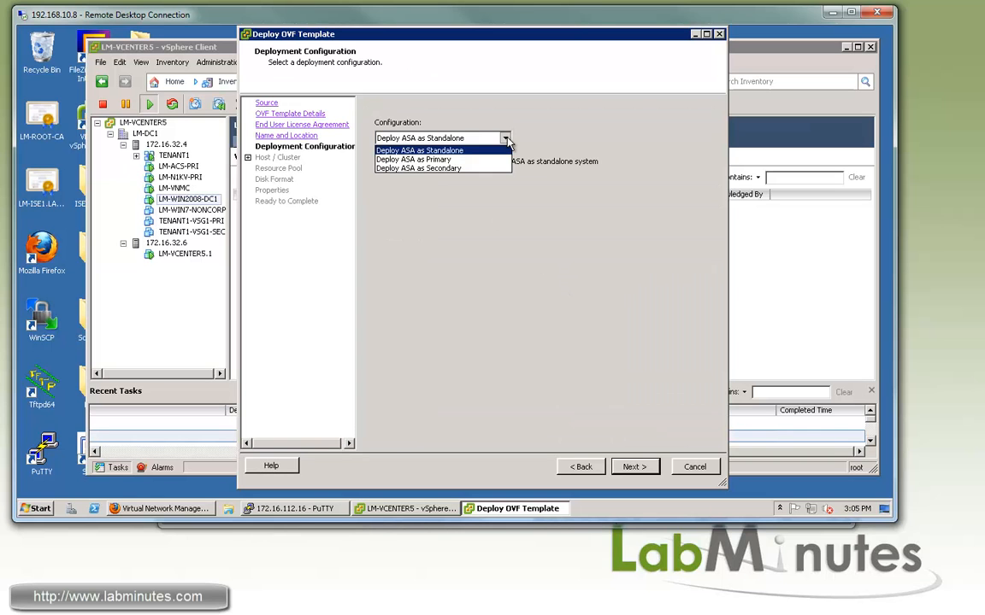
{"action": "left_click", "coordinate": [451, 160]}
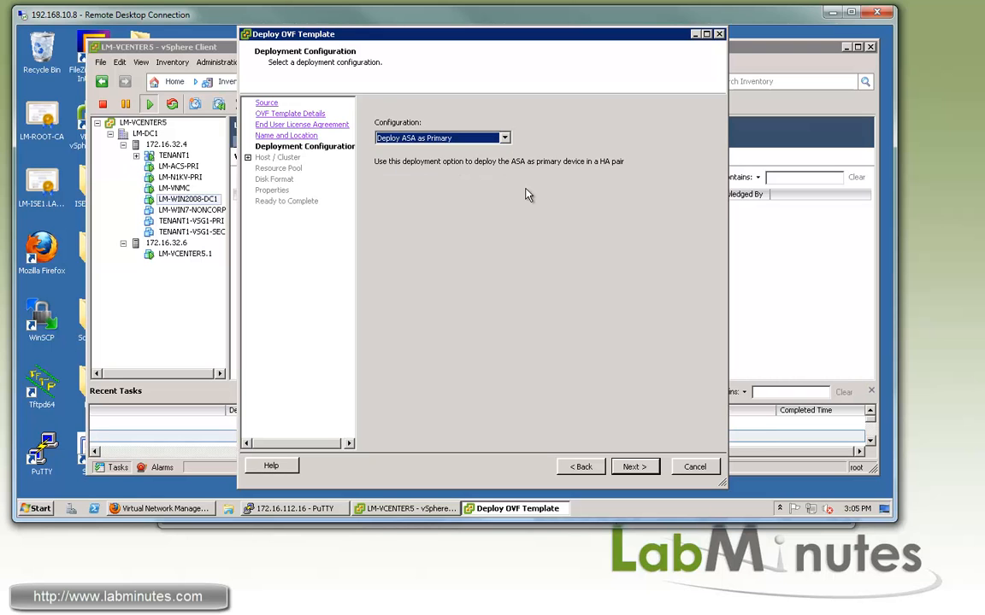
{"action": "left_click", "coordinate": [634, 467]}
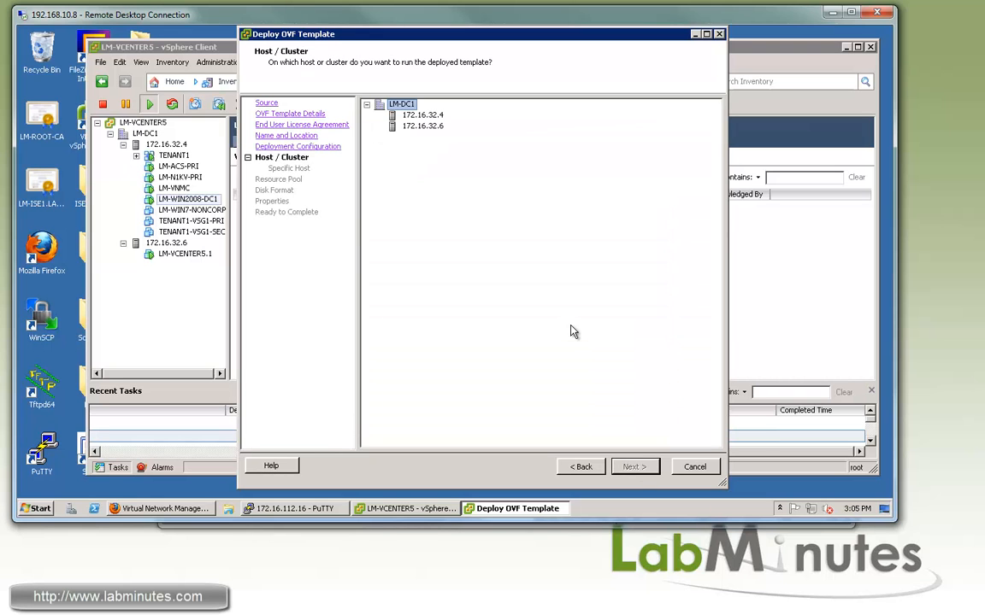
Place the VM on host 172.16.32.4 with its files on the LM-ISCSI datastore
{"action": "left_click", "coordinate": [423, 115]}
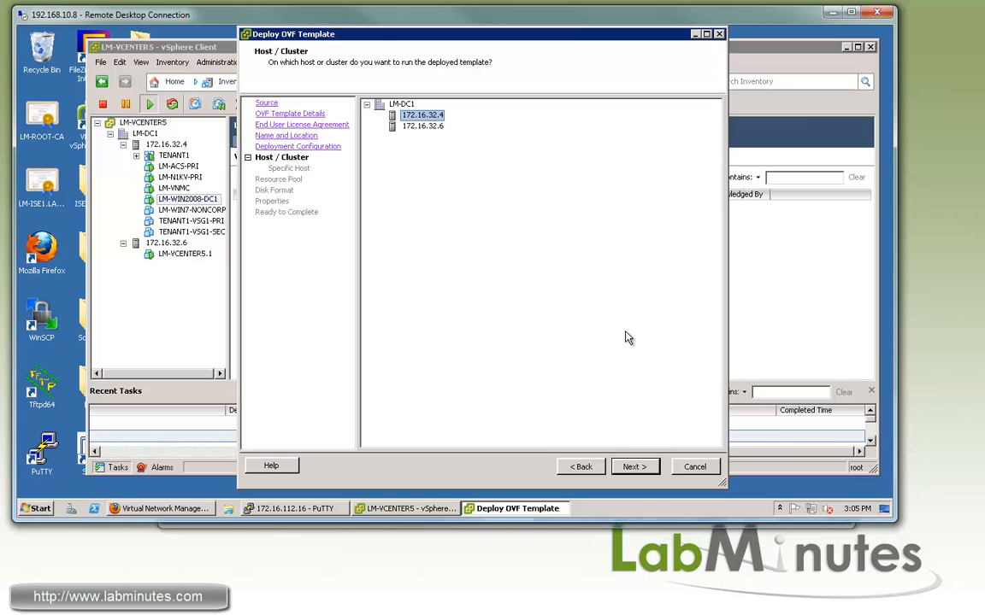
{"action": "left_click", "coordinate": [634, 466]}
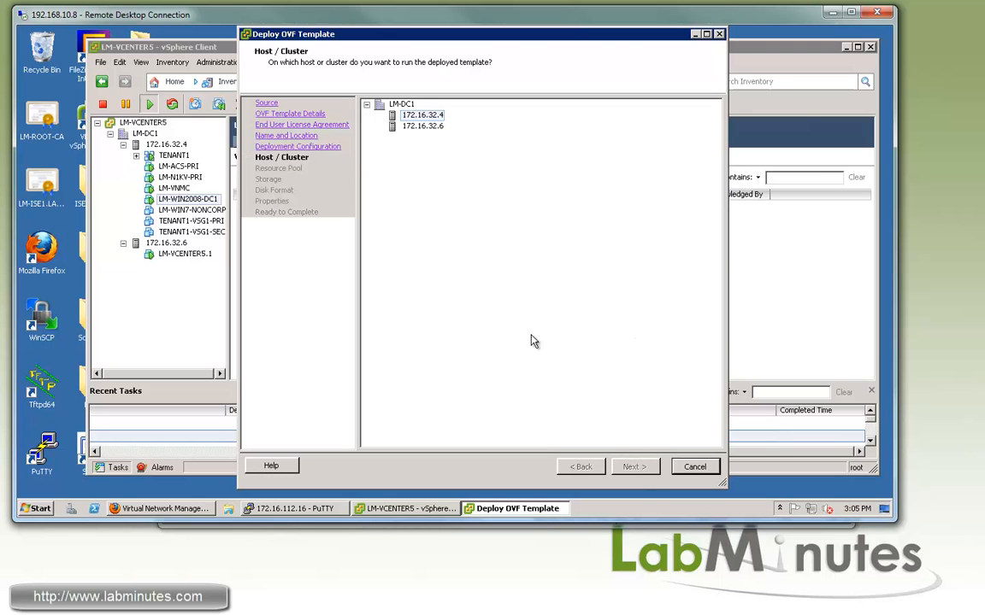
{"action": "left_click", "coordinate": [633, 467]}
{"action": "left_click", "coordinate": [471, 164]}
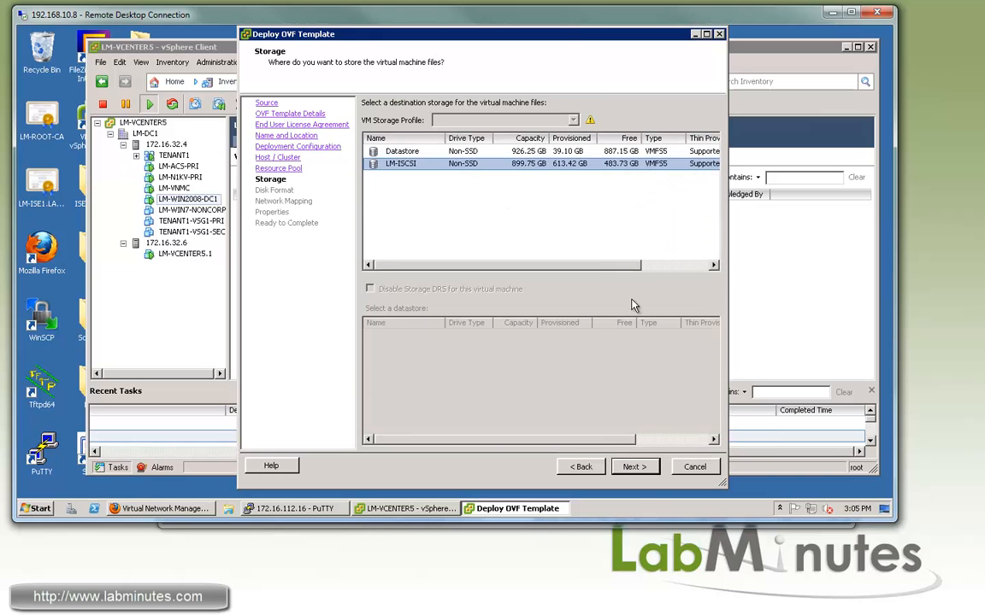
{"action": "left_click", "coordinate": [643, 468]}
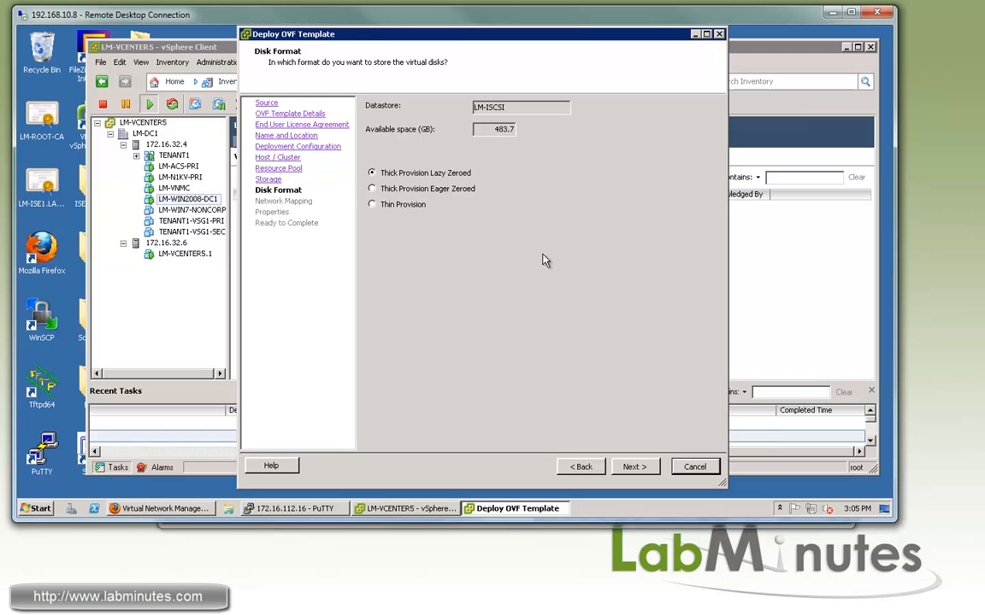
Map the management network to VM_VLAN117_ASA_MGMT and inside to VM_VXLAN6010_TENANT1
{"action": "left_click", "coordinate": [647, 469]}
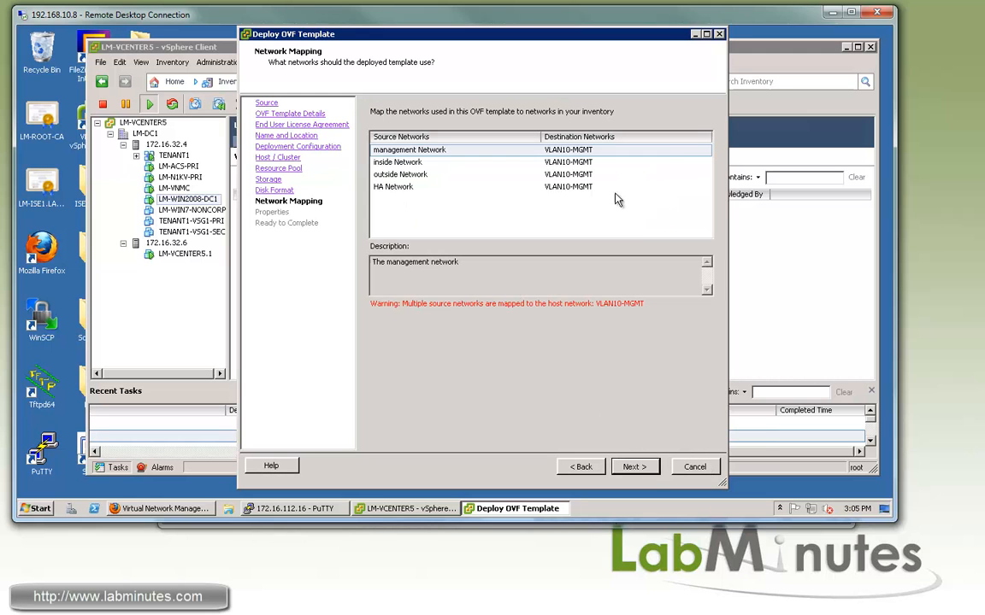
{"action": "left_click", "coordinate": [683, 153]}
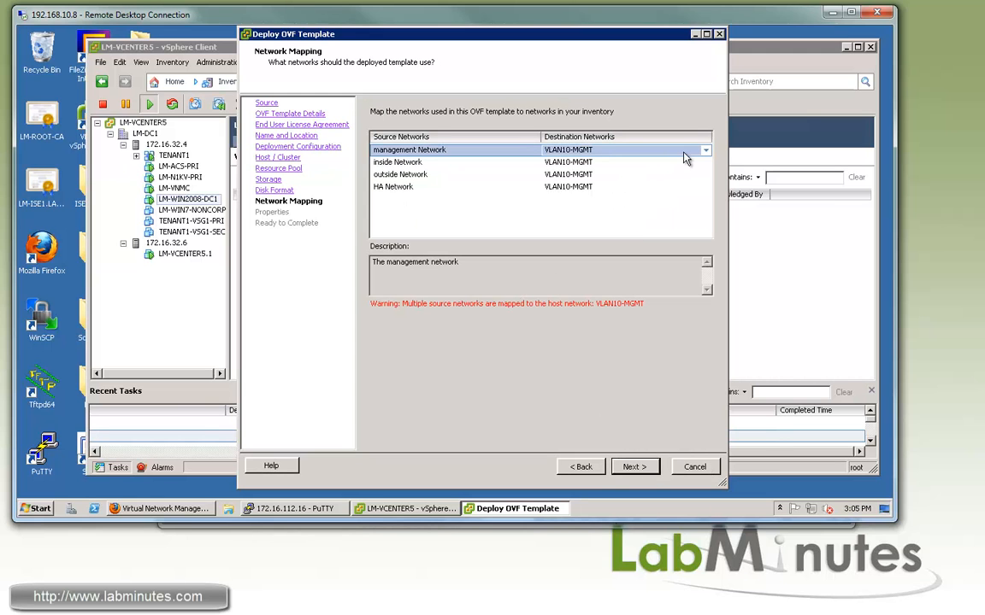
{"action": "left_click", "coordinate": [706, 151]}
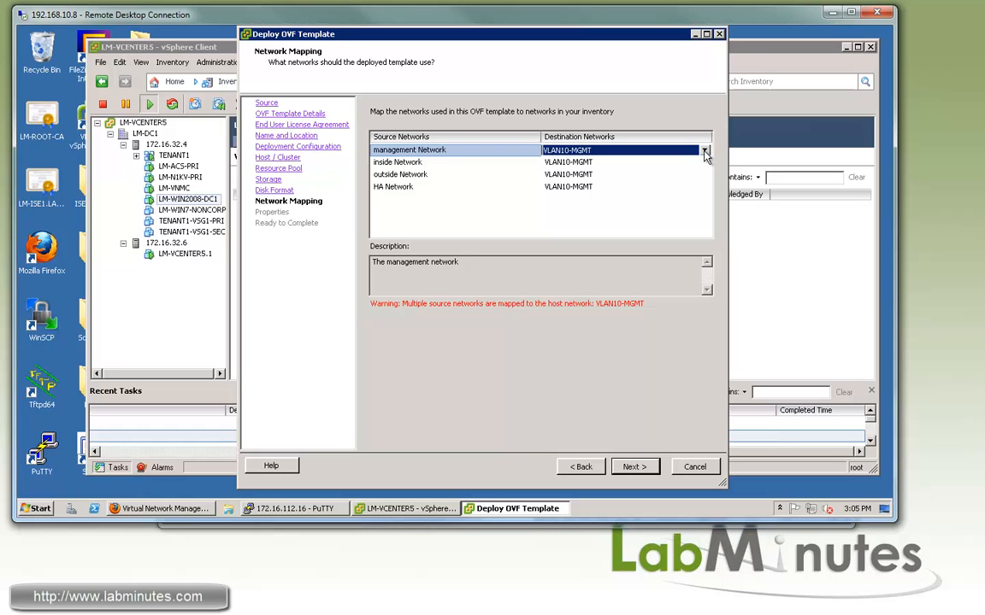
{"action": "left_click", "coordinate": [705, 152]}
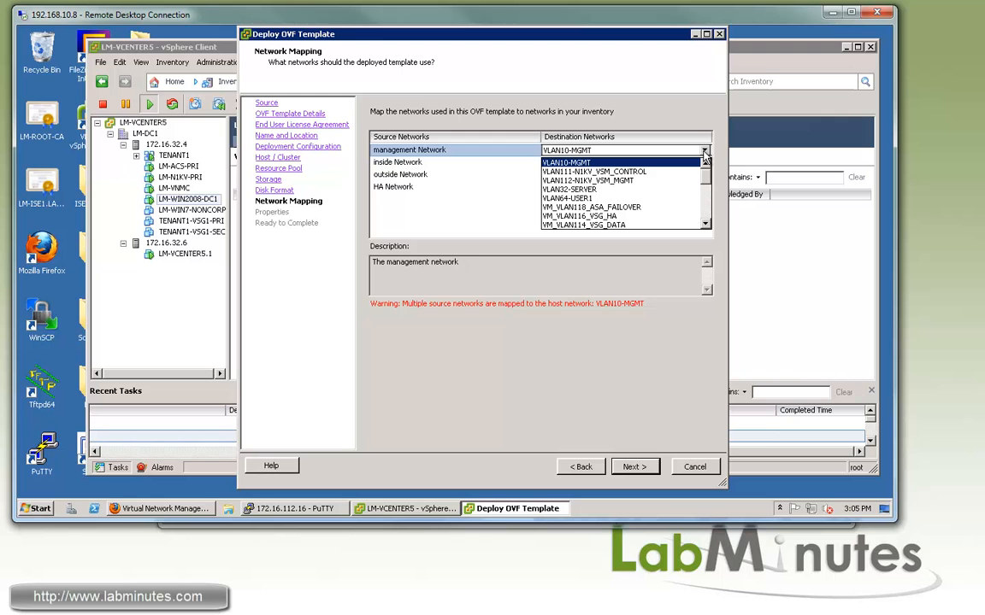
{"action": "left_click_drag", "start_coordinate": [706, 175], "coordinate": [709, 218]}
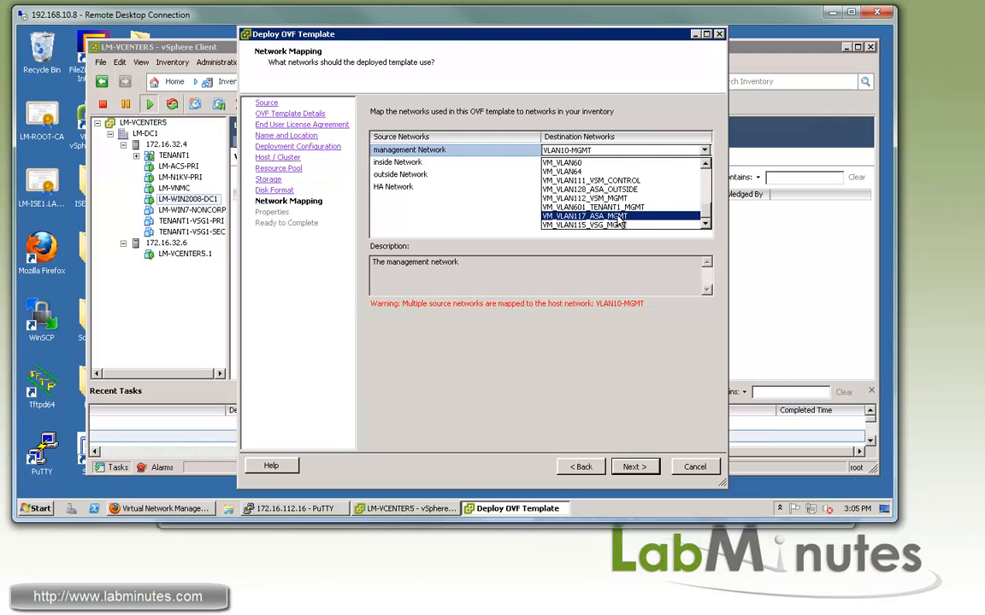
{"action": "left_click", "coordinate": [701, 215]}
{"action": "left_click", "coordinate": [705, 165]}
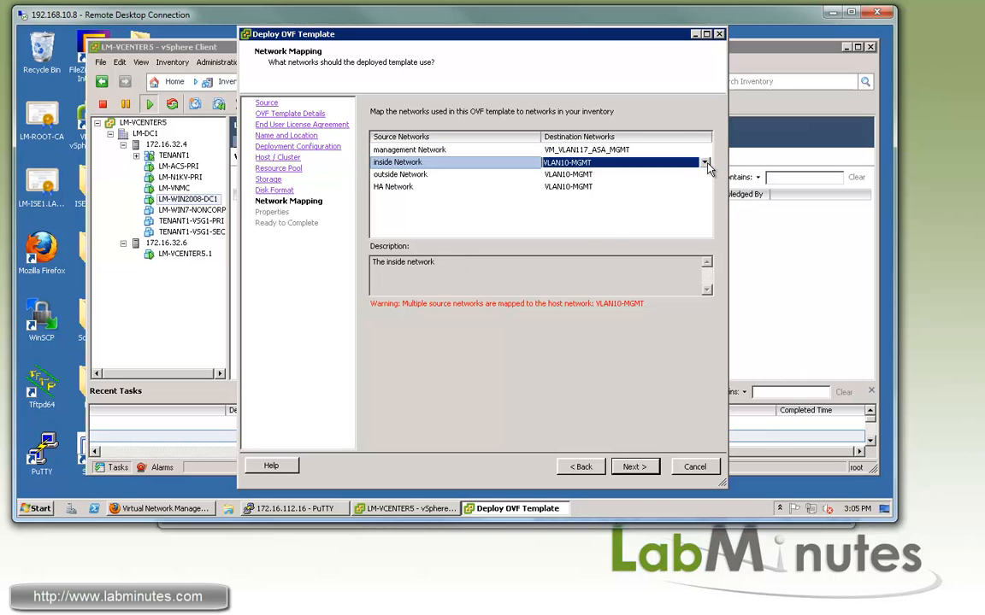
{"action": "left_click", "coordinate": [705, 163]}
{"action": "left_click_drag", "start_coordinate": [705, 181], "coordinate": [696, 206]}
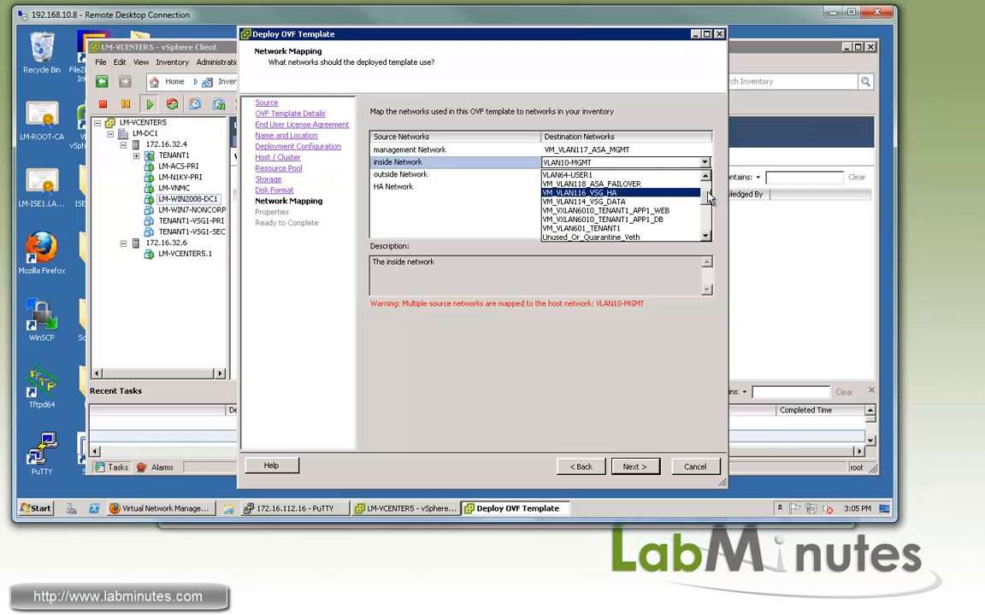
{"action": "scroll", "coordinate": [634, 201], "scroll_direction": "down", "scroll_amount": 1}
{"action": "left_click", "coordinate": [633, 212]}
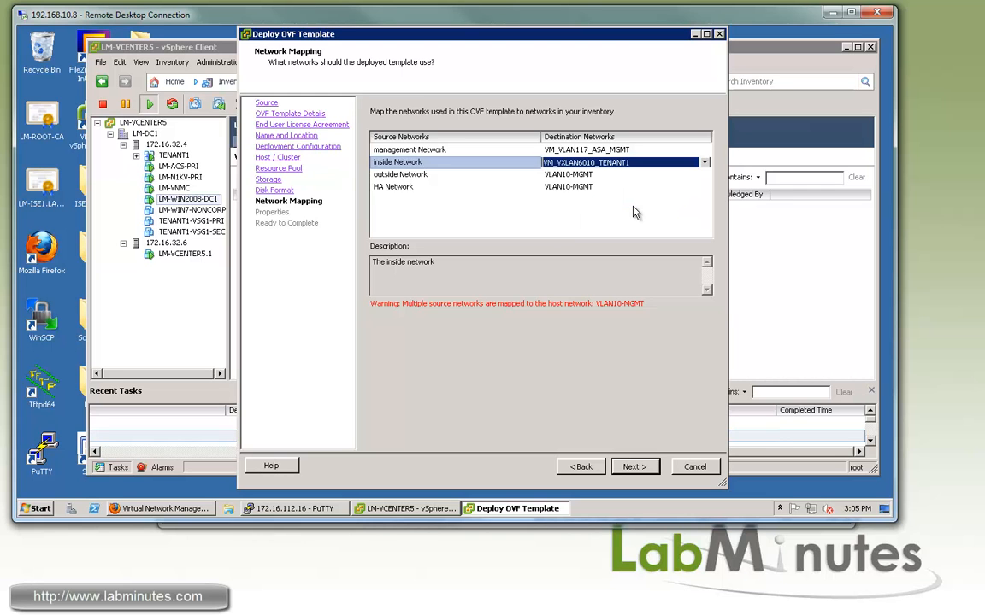
Map the outside network to VM_VLAN128_ASA_OUTSIDE and HA to VM_VLAN118_ASA_FAILOVER
{"action": "left_click", "coordinate": [598, 175]}
{"action": "left_click", "coordinate": [704, 174]}
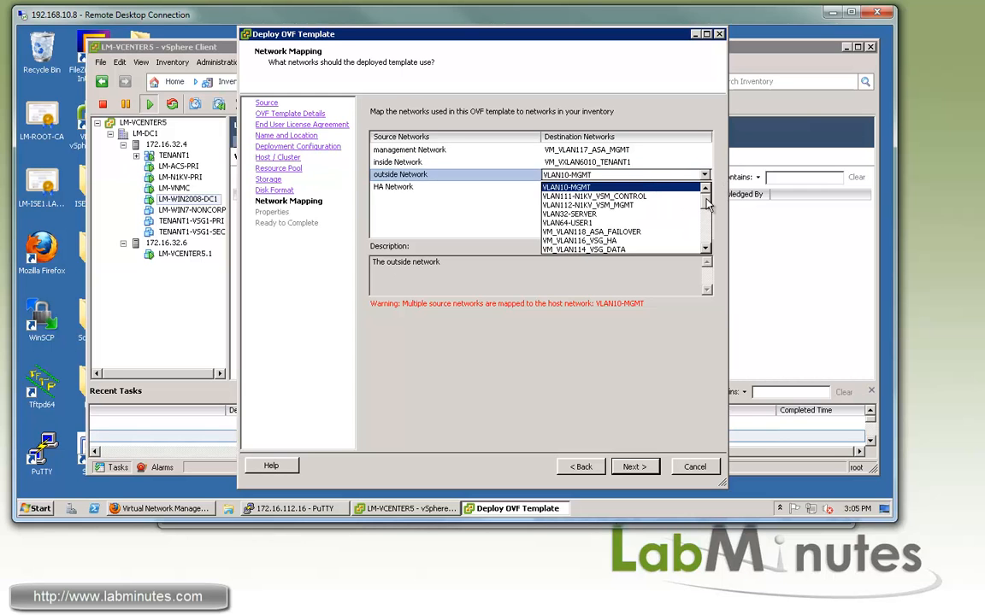
{"action": "scroll", "coordinate": [637, 205], "scroll_direction": "down", "scroll_amount": 3}
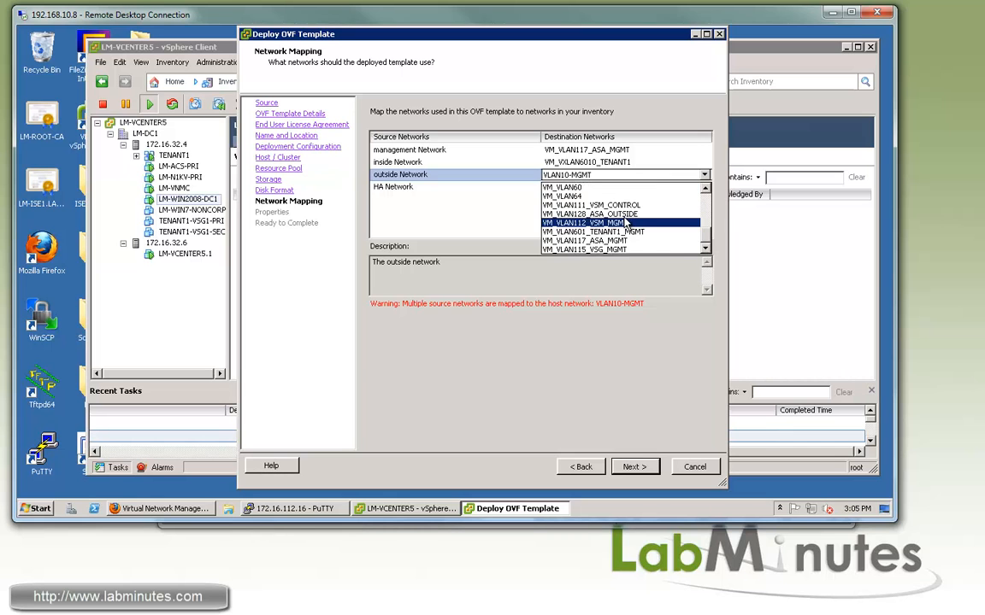
{"action": "left_click", "coordinate": [624, 214]}
{"action": "left_click", "coordinate": [701, 186]}
{"action": "left_click", "coordinate": [704, 186]}
{"action": "scroll", "coordinate": [637, 226], "scroll_direction": "down", "scroll_amount": 2}
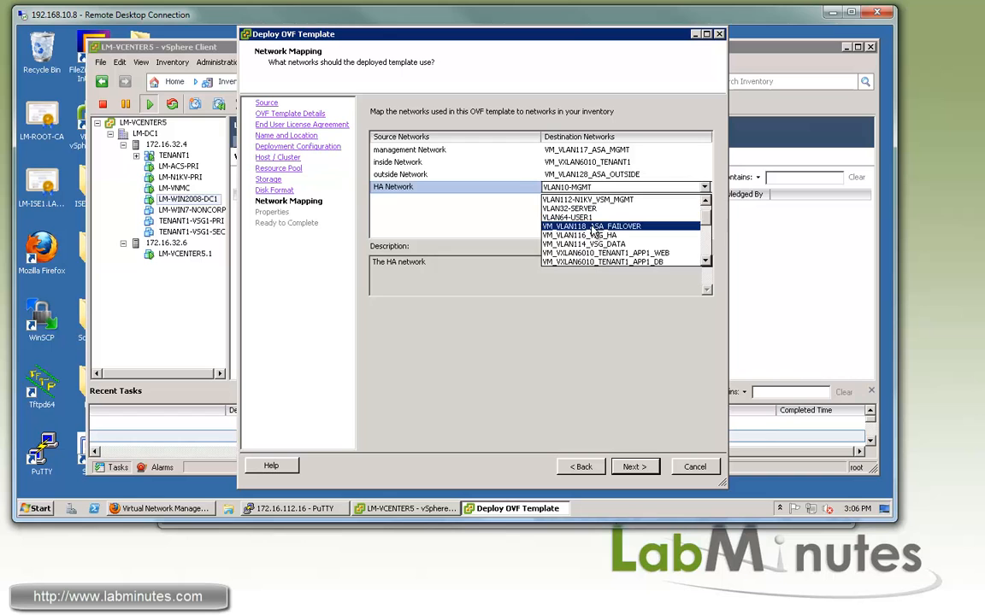
{"action": "left_click", "coordinate": [593, 227]}
{"action": "key", "text": "Return"}
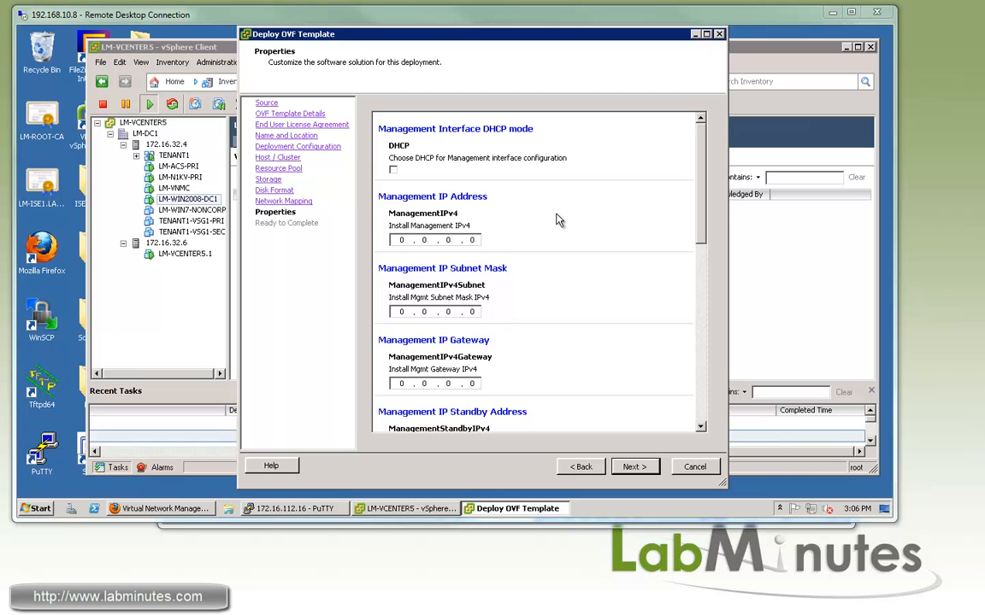
Enter management IPv4 172.16.117.16 and subnet mask 255.255.255.0
{"action": "left_click", "coordinate": [403, 240]}
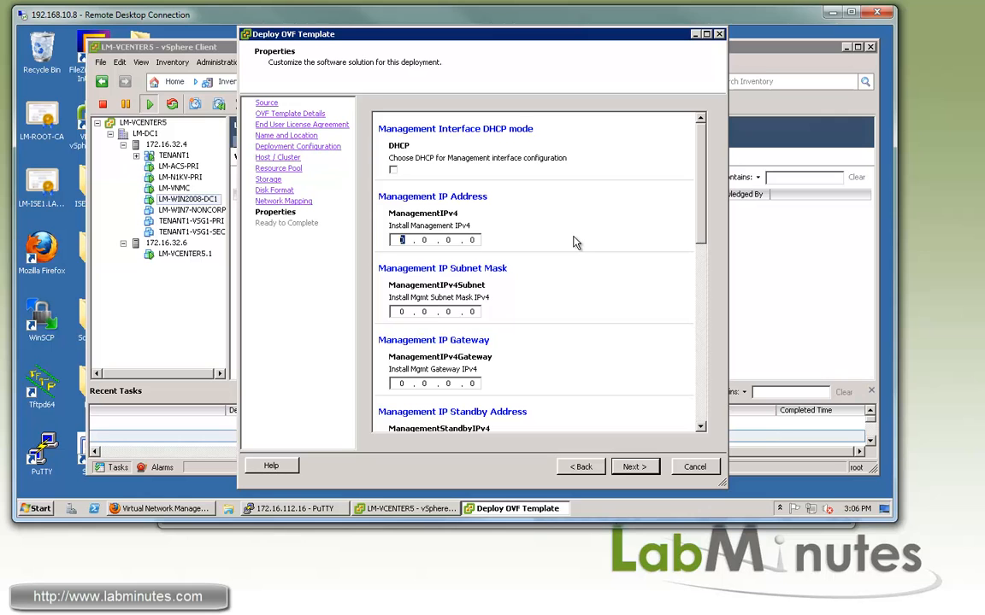
{"action": "scroll", "coordinate": [574, 243], "scroll_direction": "down", "scroll_amount": 3}
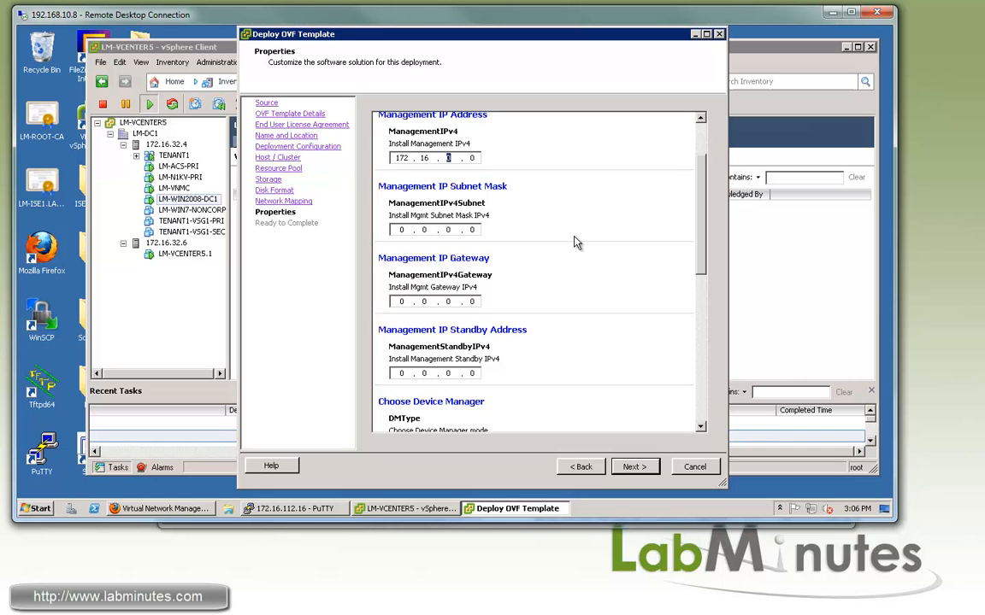
{"action": "type", "text": "716"}
{"action": "left_click", "coordinate": [396, 228]}
{"action": "type", "text": "255 . 255 . 255"}
Fill in gateway 172.16.117.1 and standby management IP 172.16.117.17
{"action": "key", "text": "Tab"}
{"action": "type", "text": "172.16.117.1"}
{"action": "key", "text": "Tab"}
{"action": "type", "text": "172 . 16 . 117 . 17"}
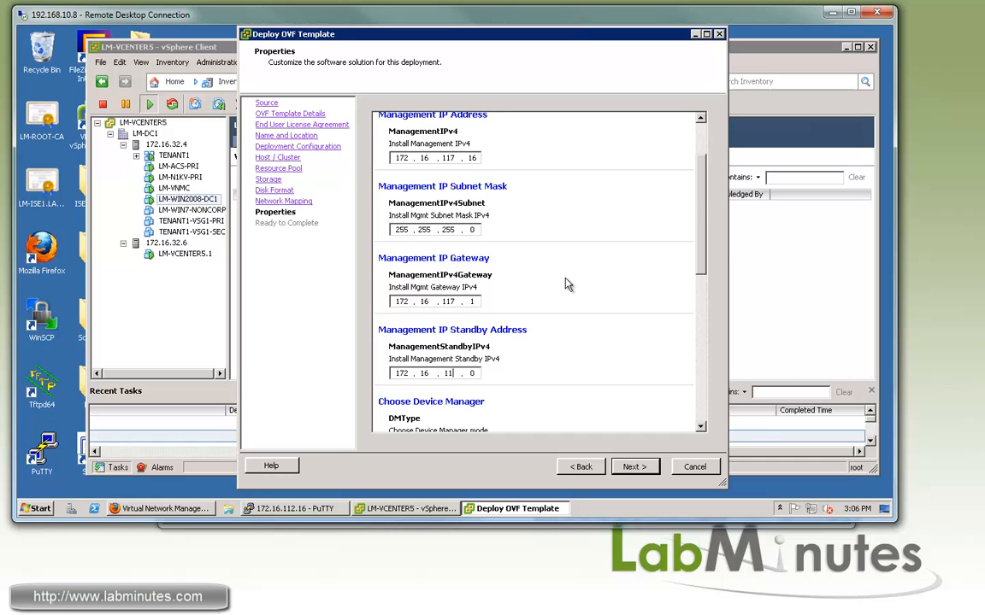
{"action": "scroll", "coordinate": [527, 328], "scroll_direction": "down", "scroll_amount": 2}
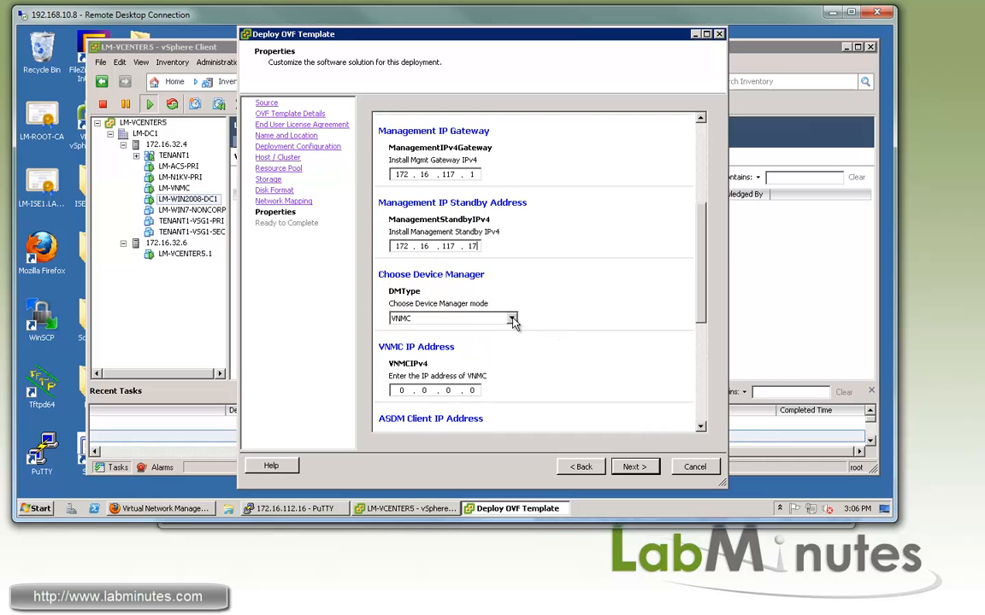
Choose ASDM as the device manager and enter VNMC address 172.16.32.32
{"action": "left_click", "coordinate": [512, 319]}
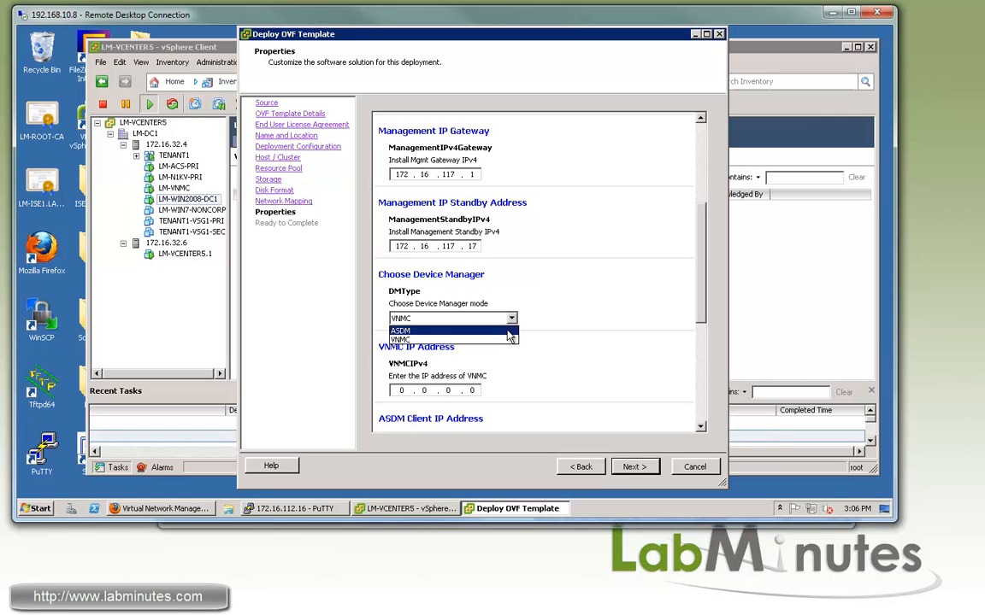
{"action": "left_click", "coordinate": [509, 331]}
{"action": "scroll", "coordinate": [529, 291], "scroll_direction": "down", "scroll_amount": 2}
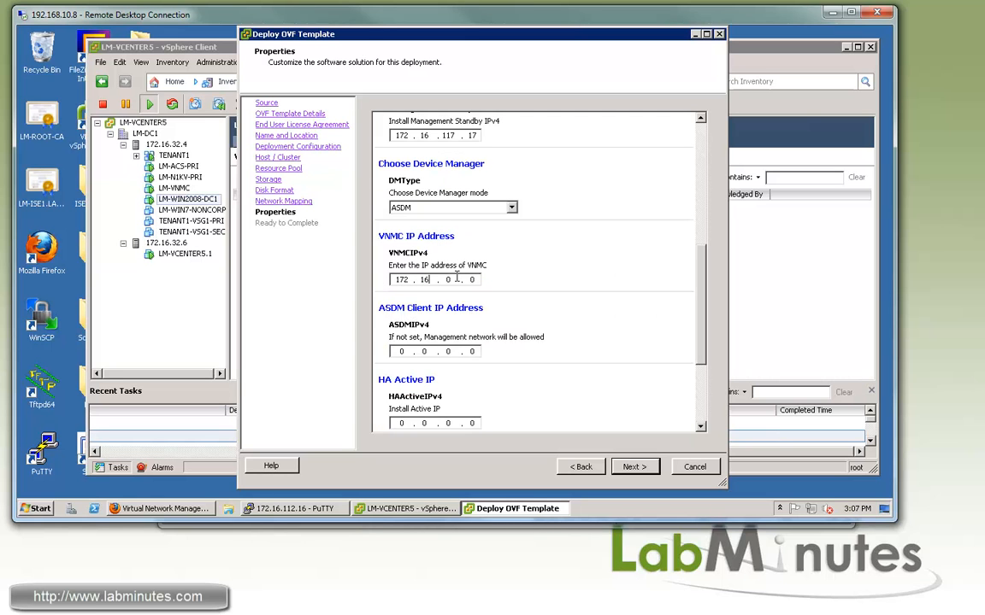
{"action": "key", "text": "Tab"}
Enter HA active IP 192.168.0.1, mask 255.255.255.0 and standby IP 192.168.0.2
{"action": "left_click_drag", "start_coordinate": [703, 332], "coordinate": [702, 370]}
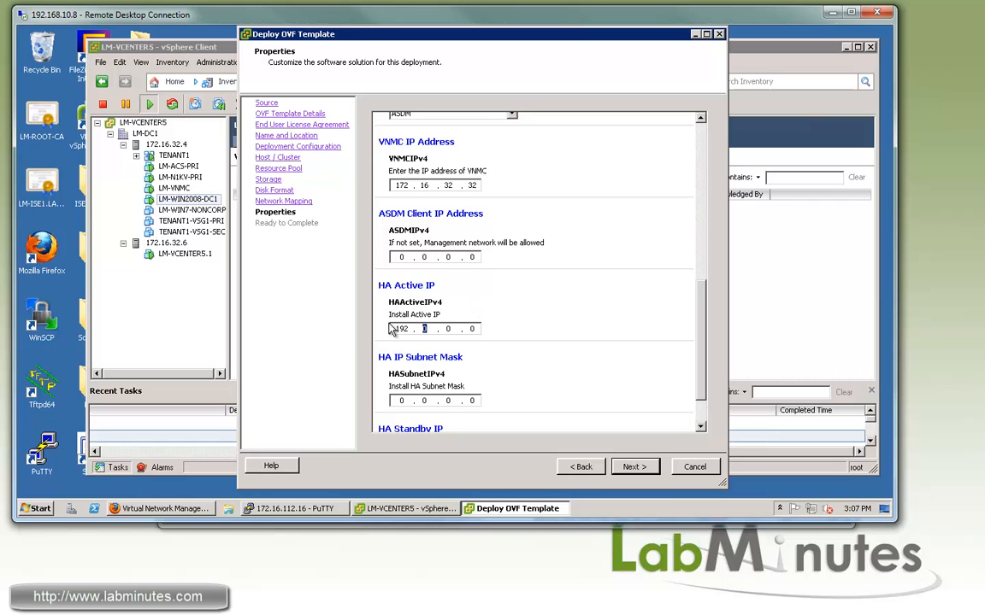
{"action": "type", "text": "81"}
{"action": "key", "text": "BackSpace"}
{"action": "type", "text": "0.1"}
{"action": "left_click", "coordinate": [394, 402]}
{"action": "type", "text": "255 . 255 . 255"}
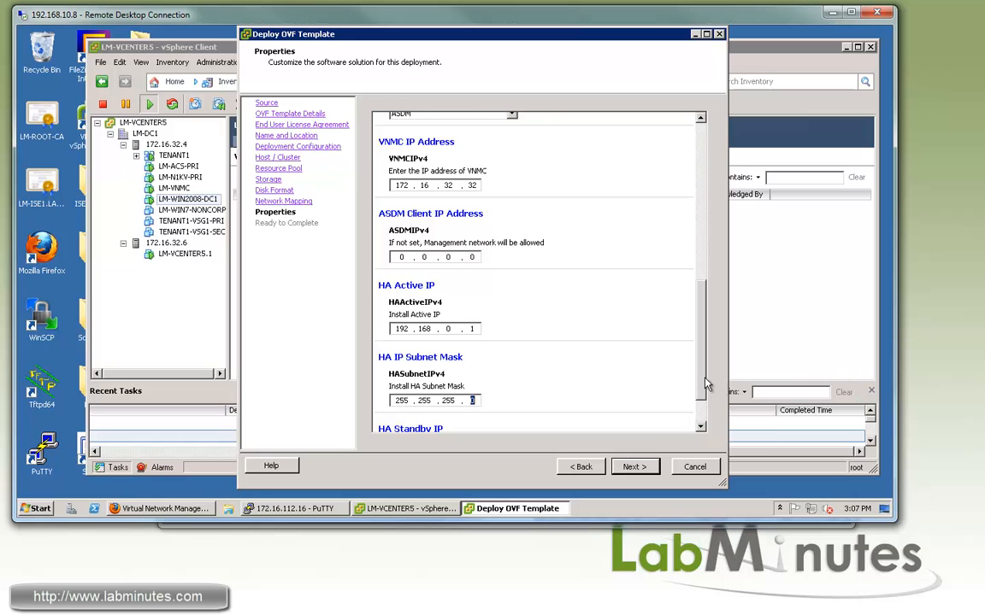
{"action": "scroll", "coordinate": [455, 408], "scroll_direction": "down", "scroll_amount": 1}
{"action": "left_click", "coordinate": [395, 418]}
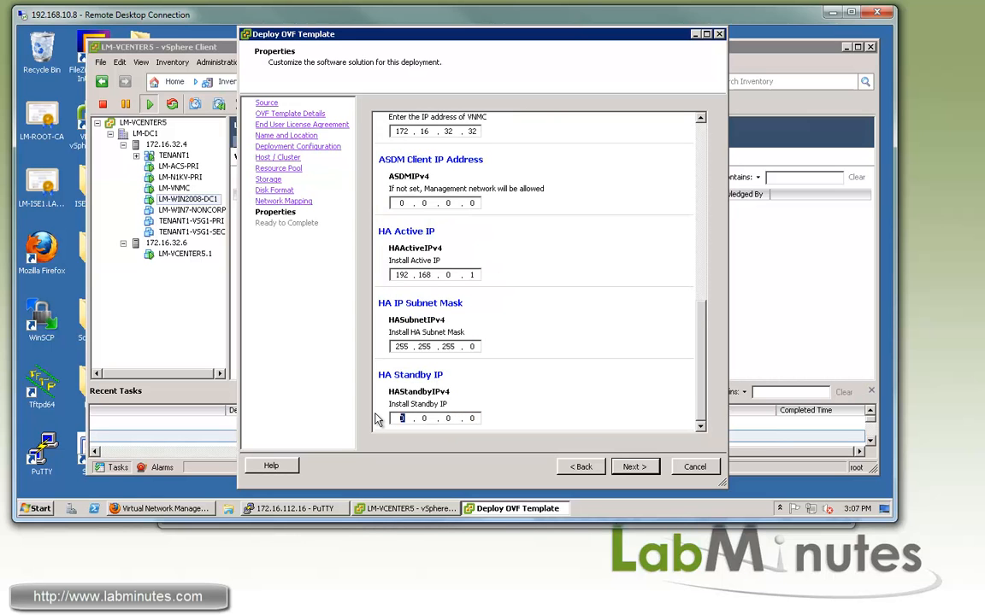
{"action": "type", "text": "192.168.0.2"}
Finish deploying TENAT1-ASA1-PRI and close the completed progress dialog
{"action": "left_click", "coordinate": [633, 466]}
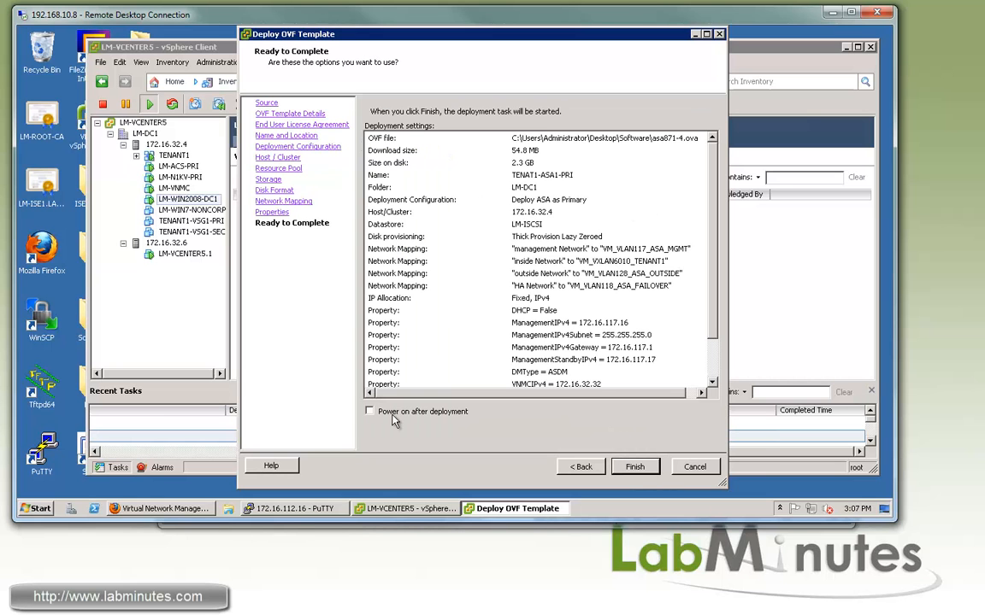
{"action": "left_click", "coordinate": [635, 468]}
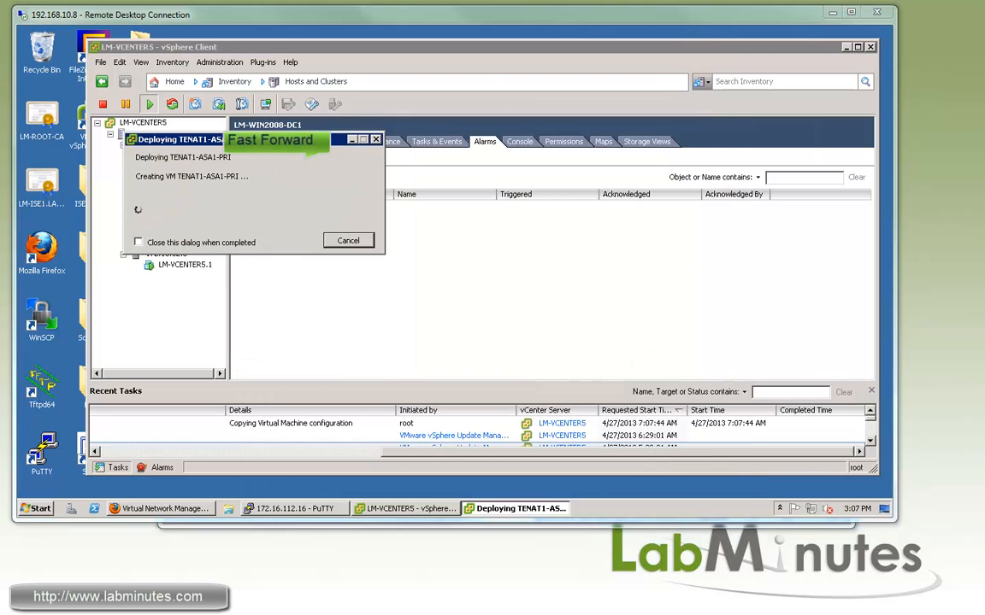
{"action": "left_click", "coordinate": [348, 199]}
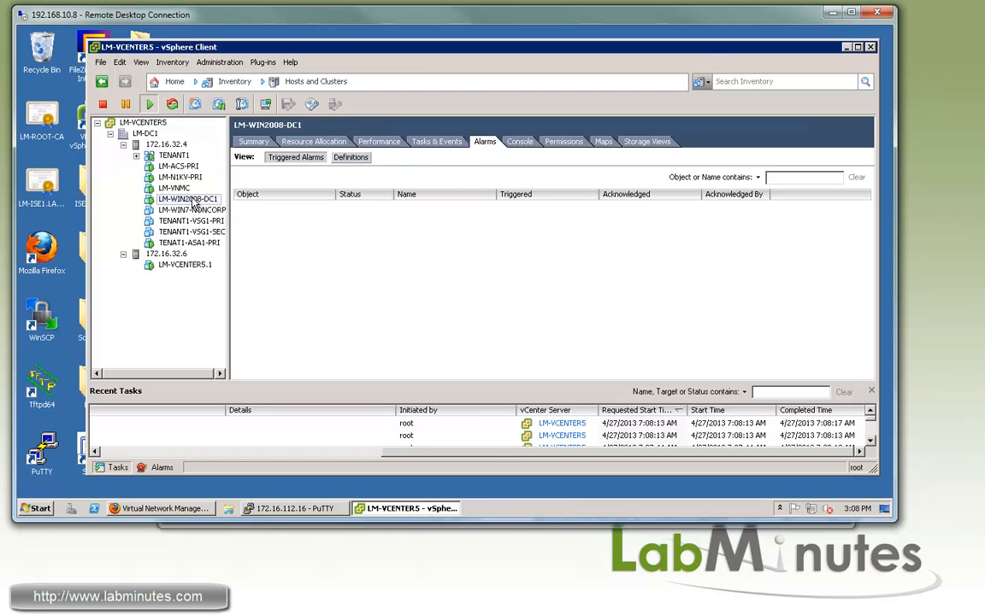
Power on TENAT1-ASA1-PRI, open its console and start renaming it
{"action": "left_click", "coordinate": [189, 243]}
{"action": "left_click", "coordinate": [266, 104]}
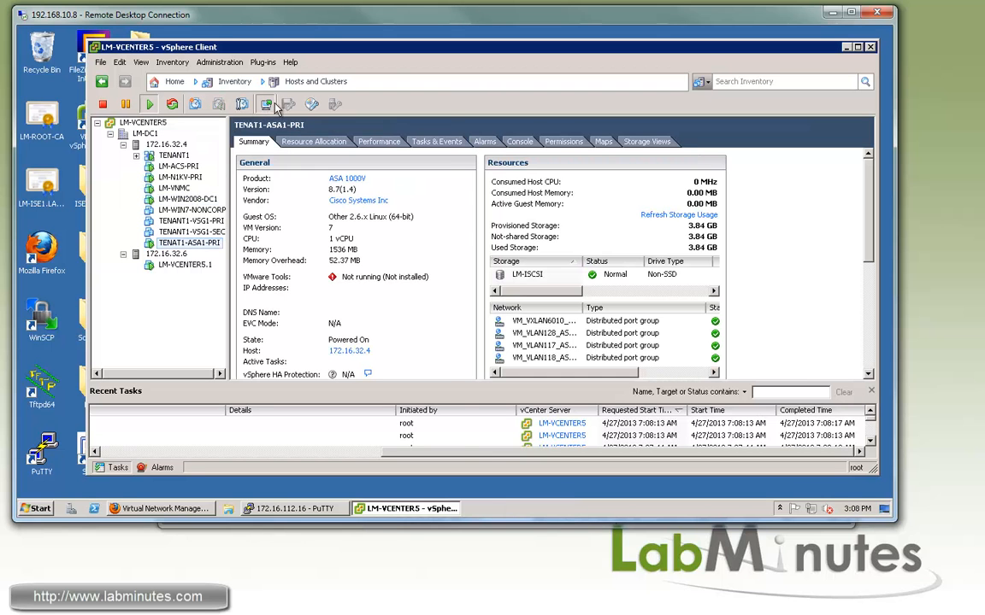
{"action": "left_click", "coordinate": [390, 53]}
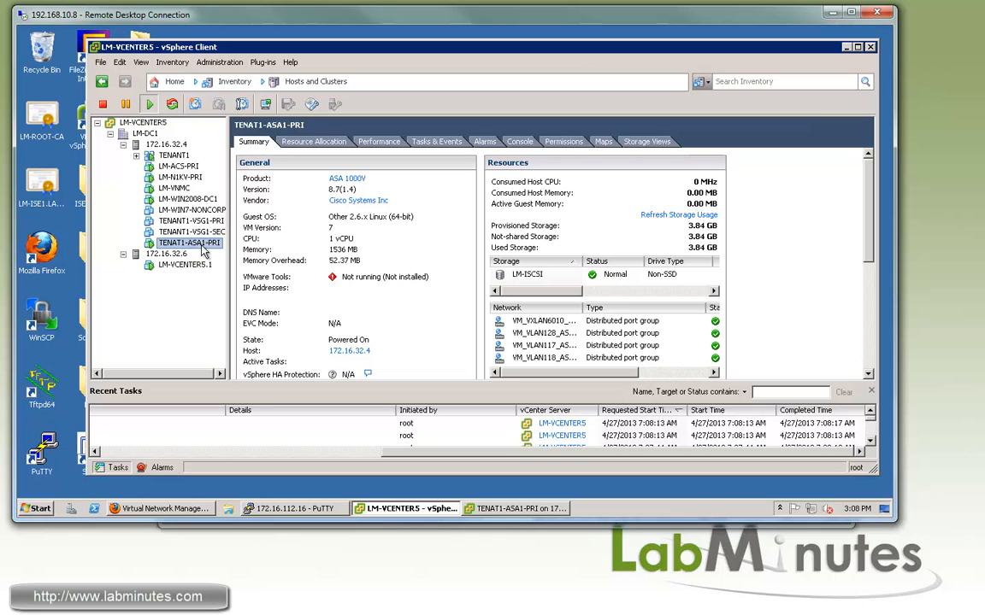
{"action": "left_click", "coordinate": [180, 245]}
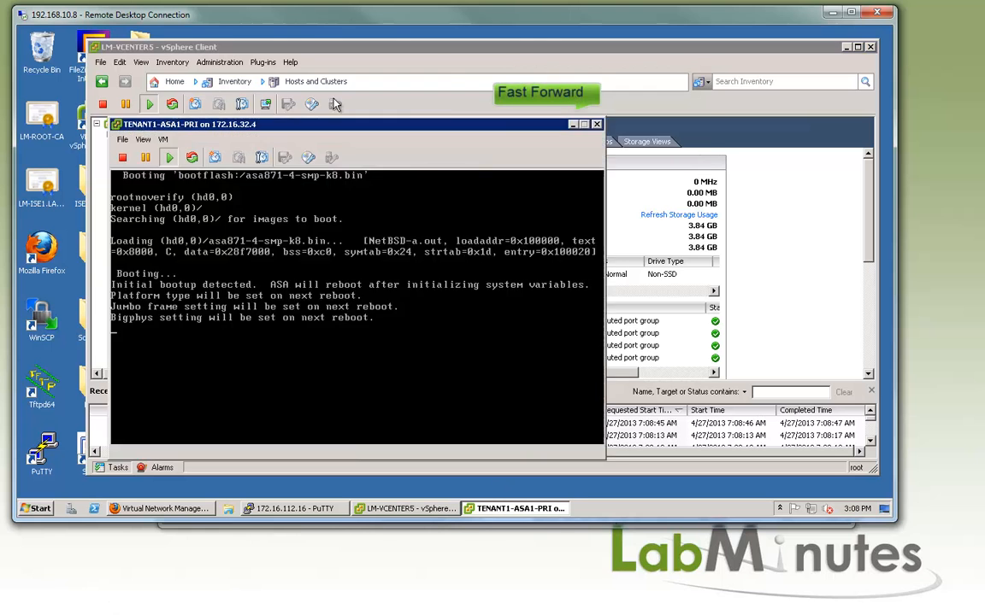
In the ASA console, enter enable mode and review the running config and interface addresses
{"action": "left_click_drag", "start_coordinate": [332, 123], "coordinate": [442, 68]}
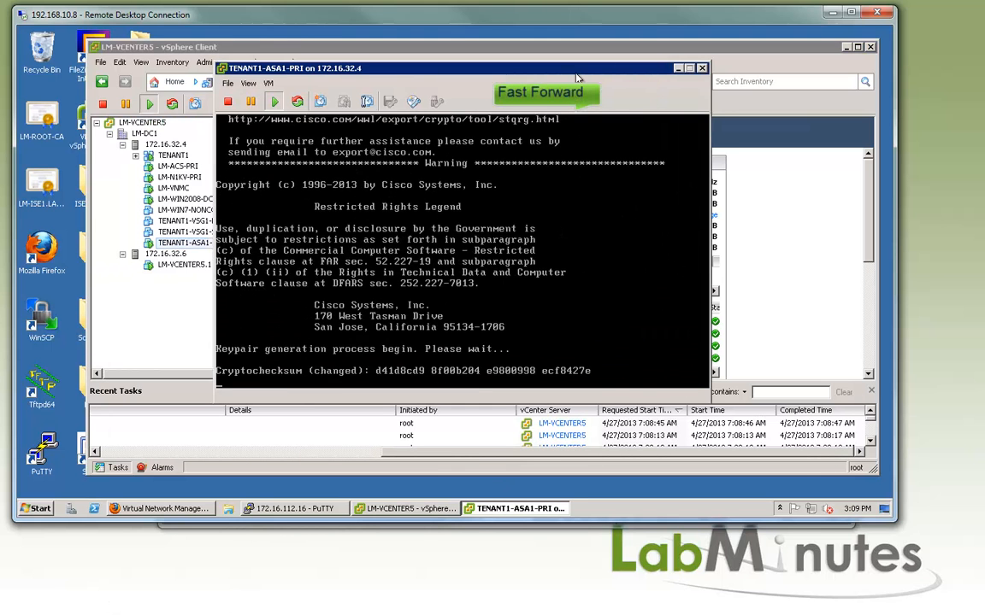
{"action": "left_click", "coordinate": [511, 120]}
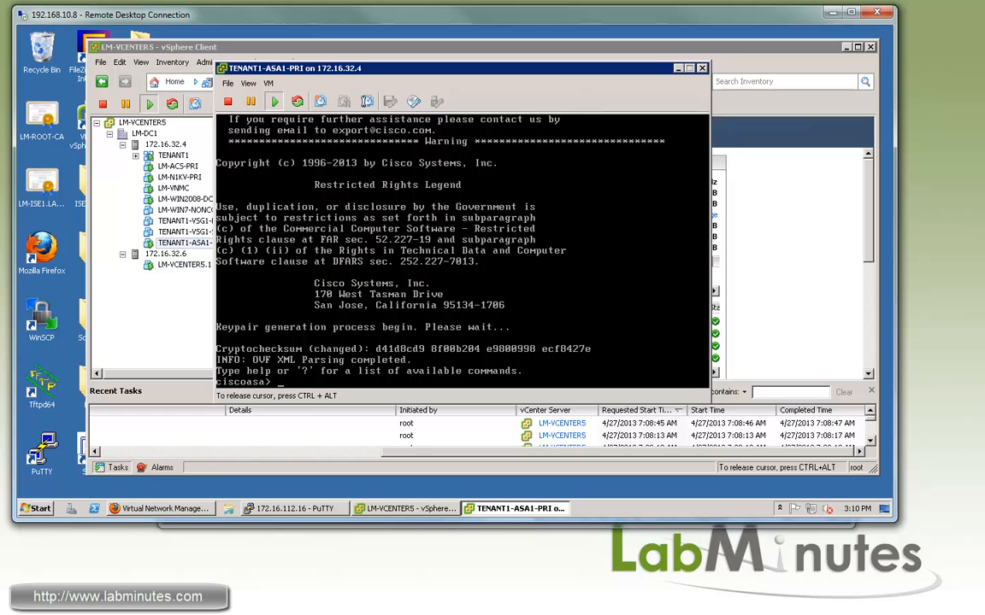
{"action": "key", "text": "Return"}
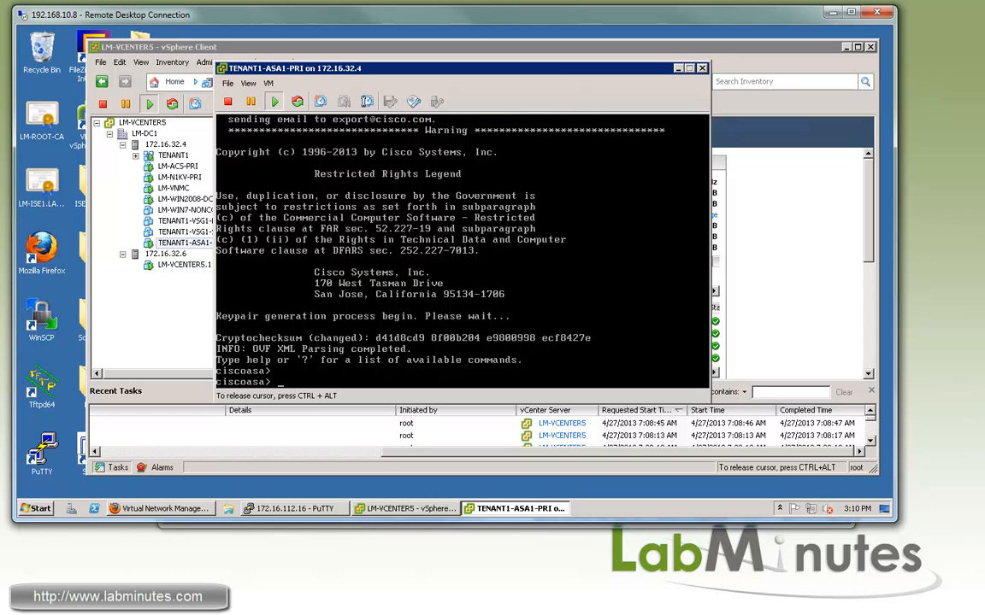
{"action": "type", "text": "en"}
{"action": "key", "text": "Return"}
{"action": "key", "text": "Return"}
{"action": "type", "text": "sh run"}
{"action": "key", "text": "Return"}
{"action": "key", "text": "space"}
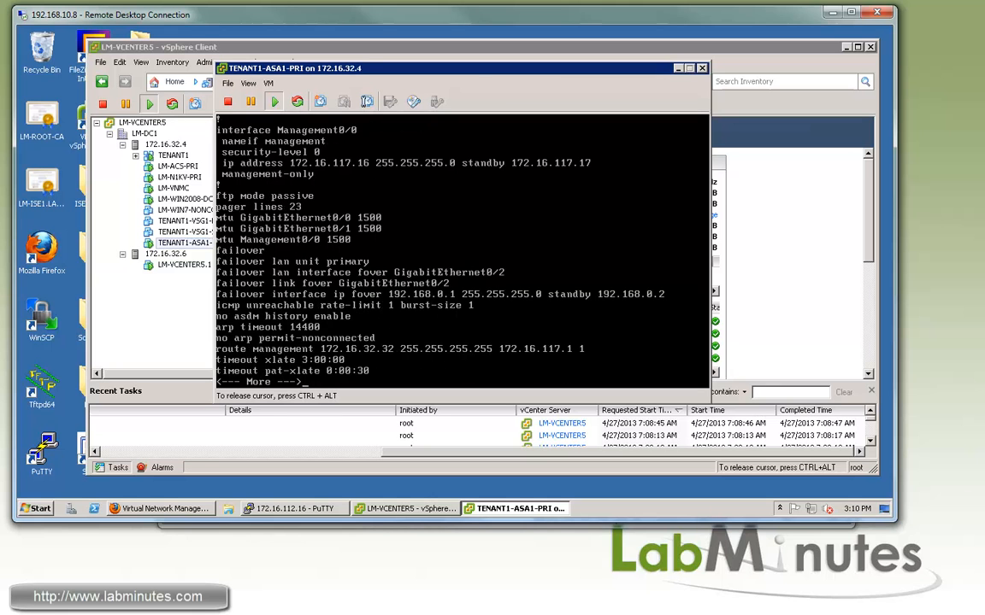
{"action": "key", "text": "space"}
{"action": "key", "text": "space"}
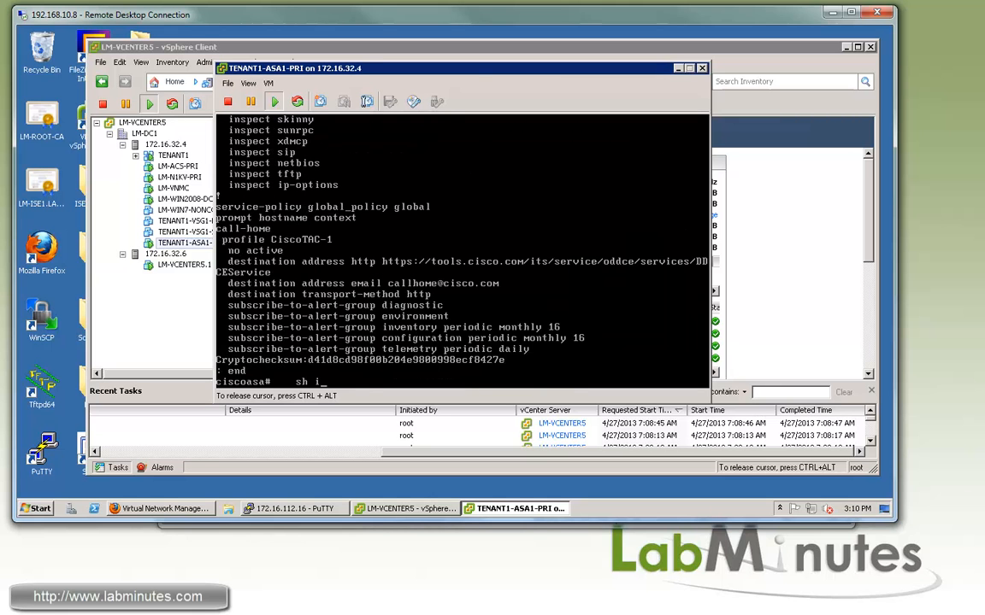
{"action": "key", "text": "Return"}
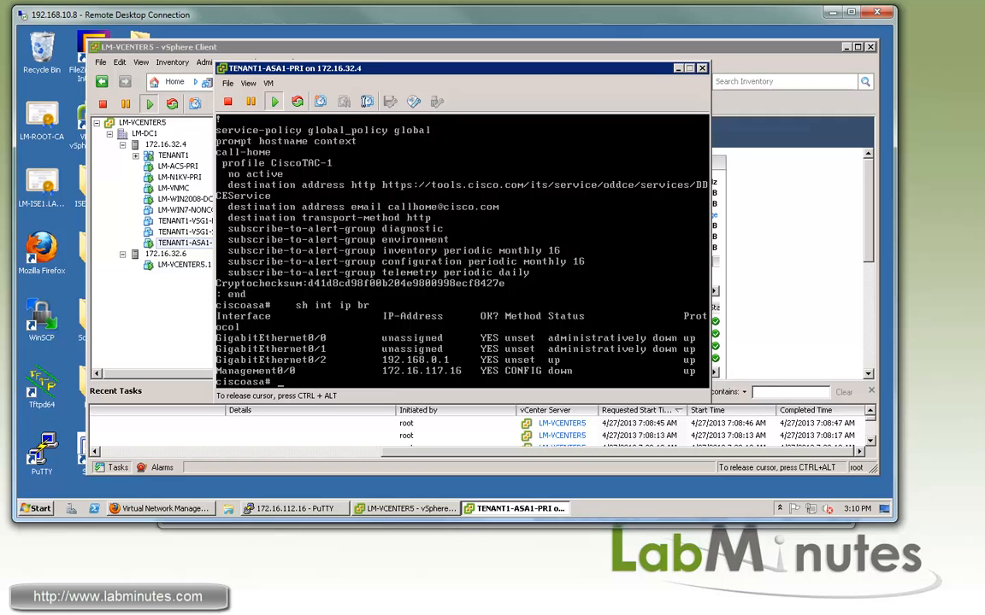
{"action": "key", "text": "ctrl+alt"}
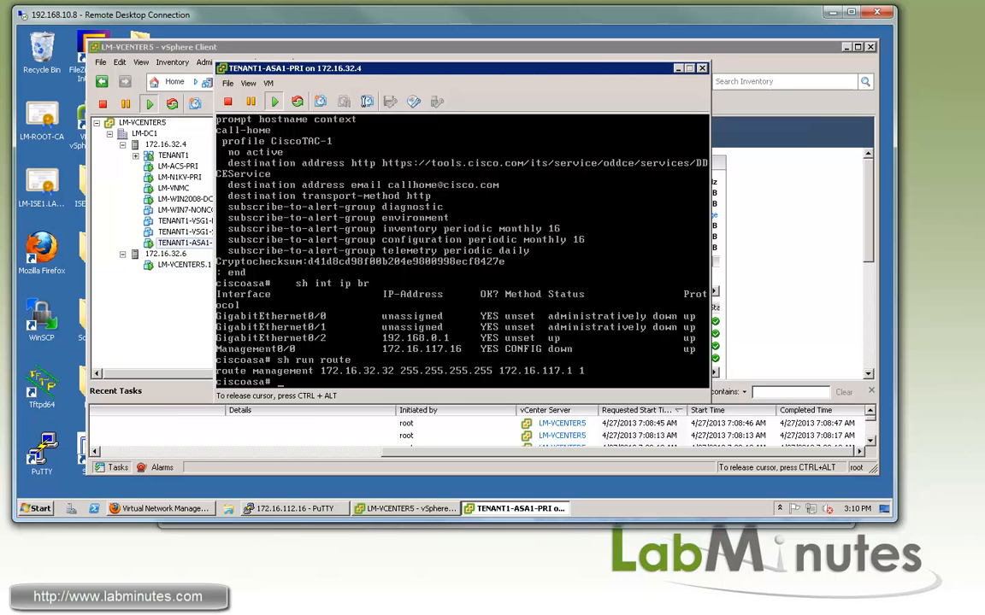
Ping VNMC 172.16.32.32 from the ASA, confirming 100 percent success
{"action": "key", "text": "Return"}
{"action": "key", "text": "Return"}
{"action": "key", "text": "Return"}
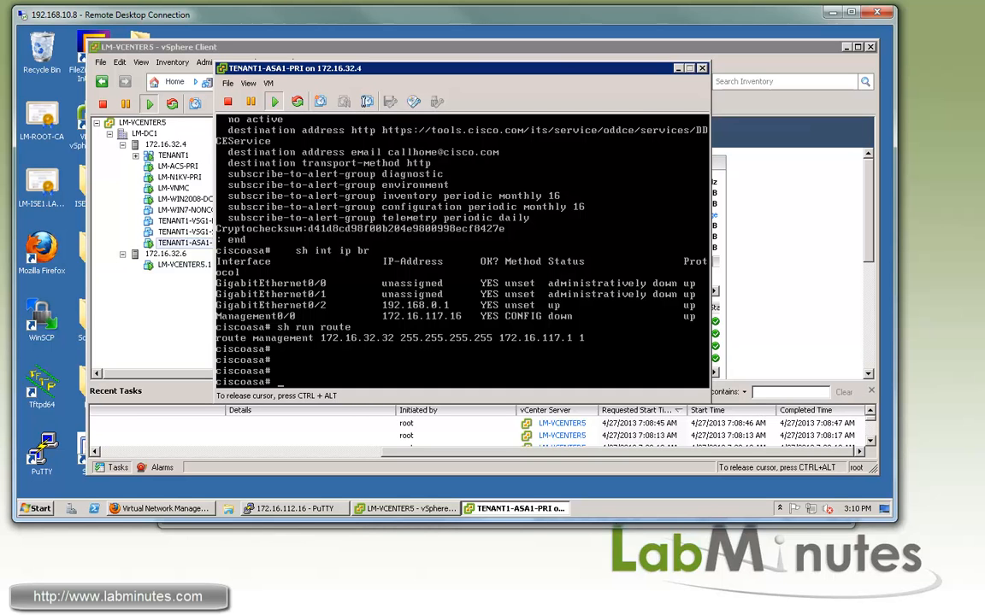
{"action": "key", "text": "BackSpace"}
{"action": "key", "text": "BackSpace"}
{"action": "key", "text": "BackSpace"}
{"action": "key", "text": "BackSpace"}
{"action": "type", "text": "ping 172.16.32.32"}
{"action": "key", "text": "Return"}
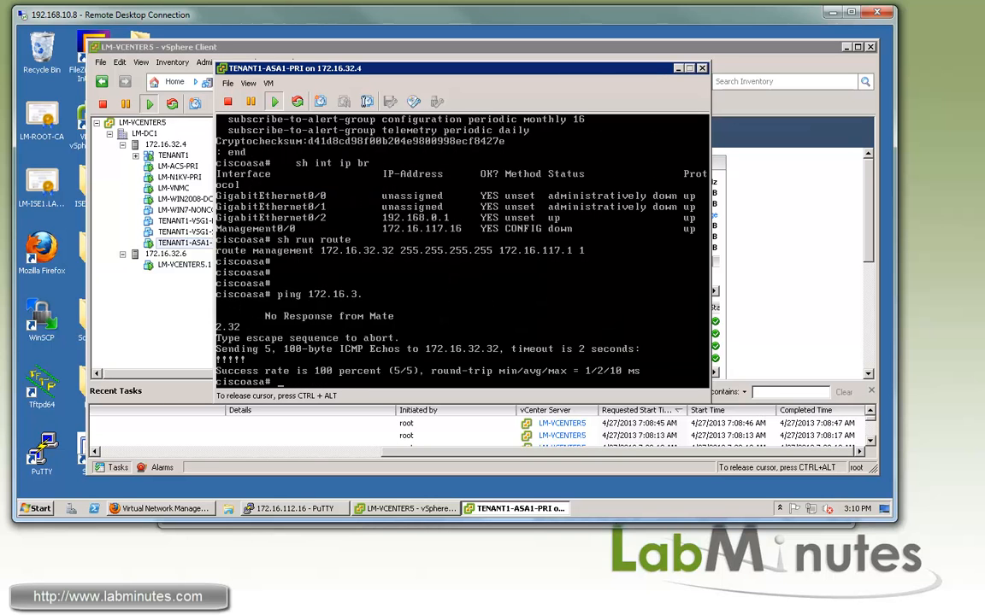
{"action": "key", "text": "Return"}
{"action": "key", "text": "Return"}
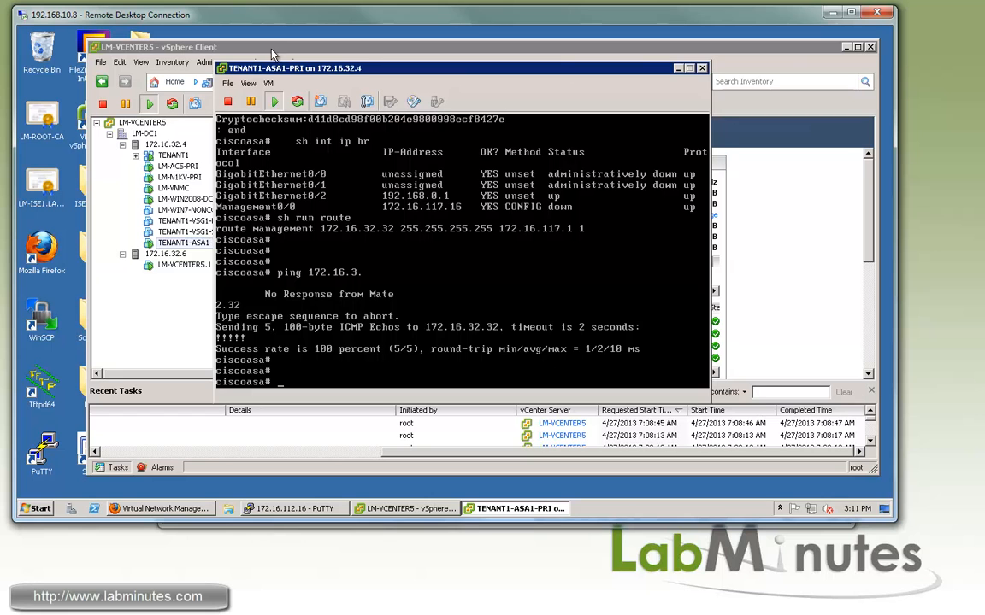
{"action": "left_click", "coordinate": [244, 46]}
Start a second ASA 1000V OVF deployment and accept the license agreement
{"action": "left_click", "coordinate": [100, 62]}
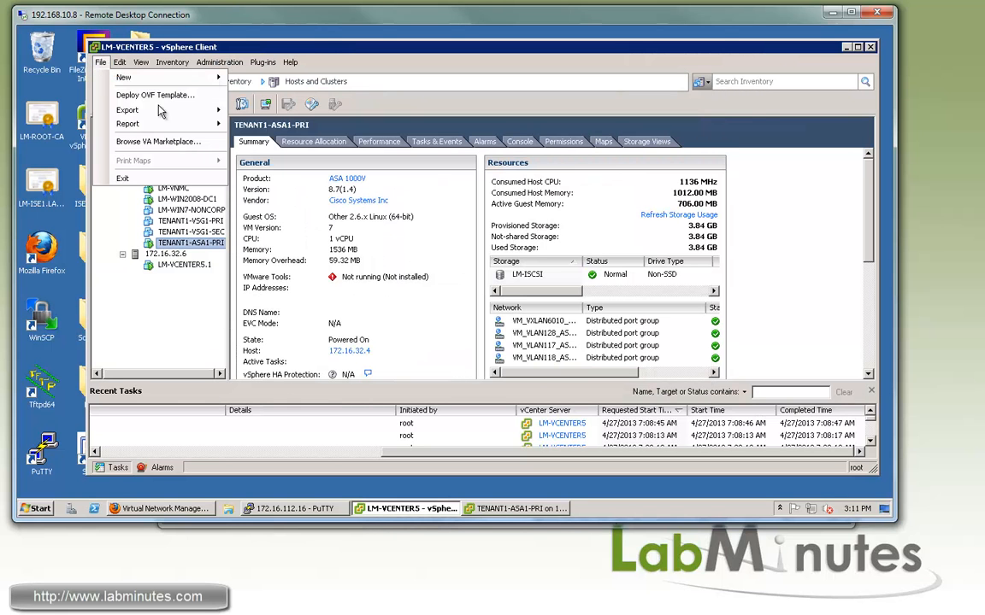
{"action": "left_click", "coordinate": [160, 98]}
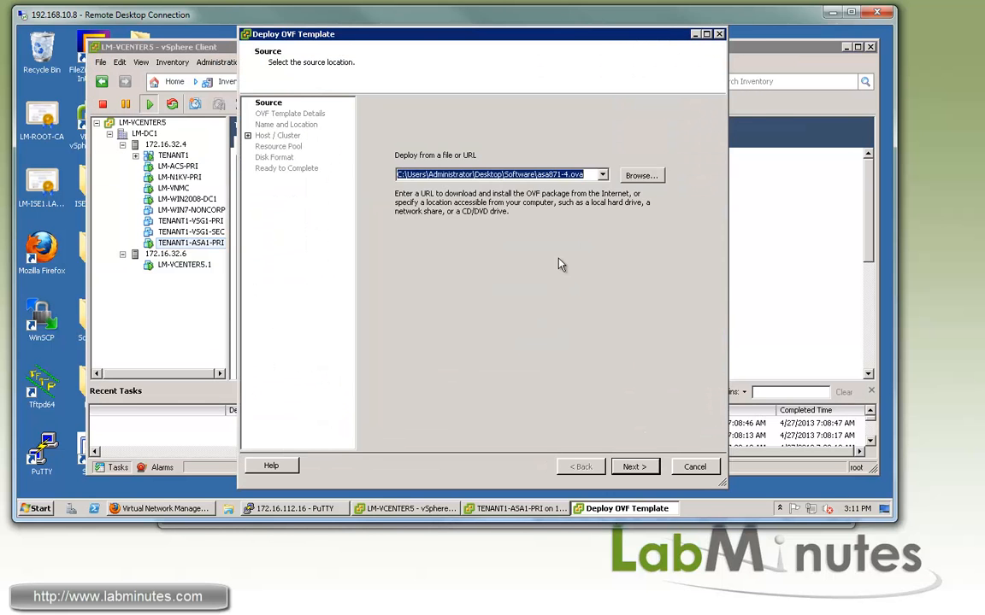
{"action": "left_click", "coordinate": [633, 467]}
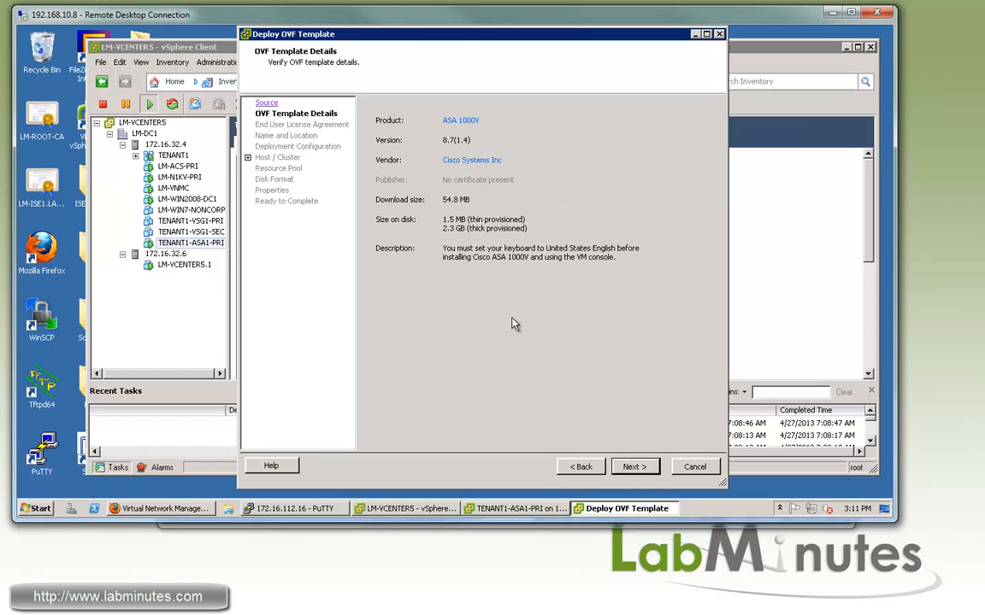
{"action": "left_click", "coordinate": [636, 468]}
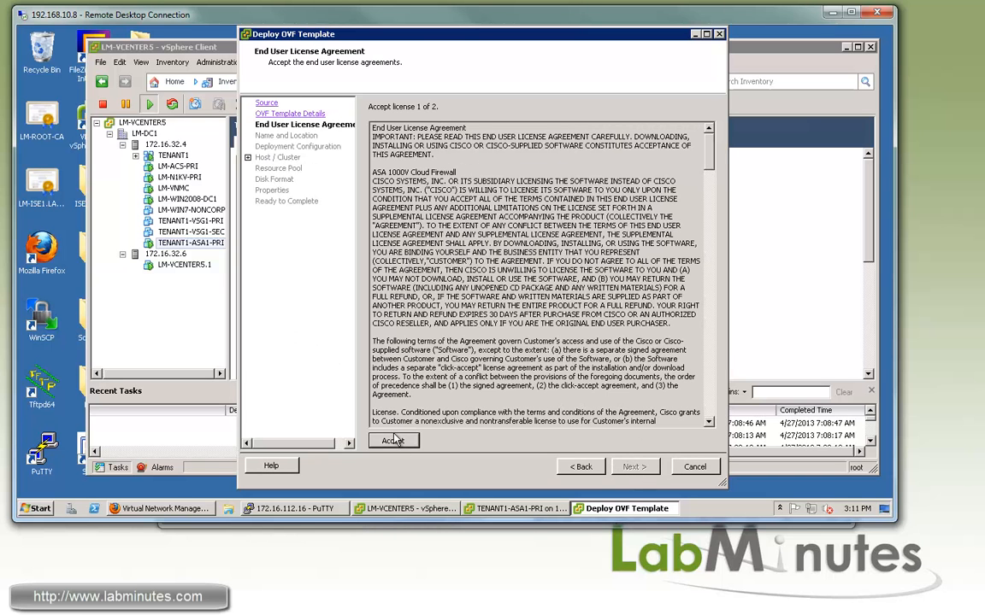
{"action": "left_click", "coordinate": [393, 441]}
{"action": "left_click", "coordinate": [393, 441]}
{"action": "left_click", "coordinate": [634, 466]}
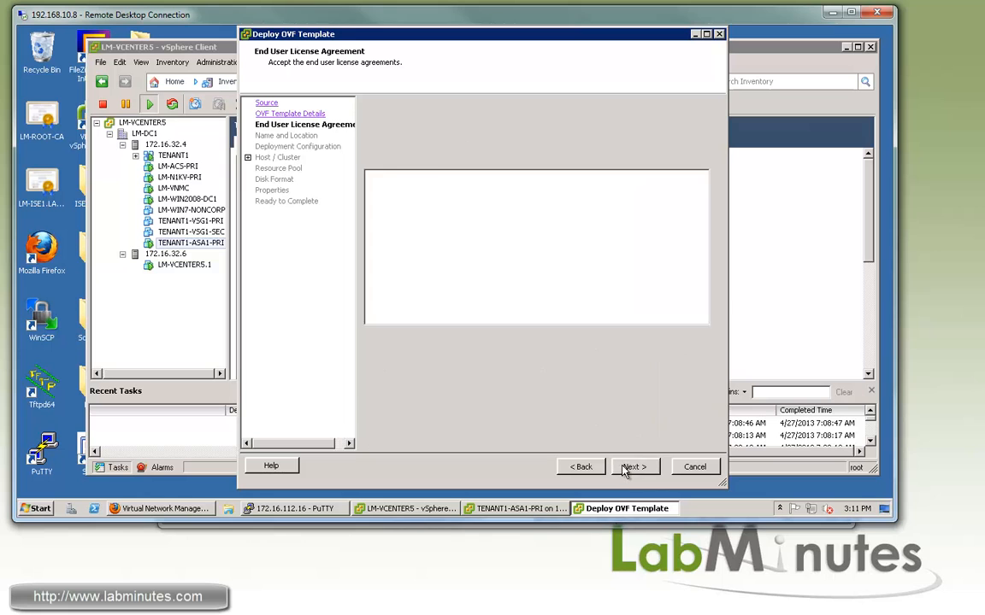
Name the VM TENANT1-ASA1-SEC and choose the Deploy ASA as Secondary configuration
{"action": "type", "text": "TENANT1"}
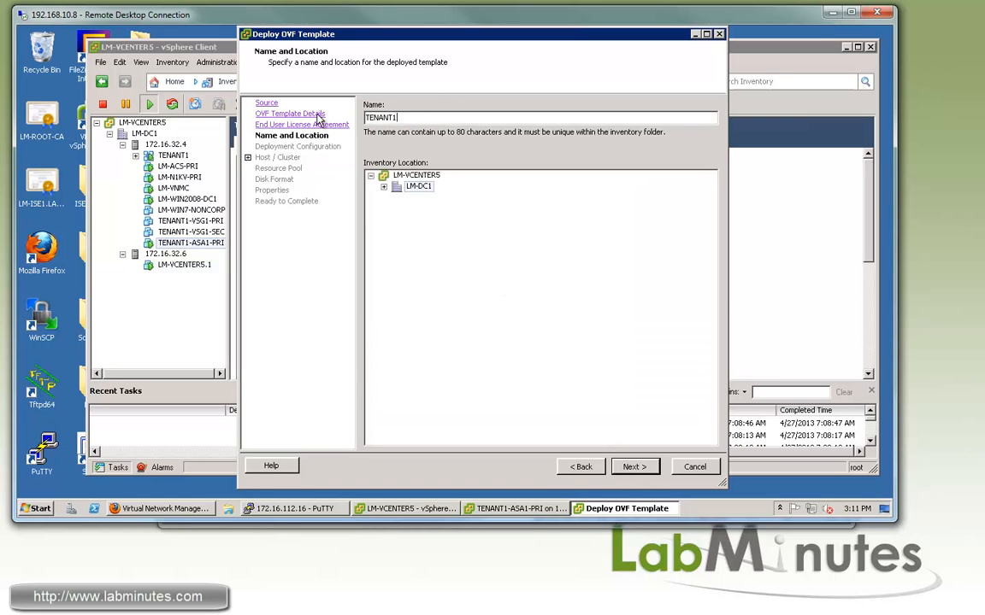
{"action": "type", "text": "-ASA1-SEC"}
{"action": "left_click", "coordinate": [634, 467]}
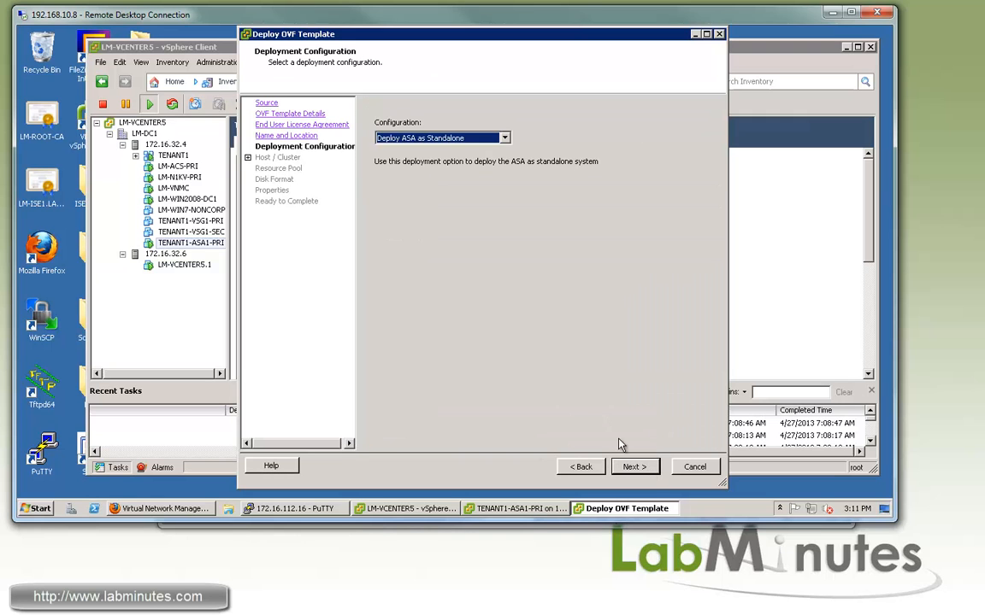
{"action": "left_click", "coordinate": [504, 138]}
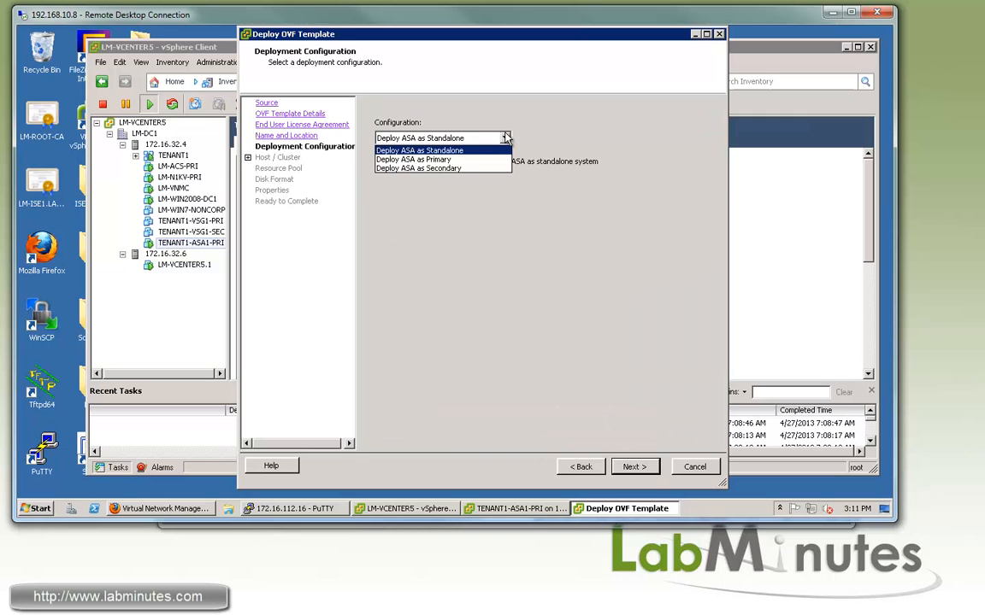
{"action": "left_click", "coordinate": [468, 168]}
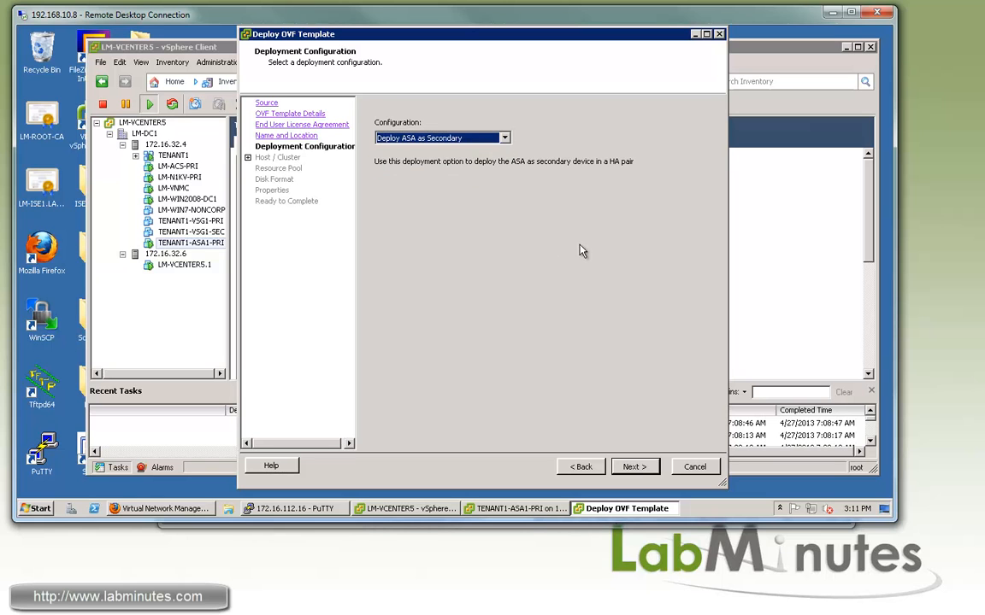
Place it on host 172.16.32.4 with LM-ISCSI storage, reaching Network Mapping
{"action": "left_click", "coordinate": [633, 467]}
{"action": "left_click", "coordinate": [427, 116]}
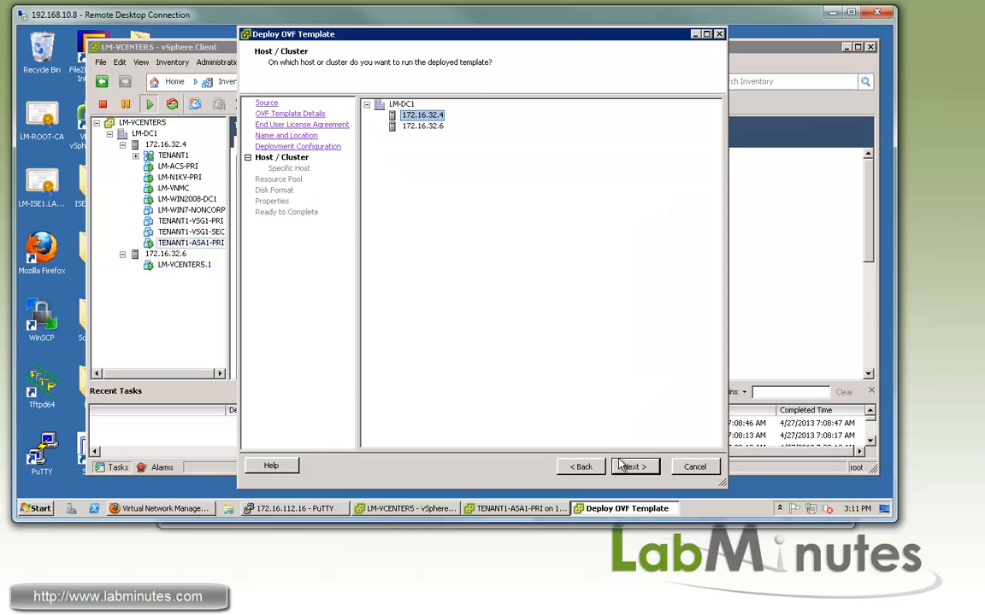
{"action": "left_click", "coordinate": [634, 466]}
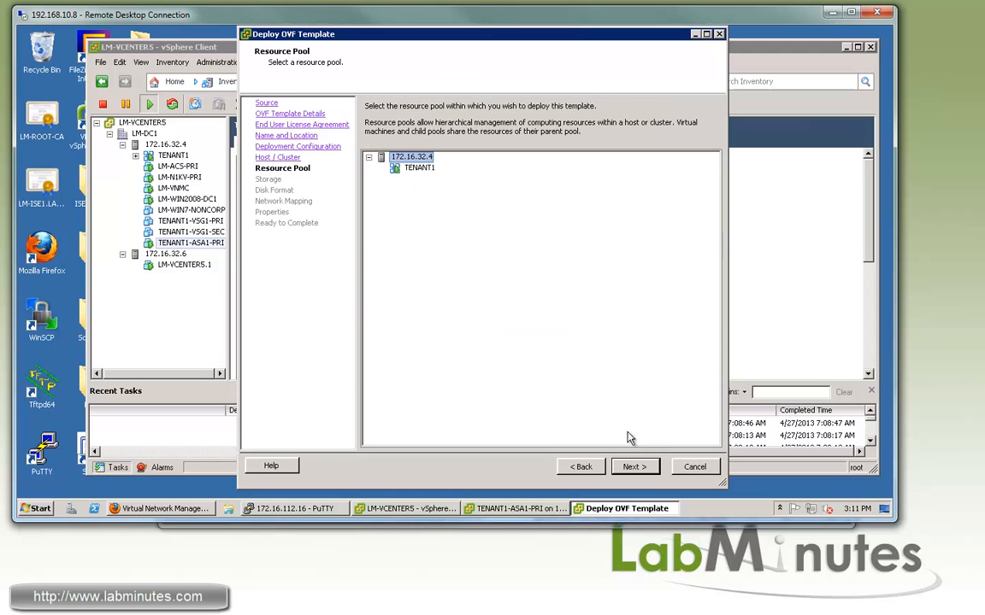
{"action": "left_click", "coordinate": [633, 467]}
{"action": "left_click", "coordinate": [380, 162]}
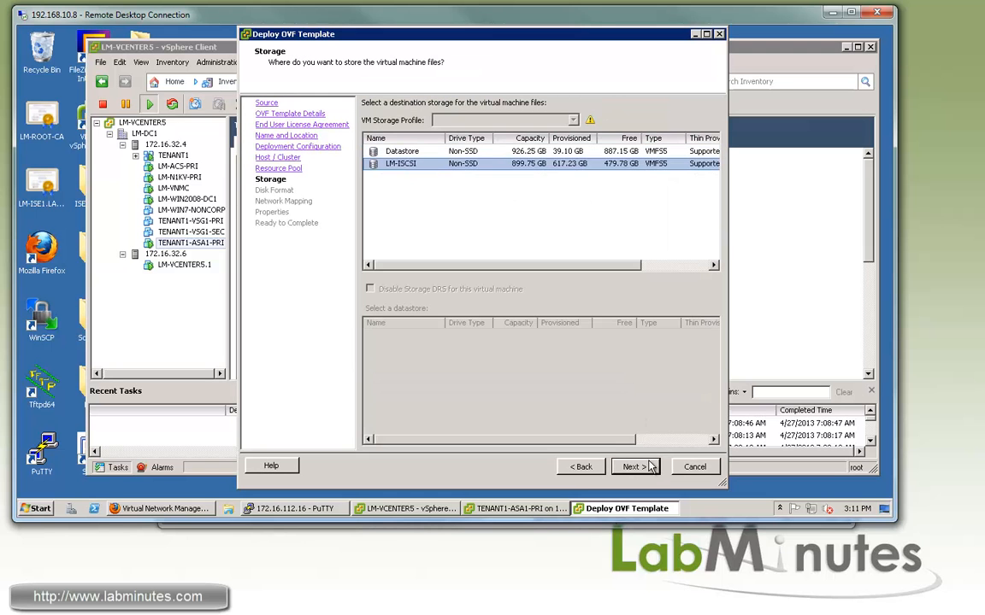
{"action": "left_click", "coordinate": [634, 467]}
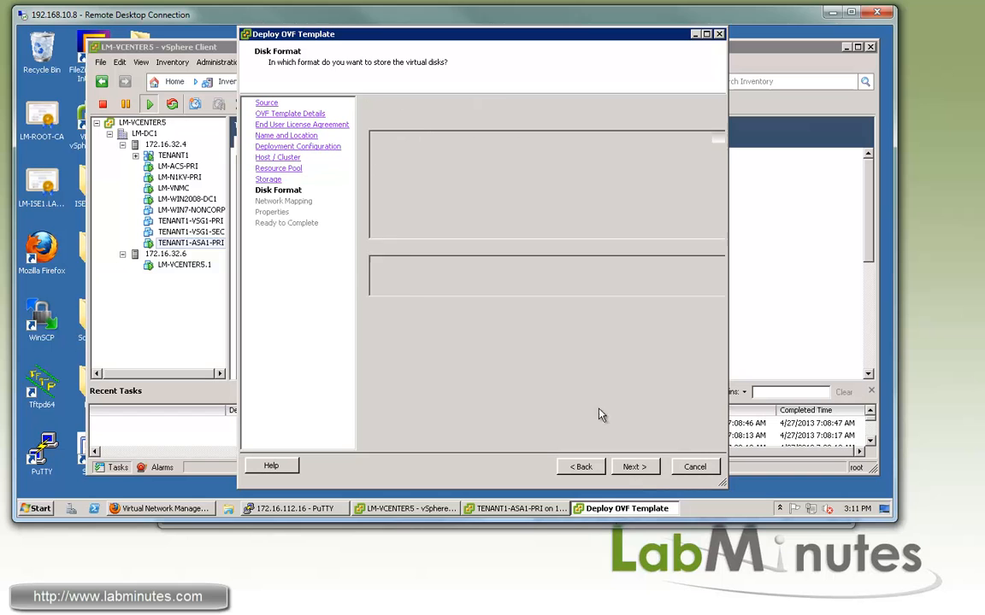
{"action": "left_click", "coordinate": [633, 467]}
{"action": "left_click", "coordinate": [704, 150]}
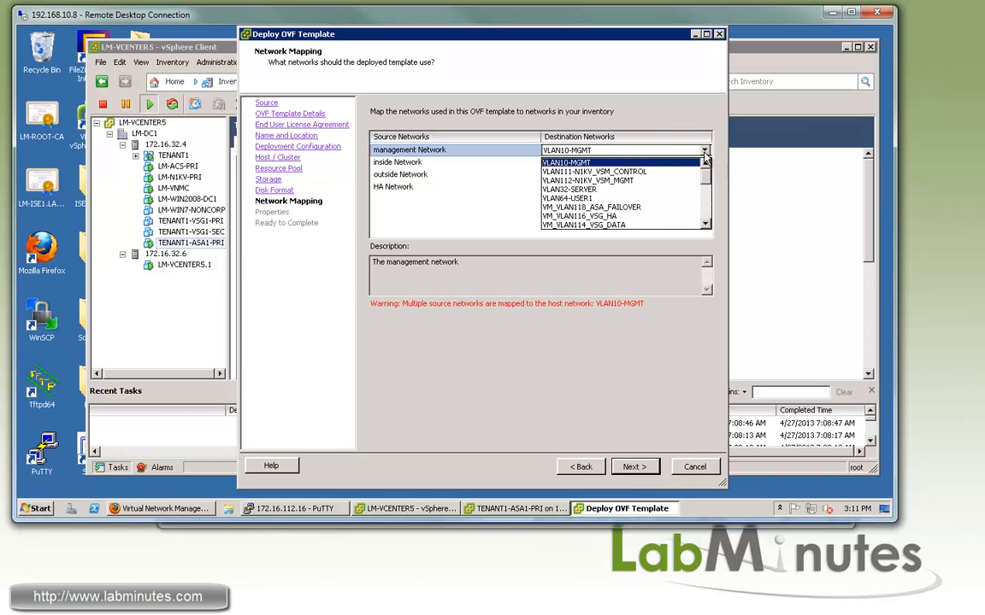
Map the management network to VM_VLAN117_ASA_MGMT and the inside network to VM_VXLAN6010_TENANT1
{"action": "scroll", "coordinate": [621, 201], "scroll_direction": "down", "scroll_amount": 3}
{"action": "left_click", "coordinate": [607, 215]}
{"action": "left_click", "coordinate": [705, 162]}
{"action": "left_click", "coordinate": [706, 163]}
{"action": "scroll", "coordinate": [638, 200], "scroll_direction": "down", "scroll_amount": 5}
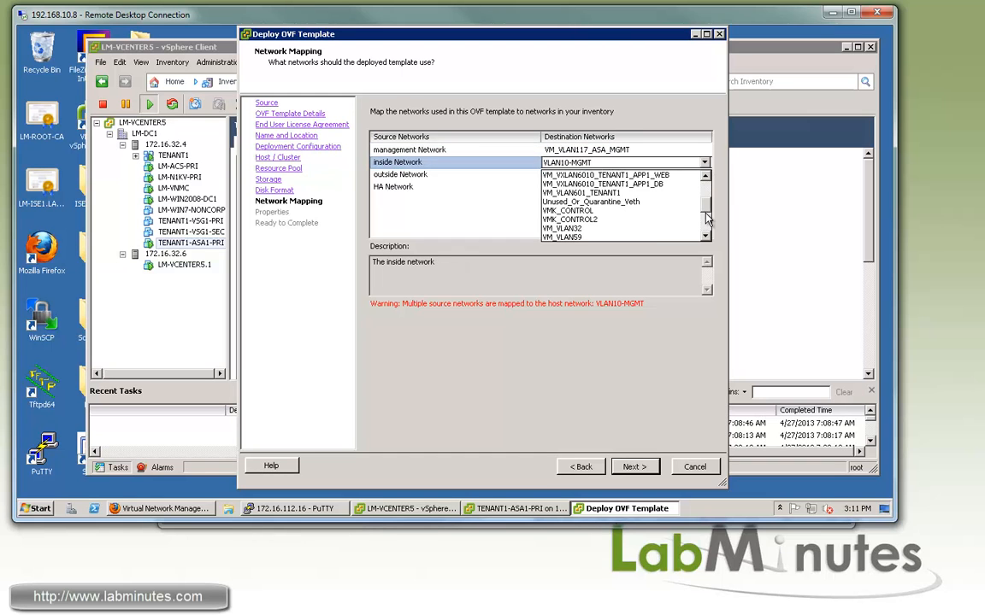
{"action": "left_click", "coordinate": [621, 201]}
{"action": "left_click", "coordinate": [637, 163]}
{"action": "left_click", "coordinate": [464, 178]}
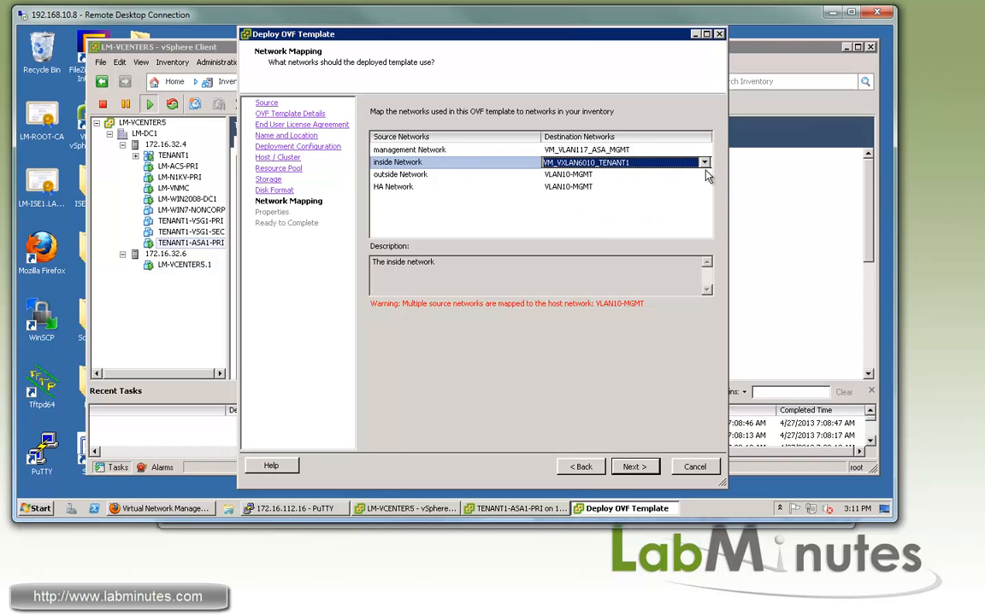
Map the outside network to VM_VLAN128_ASA_OUTSIDE and the HA network to VM_VLAN118_ASA_FAILOVER, then continue
{"action": "left_click", "coordinate": [703, 176]}
{"action": "left_click", "coordinate": [706, 177]}
{"action": "left_click", "coordinate": [706, 176]}
{"action": "scroll", "coordinate": [707, 205], "scroll_direction": "down", "scroll_amount": 5}
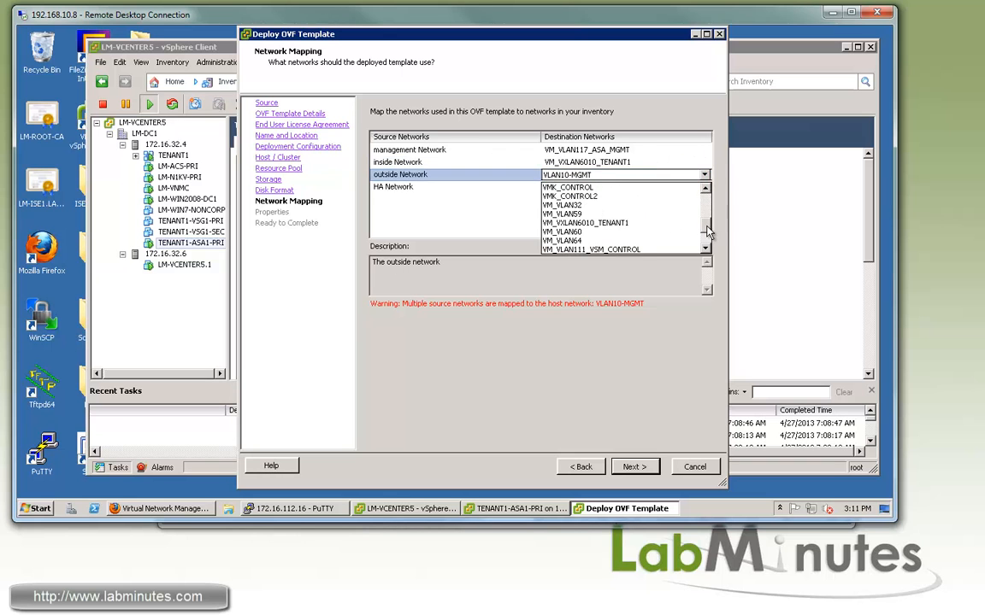
{"action": "left_click", "coordinate": [608, 213]}
{"action": "left_click", "coordinate": [616, 186]}
{"action": "left_click", "coordinate": [705, 187]}
{"action": "scroll", "coordinate": [706, 219], "scroll_direction": "down", "scroll_amount": 3}
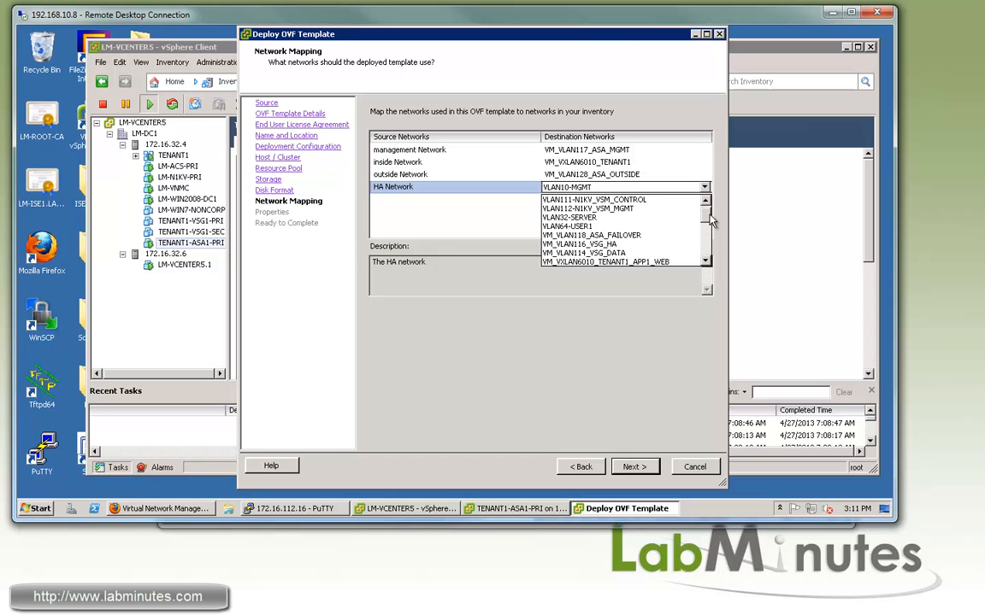
{"action": "left_click", "coordinate": [590, 218]}
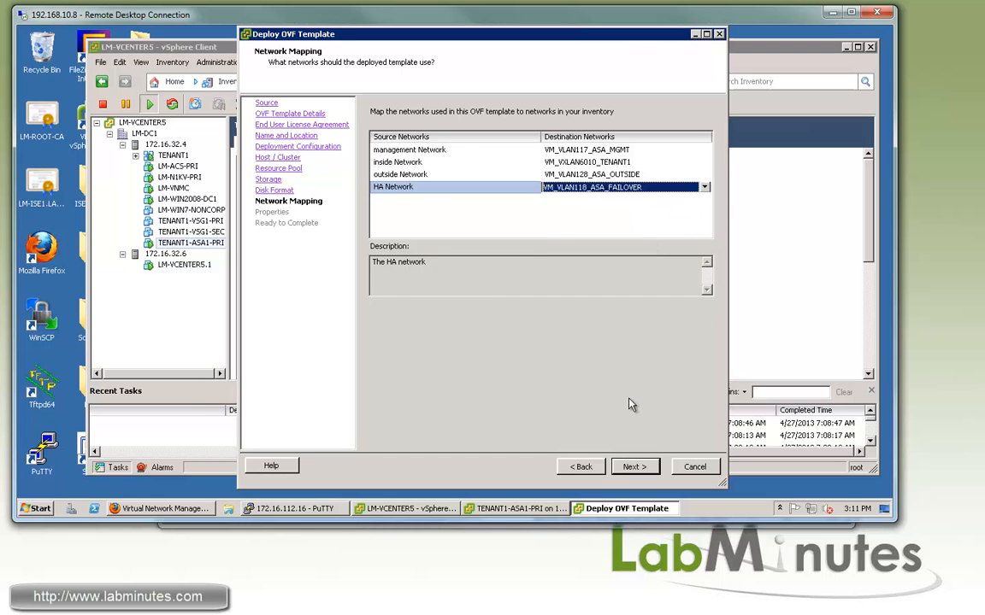
{"action": "left_click", "coordinate": [634, 466]}
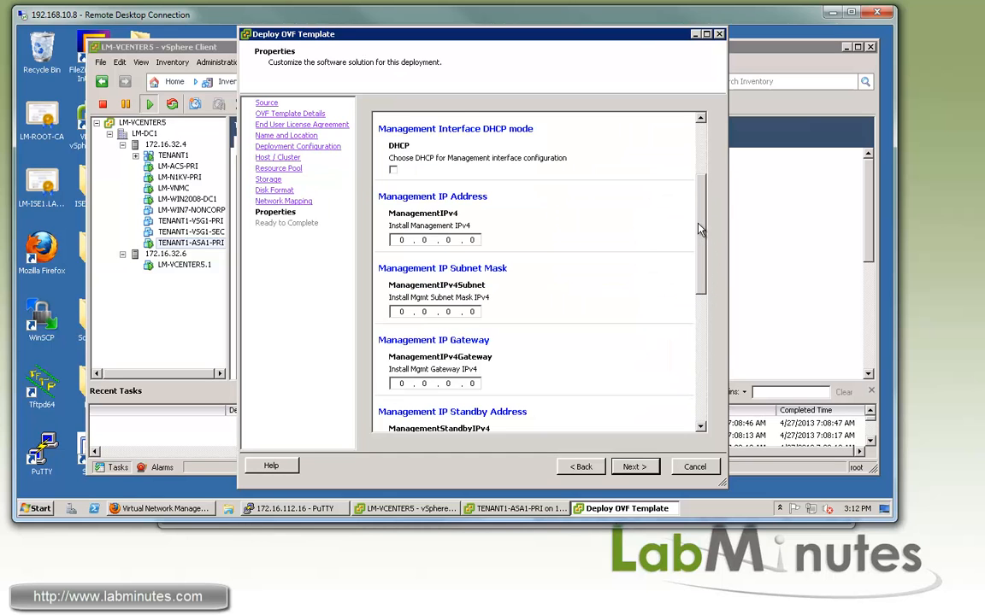
Begin the HA Active IP as 192.168.0. and set the device manager mode to ASDM
{"action": "left_click_drag", "start_coordinate": [699, 229], "coordinate": [709, 349]}
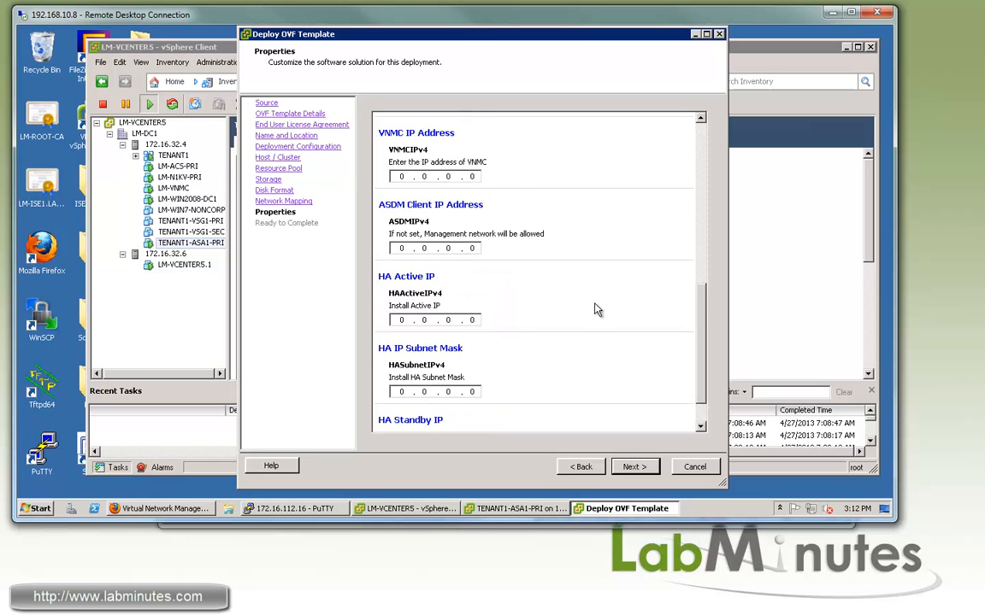
{"action": "scroll", "coordinate": [554, 301], "scroll_direction": "down", "scroll_amount": 1}
{"action": "left_click", "coordinate": [402, 275]}
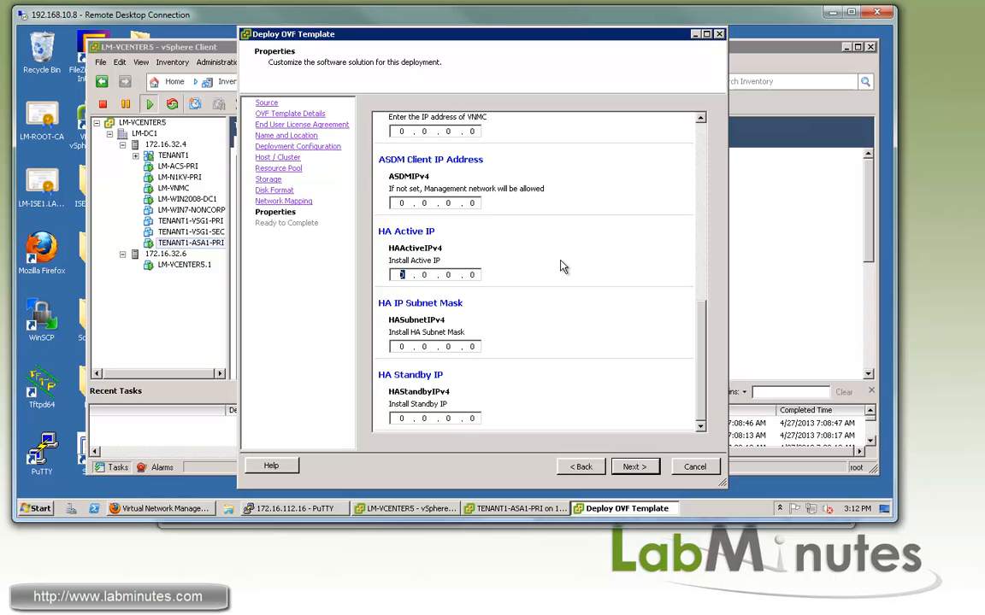
{"action": "type", "text": "192 . 168 . 0 ."}
{"action": "scroll", "coordinate": [702, 282], "scroll_direction": "up", "scroll_amount": 3}
{"action": "left_click", "coordinate": [510, 194]}
{"action": "left_click", "coordinate": [491, 211]}
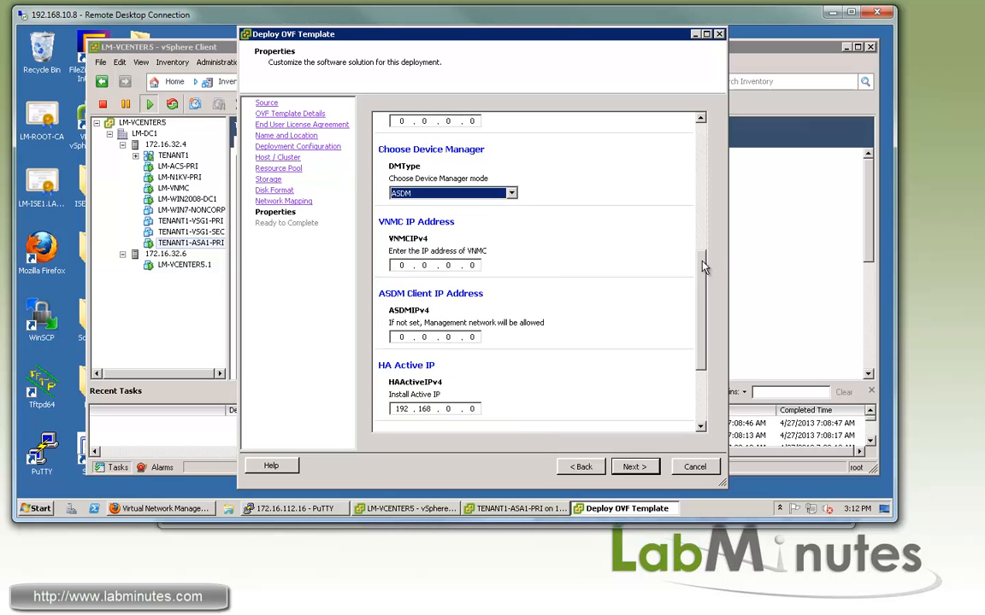
{"action": "scroll", "coordinate": [698, 333], "scroll_direction": "down", "scroll_amount": 3}
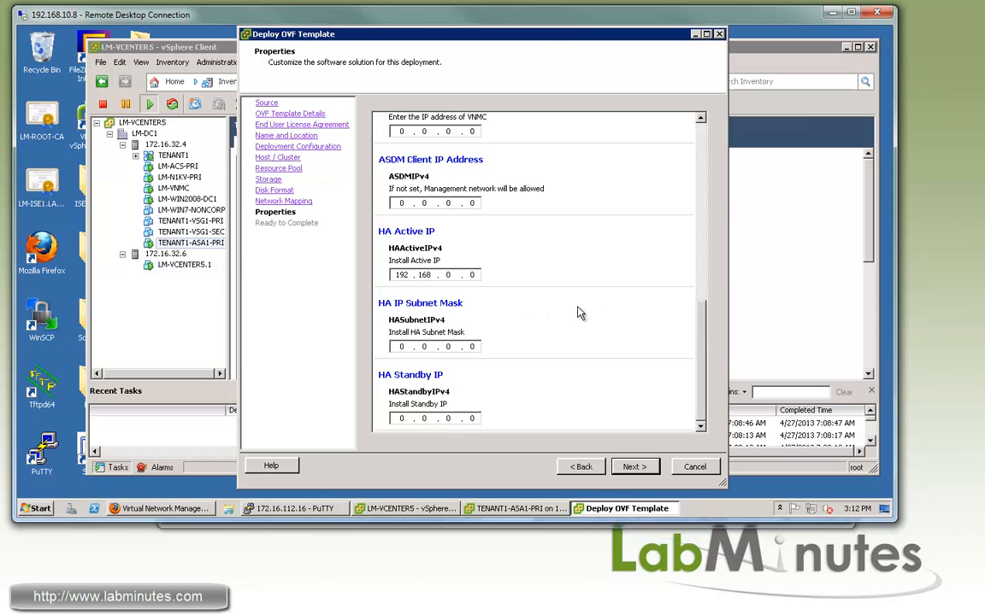
Complete HA Active IP 192.168.0.1, subnet mask 255.255.255 and HA Standby IP 192.168.0.2
{"action": "left_click", "coordinate": [473, 274]}
{"action": "type", "text": "1"}
{"action": "key", "text": "Tab"}
{"action": "type", "text": "255 . 255 . 255"}
{"action": "key", "text": "Tab"}
{"action": "type", "text": "192 . 168 . 0 . 2"}
{"action": "left_click_drag", "start_coordinate": [702, 369], "coordinate": [701, 178]}
Advance to Ready to Complete and enable power on after deployment
{"action": "left_click", "coordinate": [699, 425]}
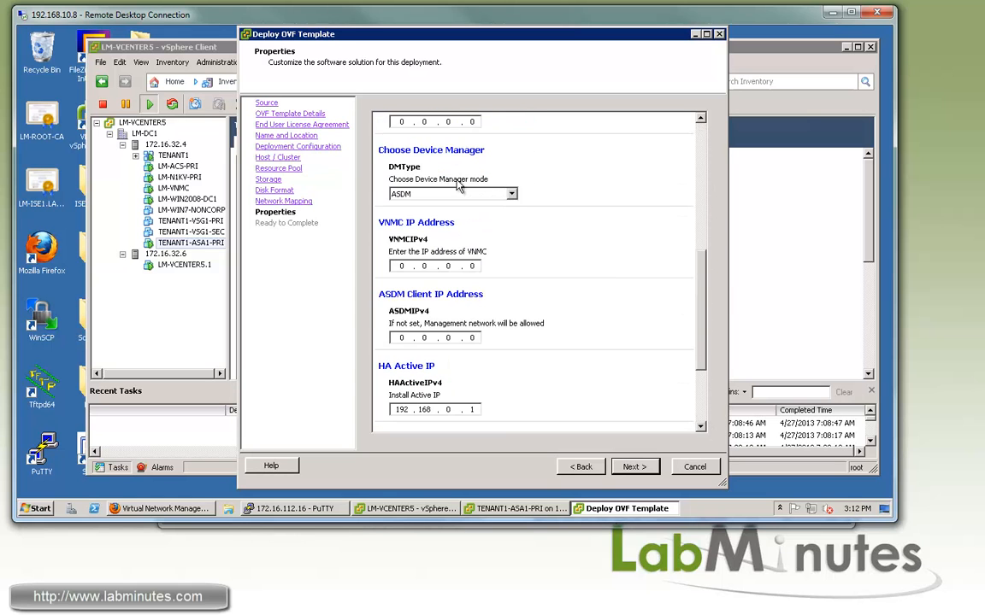
{"action": "key", "text": "Return"}
{"action": "left_click", "coordinate": [415, 414]}
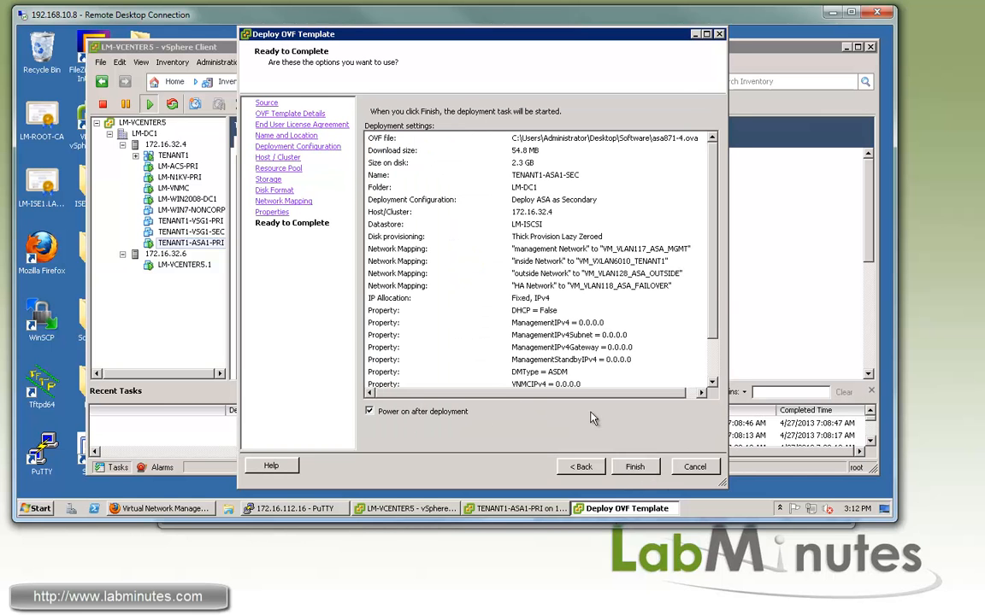
Finish the TENANT1-ASA1-SEC deployment and dismiss the Deployment Completed Successfully message
{"action": "left_click", "coordinate": [634, 467]}
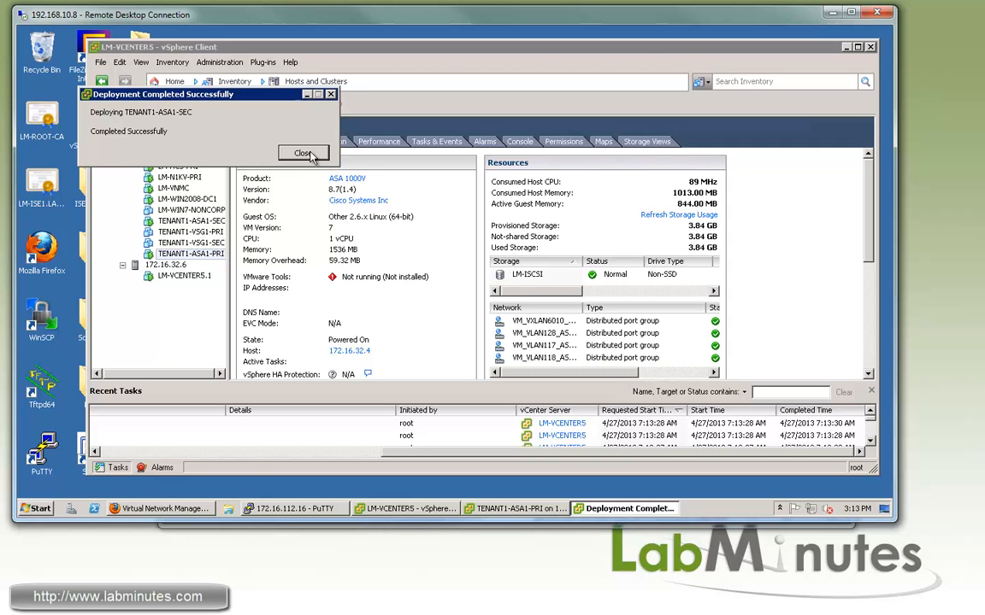
{"action": "left_click", "coordinate": [295, 152]}
Log in to VNMC as admin with the account password
{"action": "left_click", "coordinate": [167, 509]}
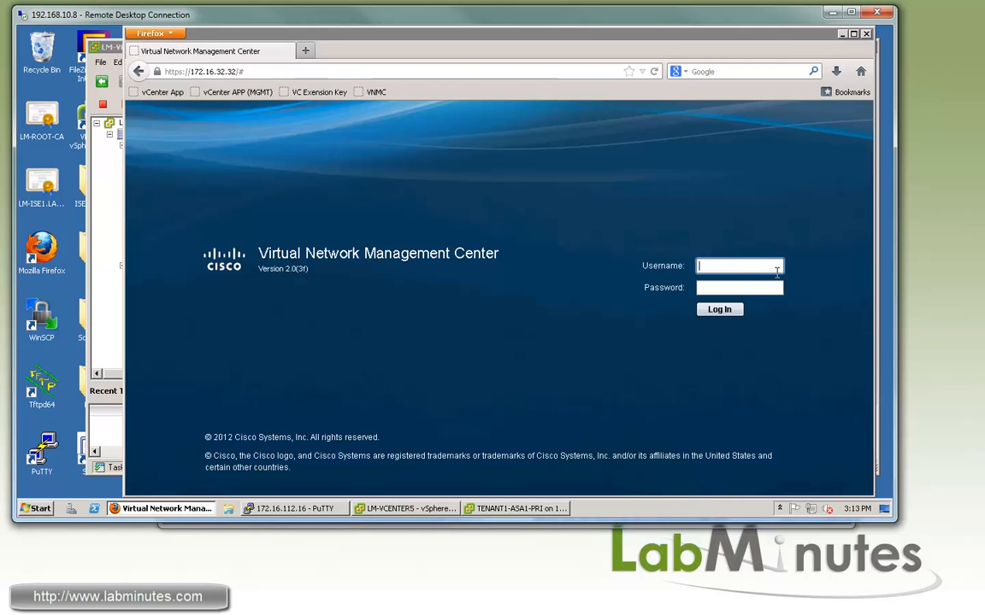
{"action": "type", "text": "admin"}
{"action": "key", "text": "Tab"}
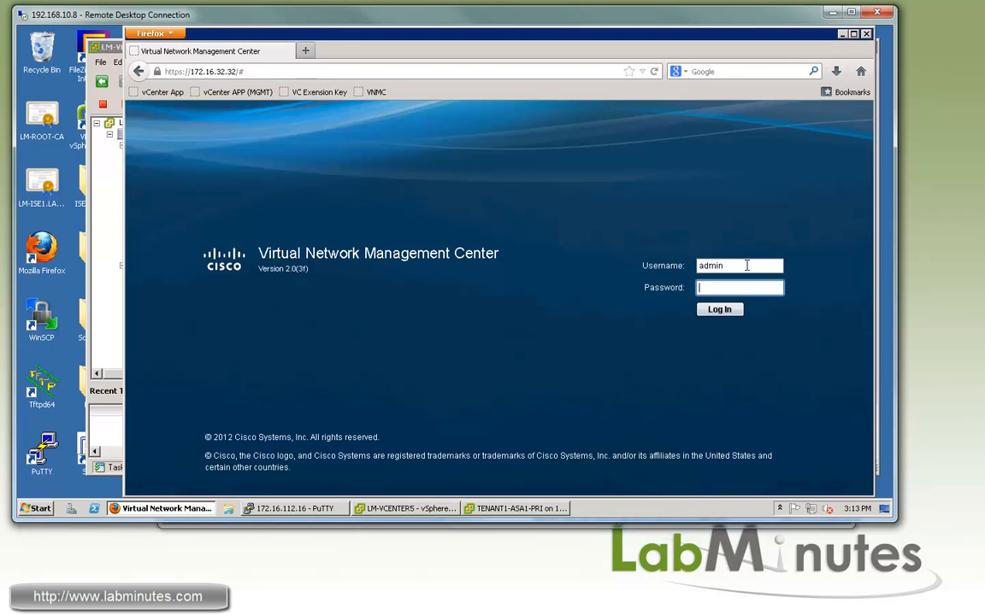
{"action": "type", "text": "********"}
{"action": "left_click", "coordinate": [719, 309]}
Go to Administration > Access Control > Locally Authenticated Users and start a new user
{"action": "left_click", "coordinate": [452, 146]}
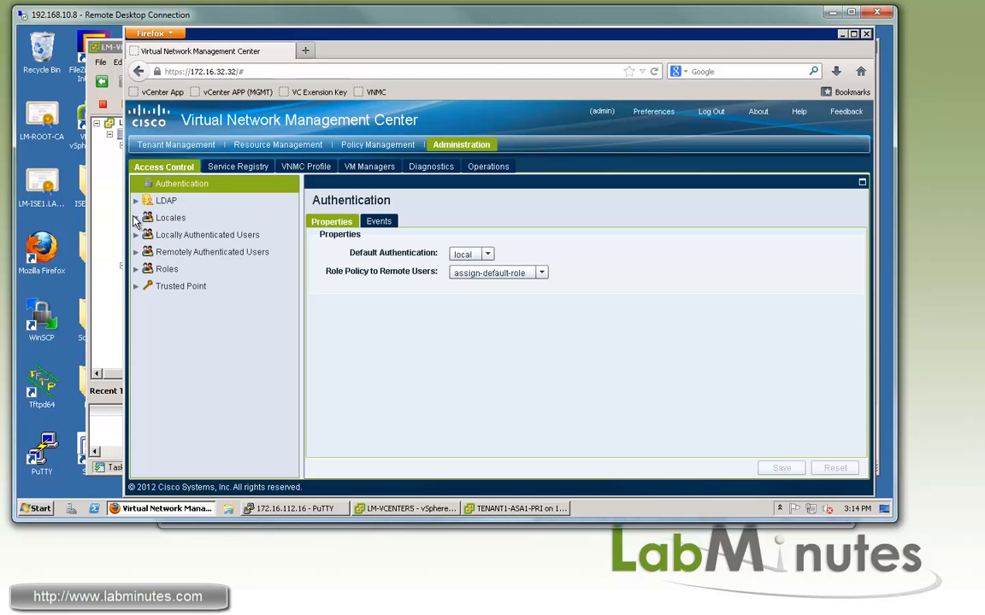
{"action": "left_click", "coordinate": [136, 236]}
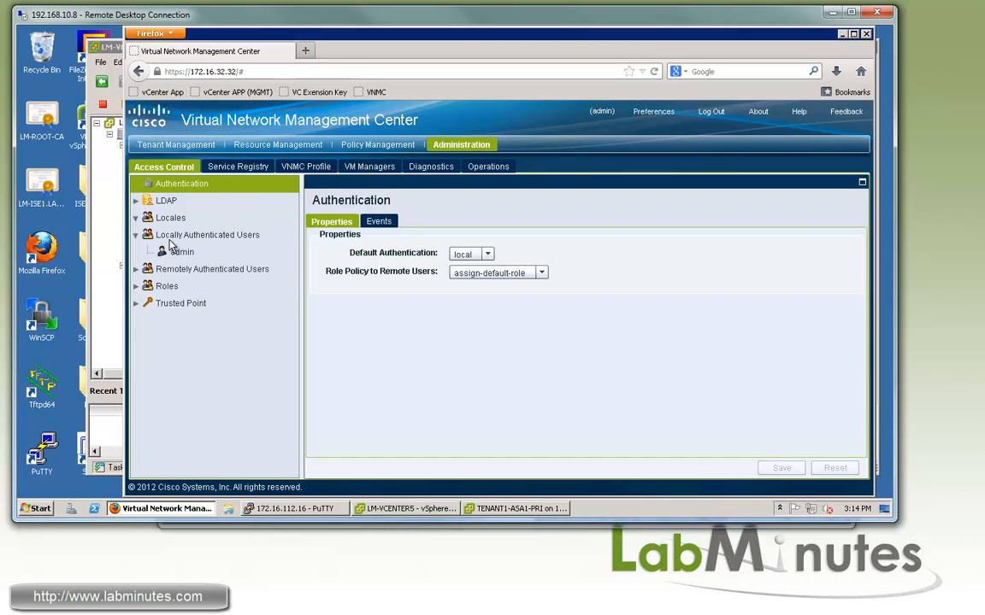
{"action": "left_click", "coordinate": [197, 238]}
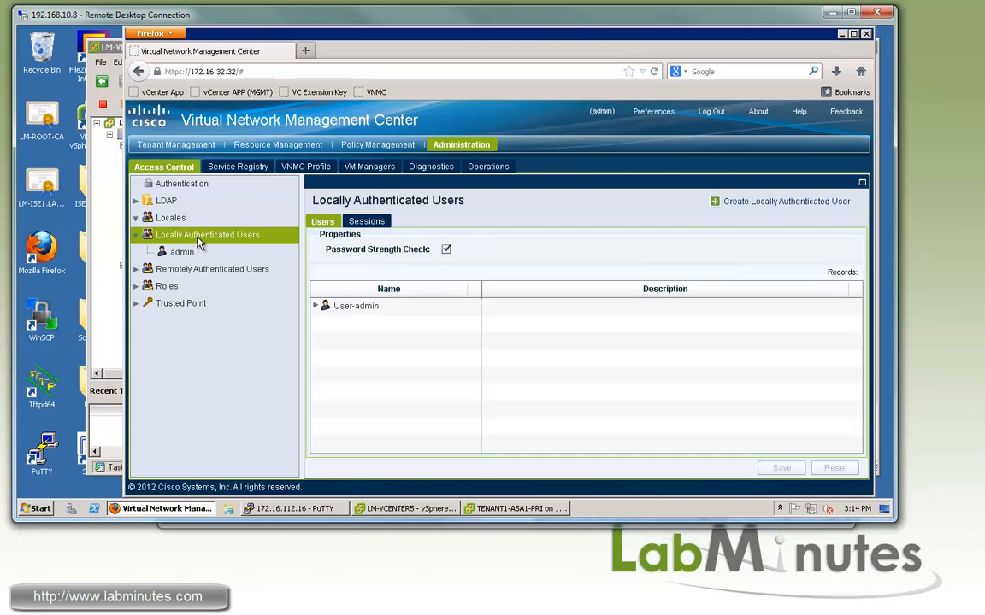
{"action": "left_click", "coordinate": [759, 203]}
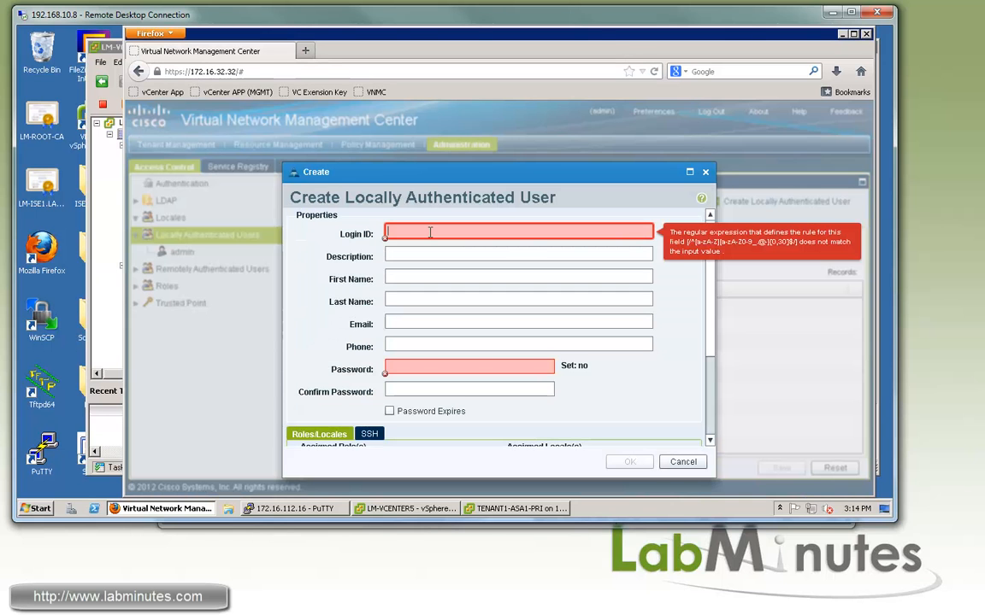
Create local user ASA_USER with a confirmed password and the admin role
{"action": "left_click", "coordinate": [430, 232]}
{"action": "type", "text": "ASA_"}
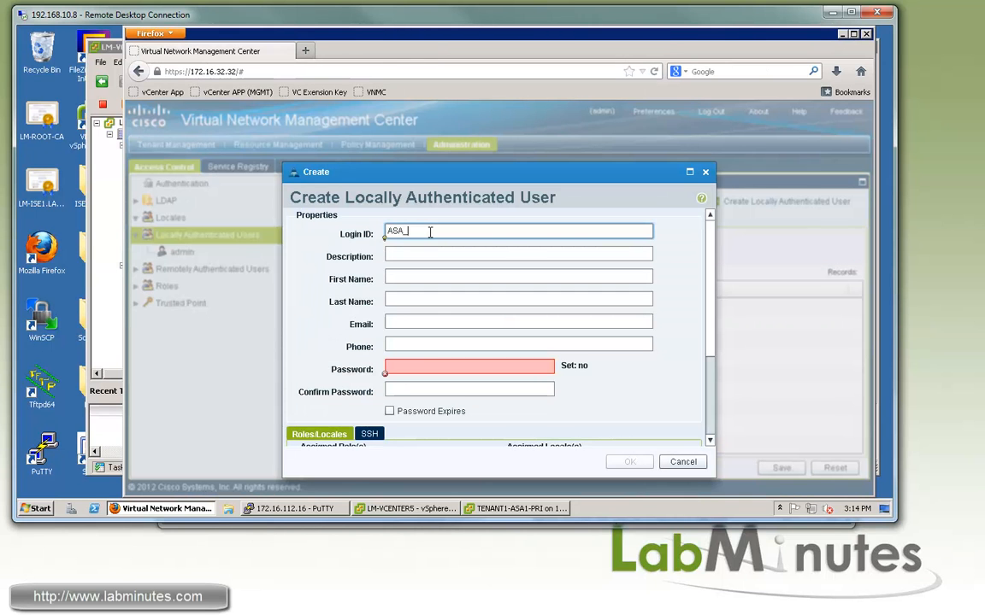
{"action": "type", "text": "USER"}
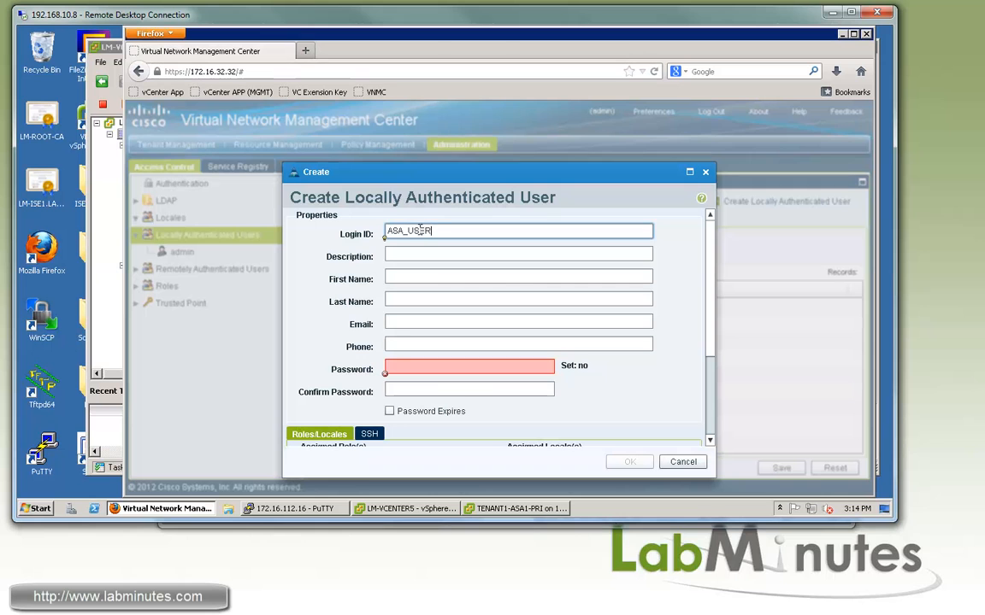
{"action": "left_click", "coordinate": [430, 368]}
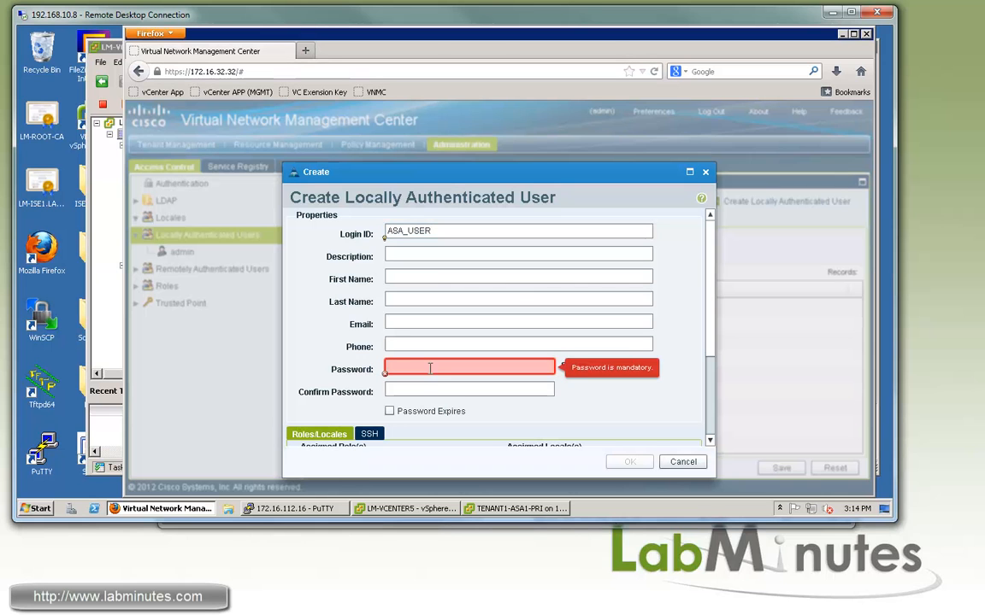
{"action": "type", "text": "*********"}
{"action": "key", "text": "Tab"}
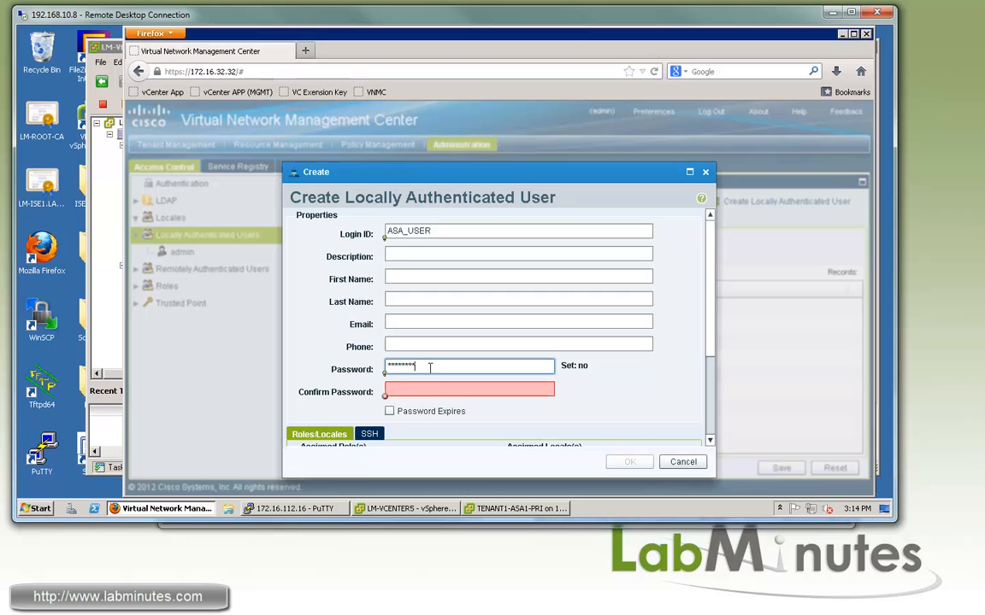
{"action": "type", "text": "*****"}
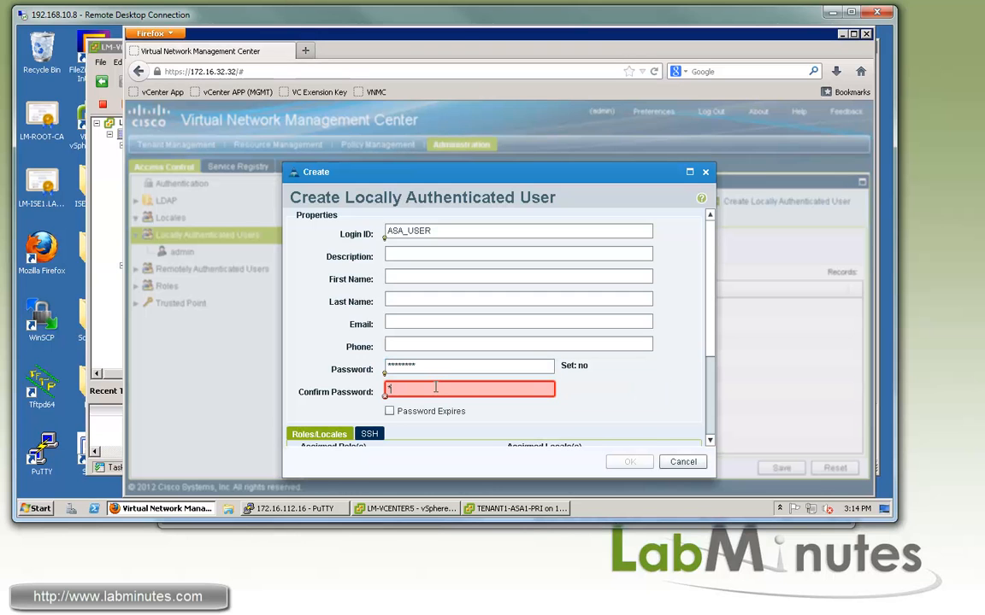
{"action": "type", "text": "****"}
{"action": "scroll", "coordinate": [410, 359], "scroll_direction": "down", "scroll_amount": 3}
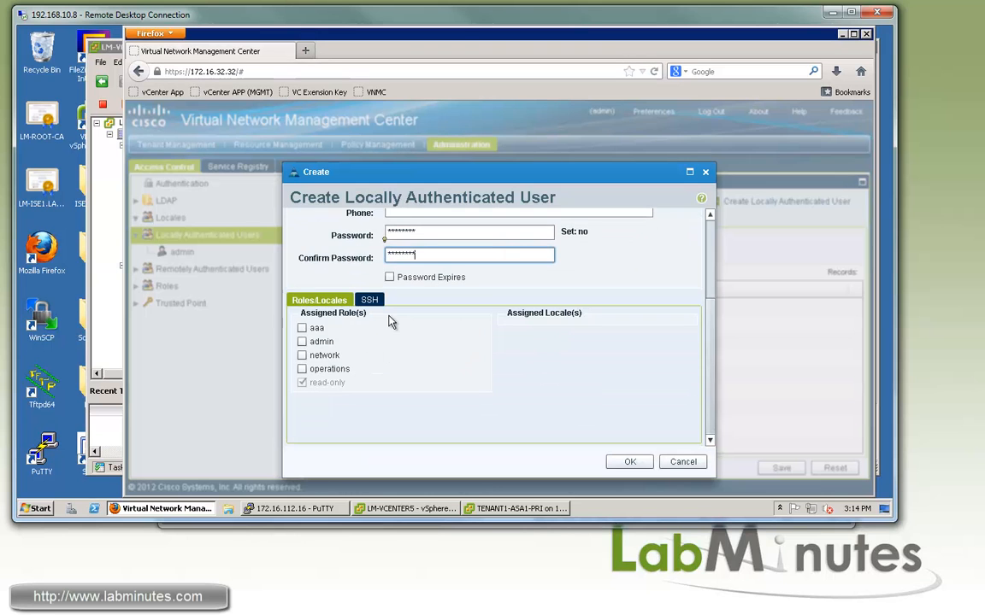
{"action": "left_click", "coordinate": [301, 341]}
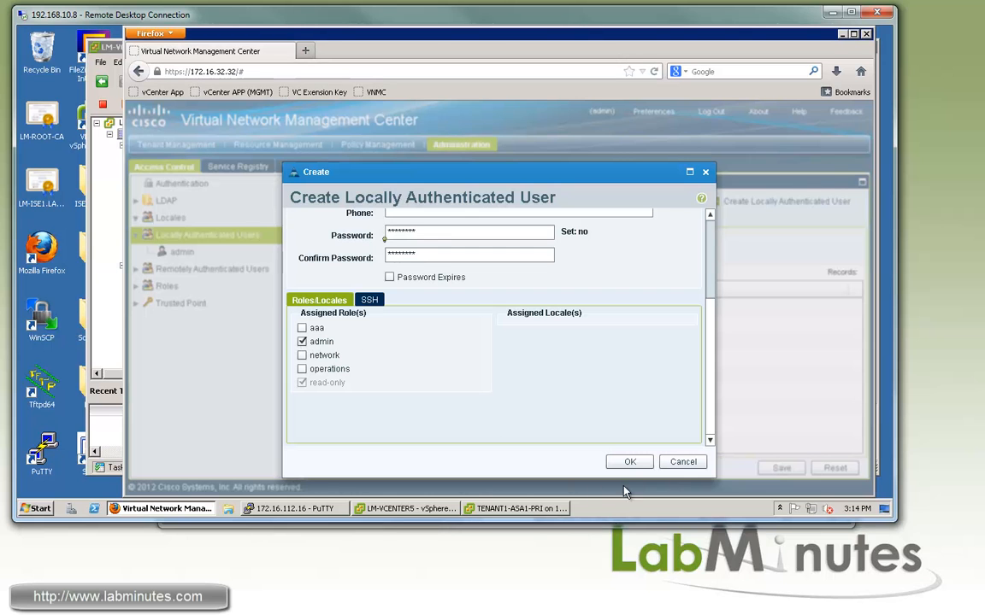
{"action": "left_click", "coordinate": [631, 463]}
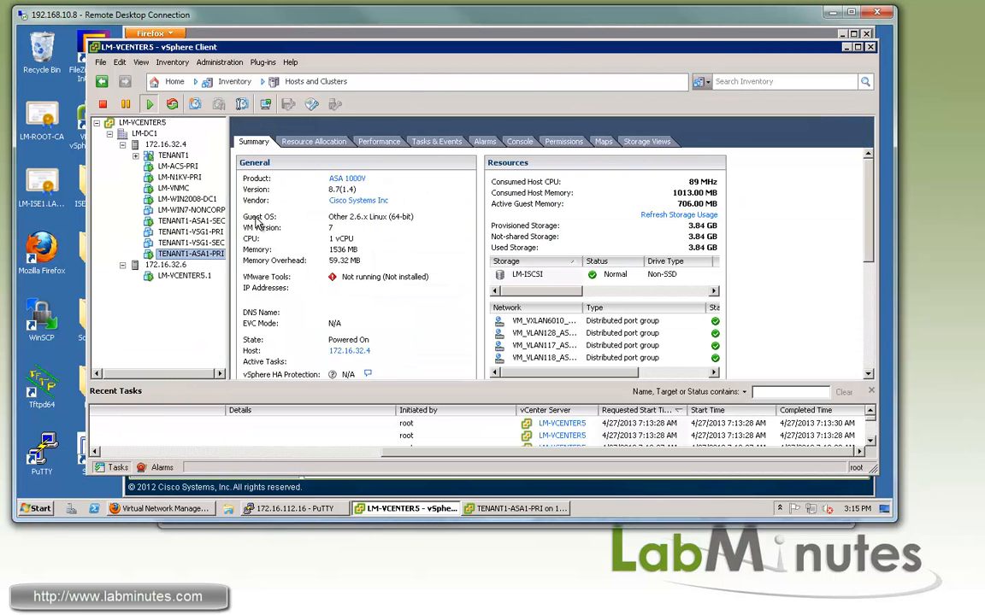
Open the TENANT1-ASA1-SEC console, then run 'sh fail' on the primary ASA console
{"action": "left_click", "coordinate": [184, 220]}
{"action": "left_click", "coordinate": [266, 104]}
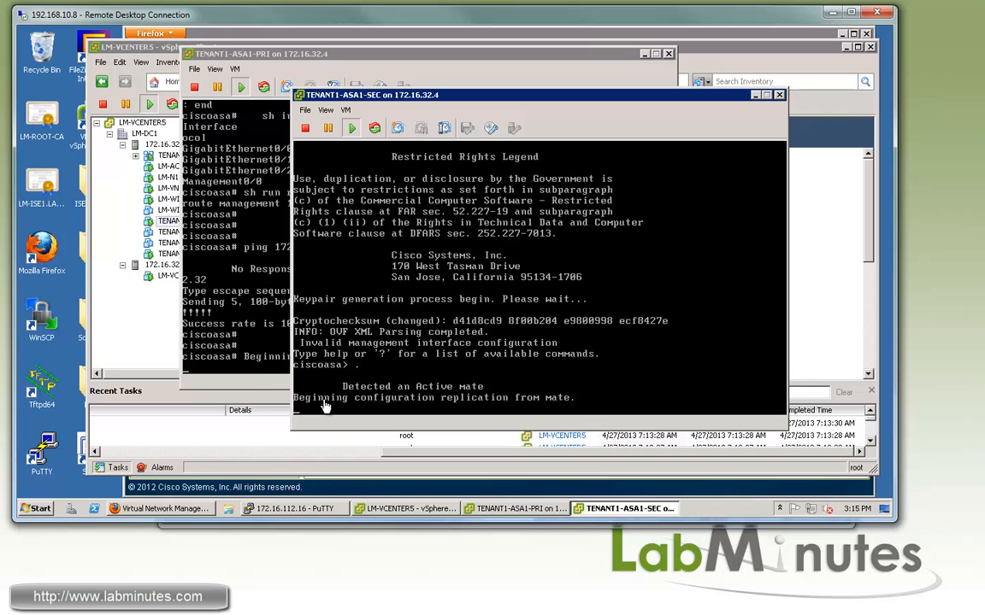
{"action": "left_click", "coordinate": [261, 385]}
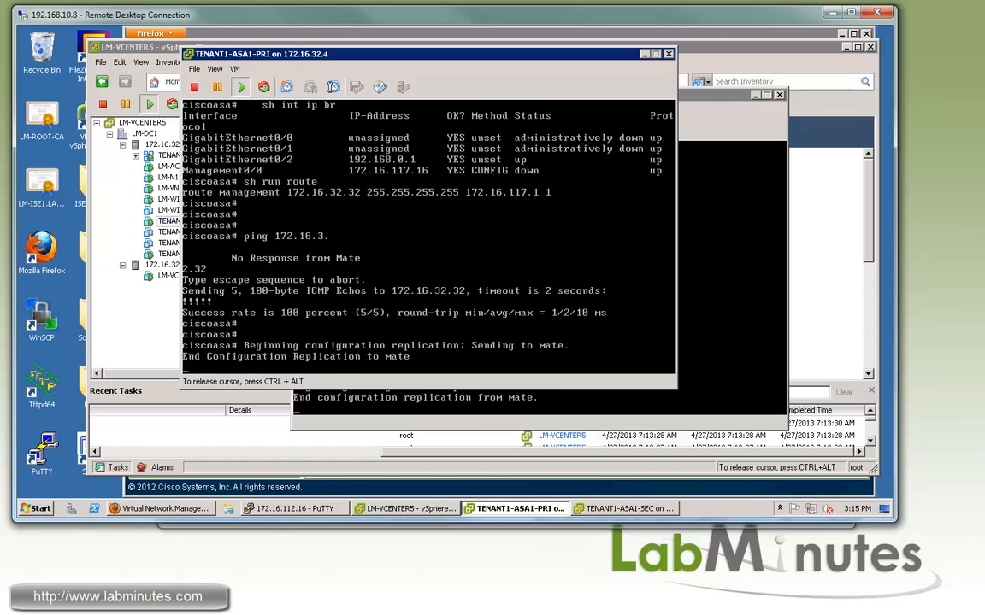
{"action": "key", "text": "Return"}
{"action": "key", "text": "Return"}
{"action": "key", "text": "Return"}
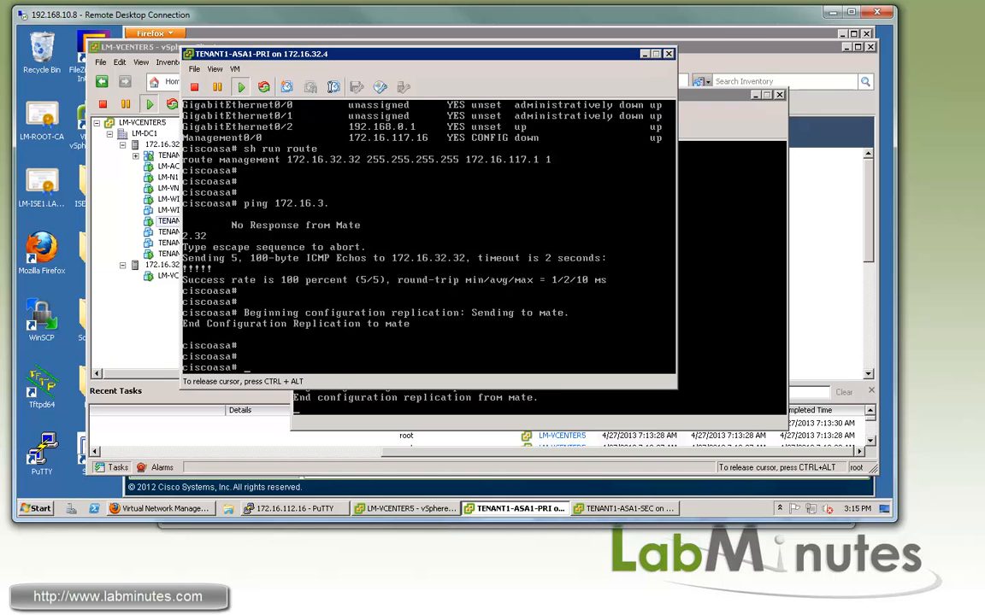
{"action": "key", "text": "Return"}
{"action": "key", "text": "Return"}
{"action": "type", "text": "sh fail"}
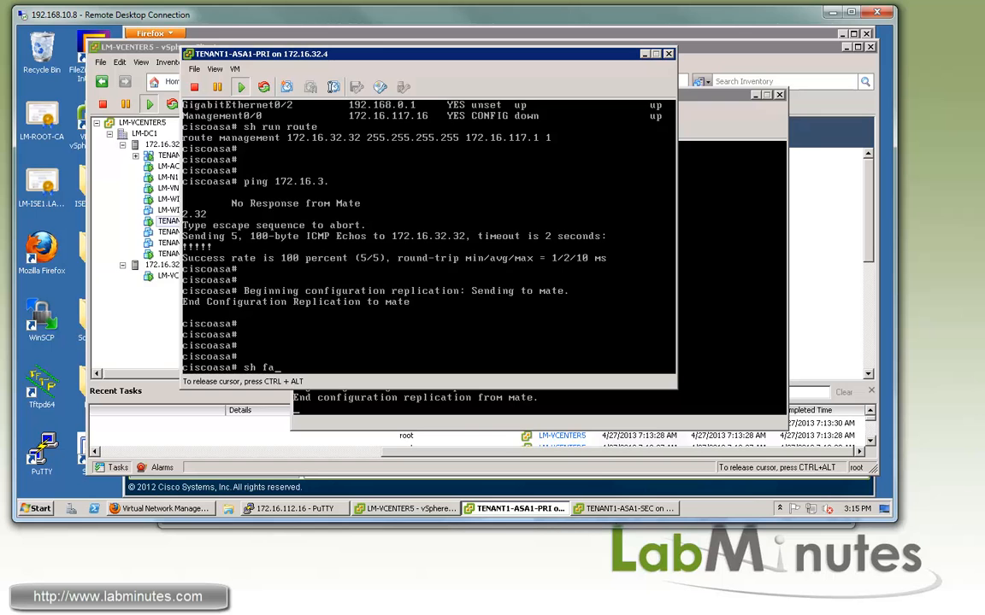
{"action": "key", "text": "Return"}
Rerun 'show failover' until the mate shows Secondary - Standby Ready
{"action": "type", "text": "qsh"}
{"action": "key", "text": "BackSpace"}
{"action": "key", "text": "BackSpace"}
{"action": "key", "text": "BackSpace"}
{"action": "type", "text": "sh fial"}
{"action": "key", "text": "Return"}
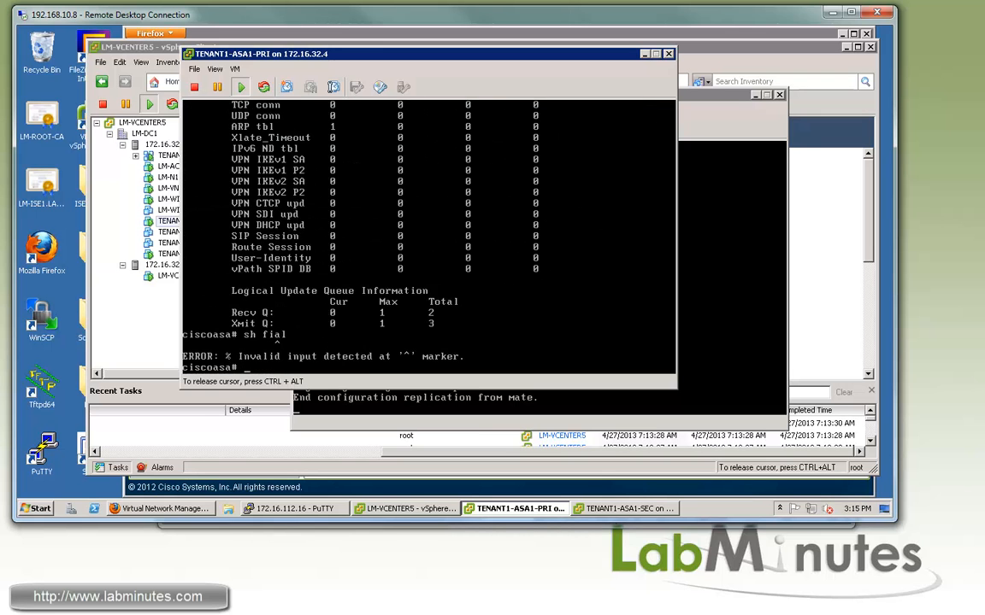
{"action": "type", "text": "sh fail"}
{"action": "key", "text": "Return"}
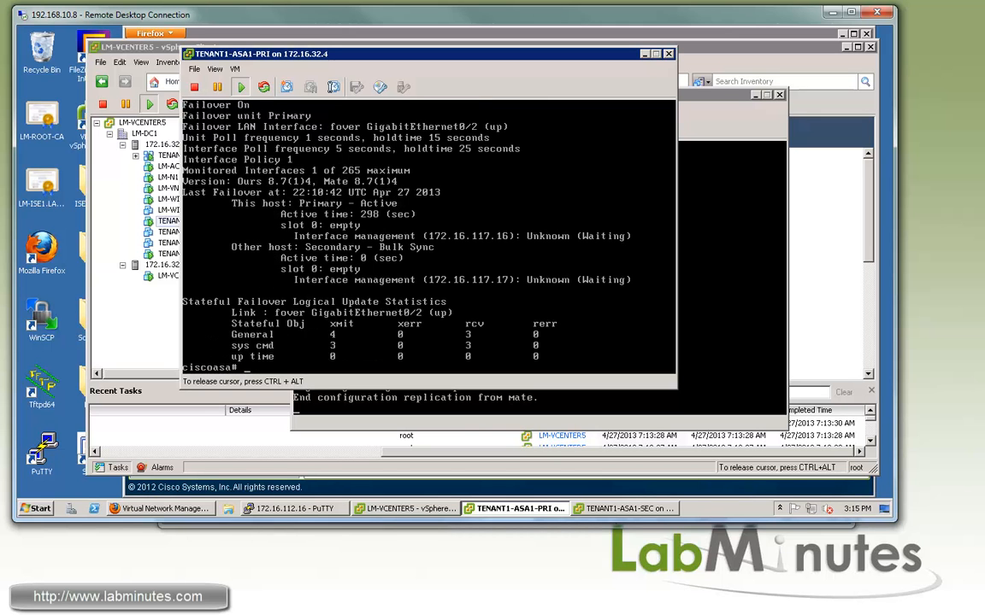
{"action": "key", "text": "Up"}
{"action": "key", "text": "Return"}
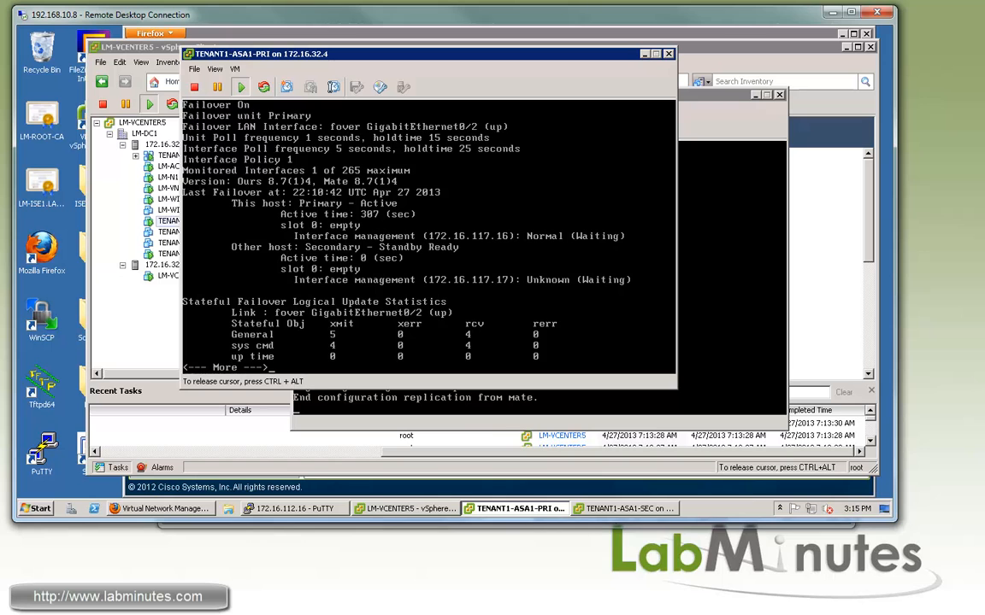
{"action": "key", "text": "Up"}
{"action": "key", "text": "Return"}
{"action": "key", "text": "q"}
{"action": "key", "text": "Up"}
{"action": "key", "text": "Return"}
{"action": "key", "text": "q"}
{"action": "key", "text": "ctrl+alt"}
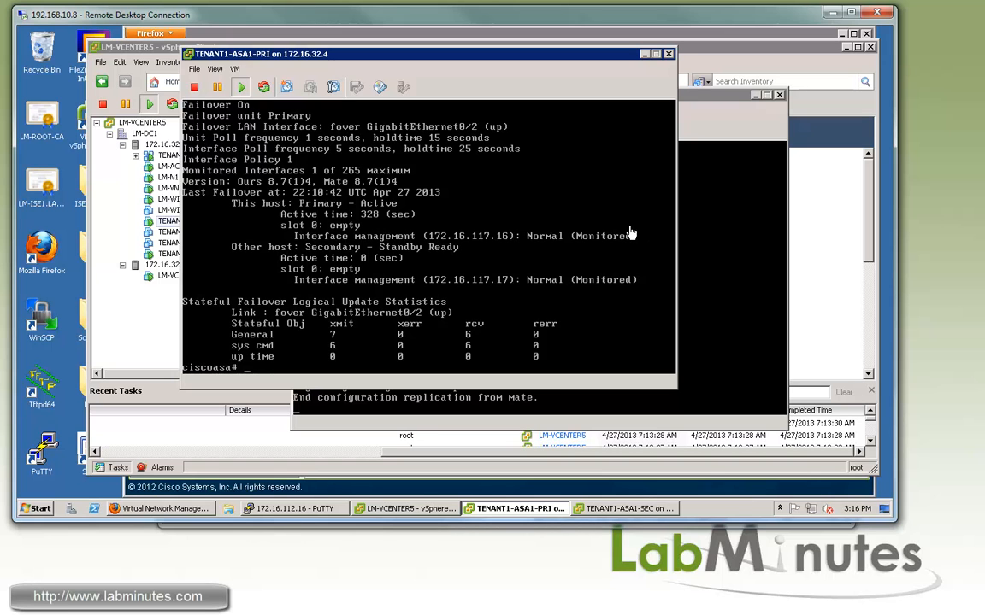
{"action": "left_click", "coordinate": [460, 303]}
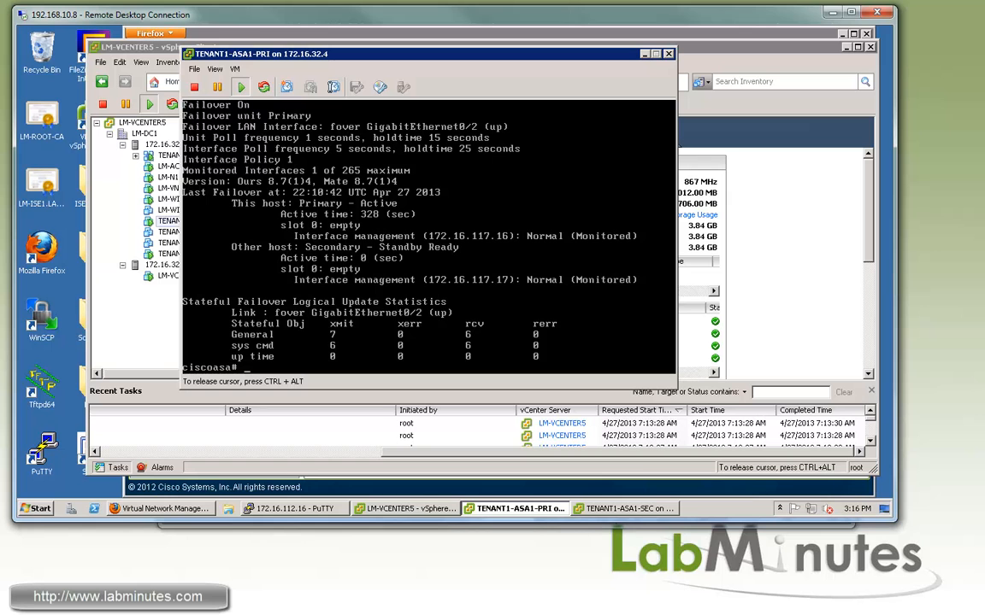
Enter global configuration and the ASA's vnmc policy-agent mode
{"action": "type", "text": "conf t"}
{"action": "key", "text": "Return"}
{"action": "type", "text": "N"}
{"action": "key", "text": "Return"}
{"action": "key", "text": "Return"}
{"action": "key", "text": "Return"}
{"action": "key", "text": "Return"}
{"action": "type", "text": "vnm"}
{"action": "key", "text": "Tab"}
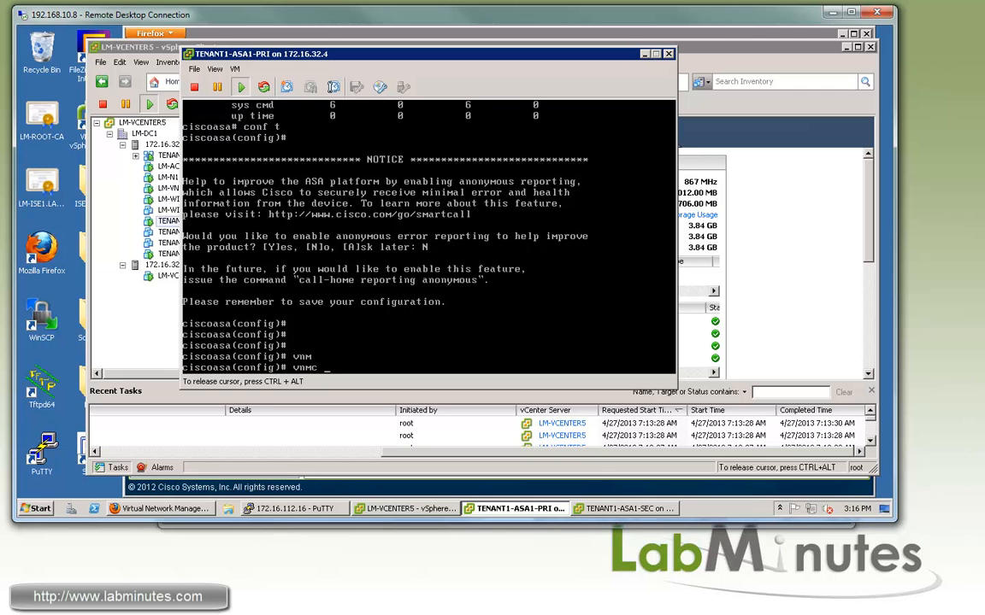
{"action": "type", "text": "pol"}
{"action": "key", "text": "Tab"}
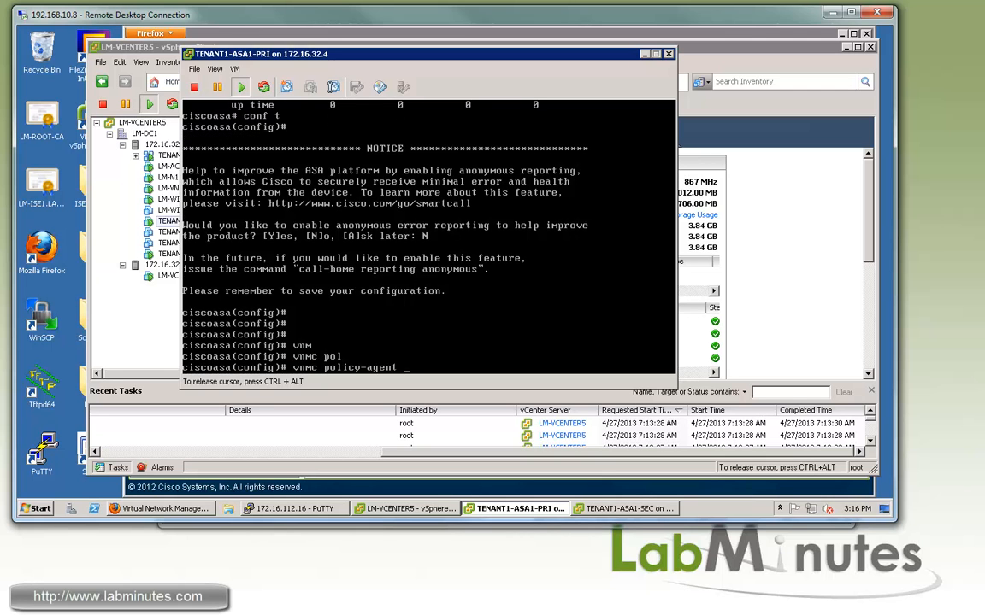
{"action": "key", "text": "Return"}
{"action": "key", "text": "Return"}
{"action": "key", "text": "Return"}
{"action": "type", "text": "?"}
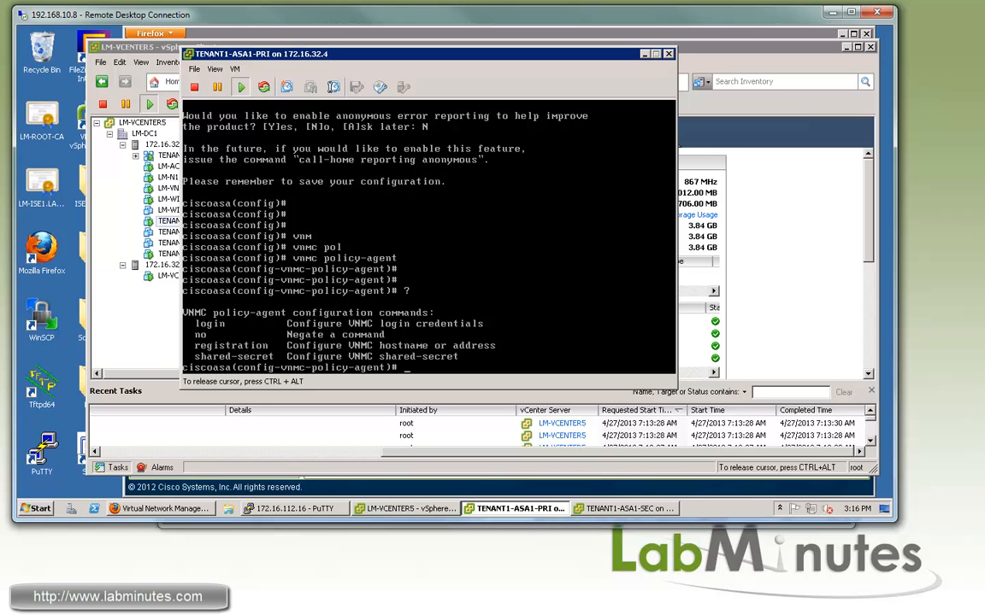
Set the policy-agent login to username ASA_USER with its password, plus the shared secret
{"action": "key", "text": "Tab"}
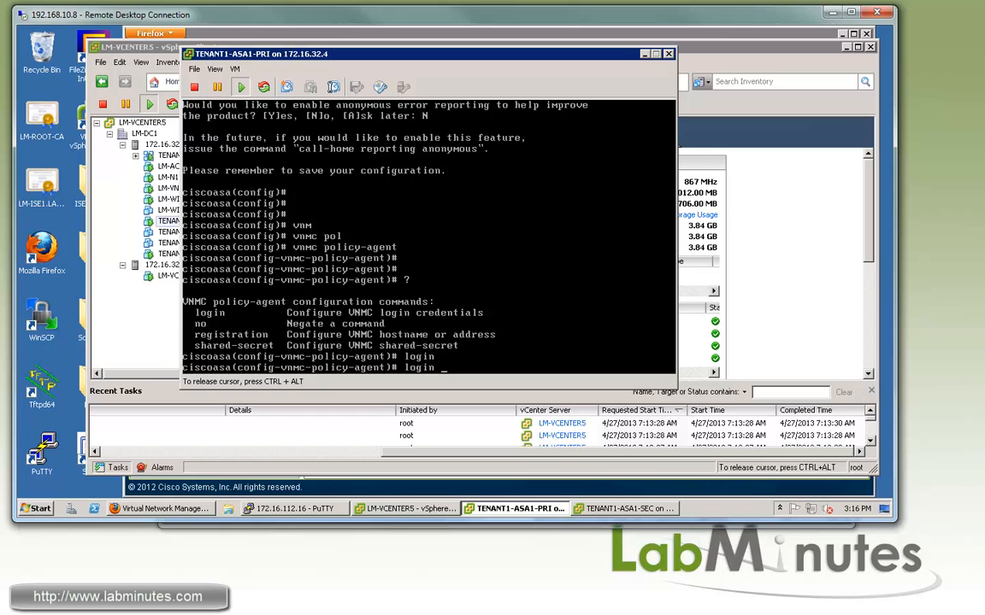
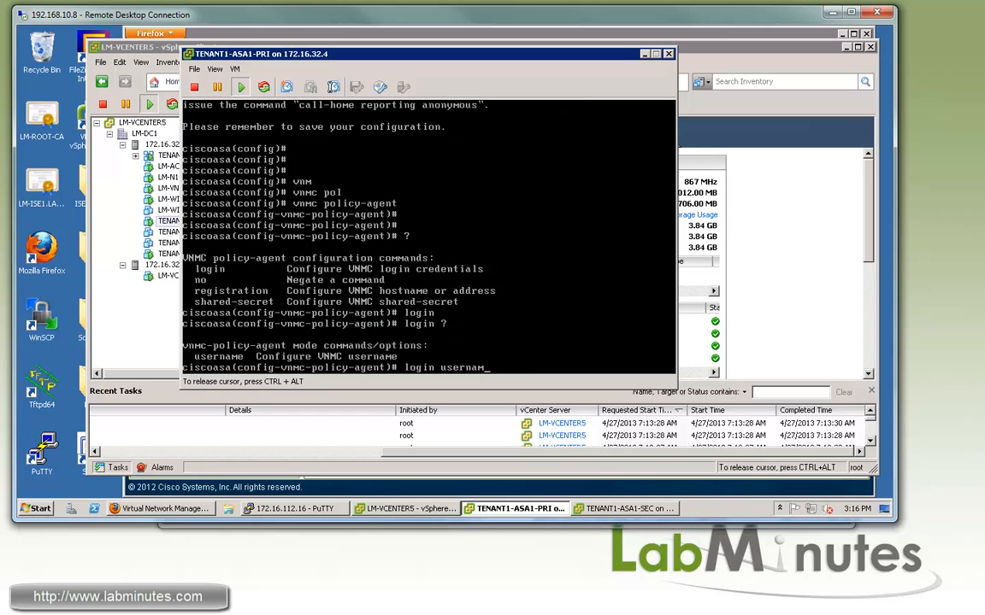
{"action": "key", "text": "Tab"}
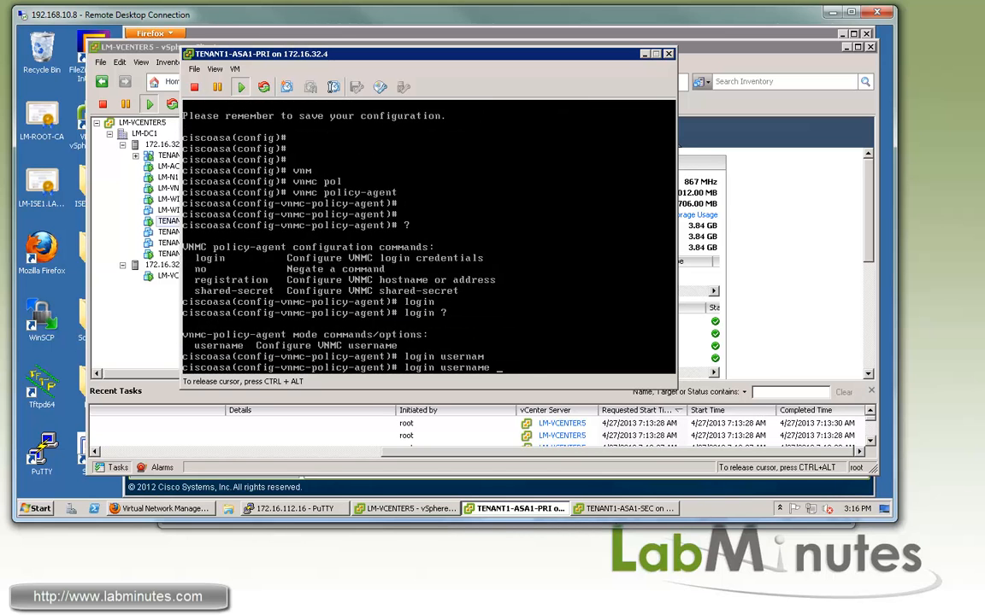
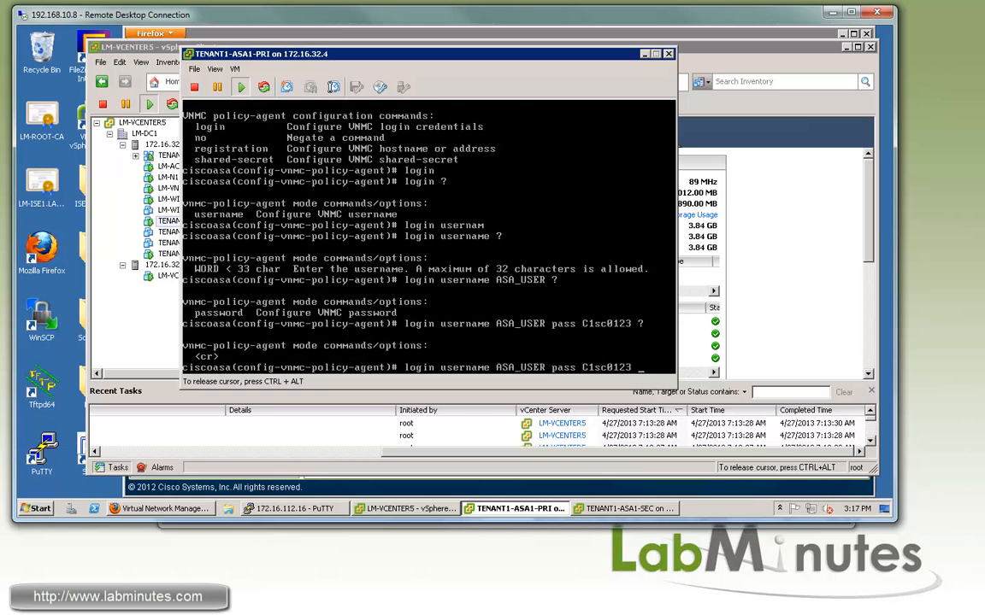
{"action": "key", "text": "Return"}
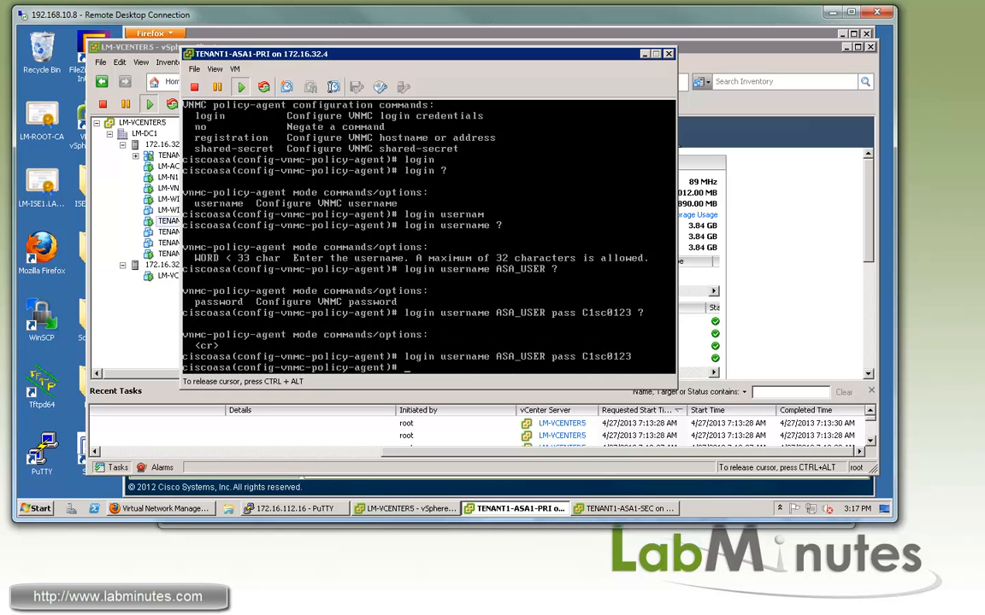
{"action": "key", "text": "Tab"}
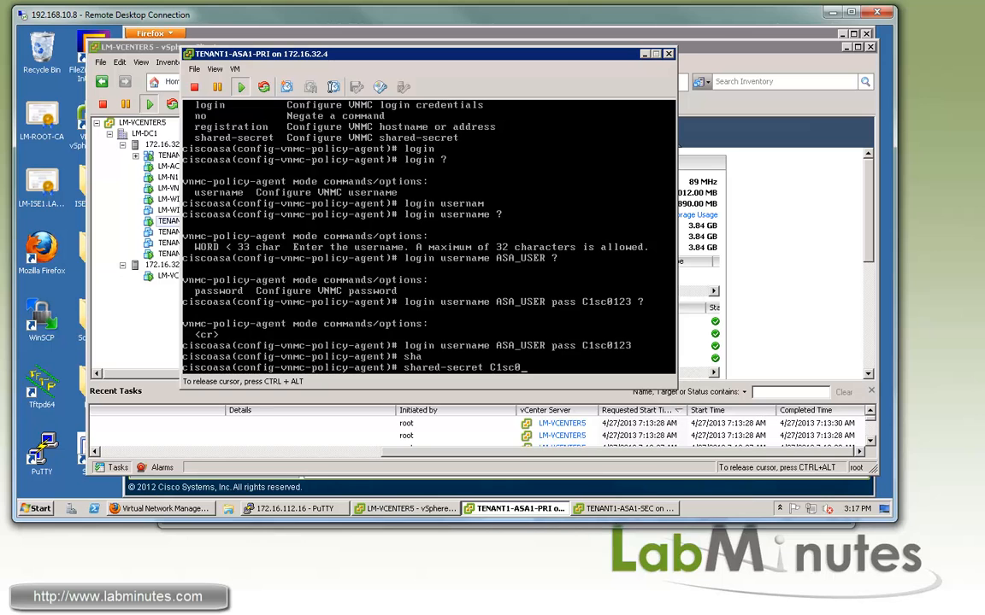
{"action": "key", "text": "Return"}
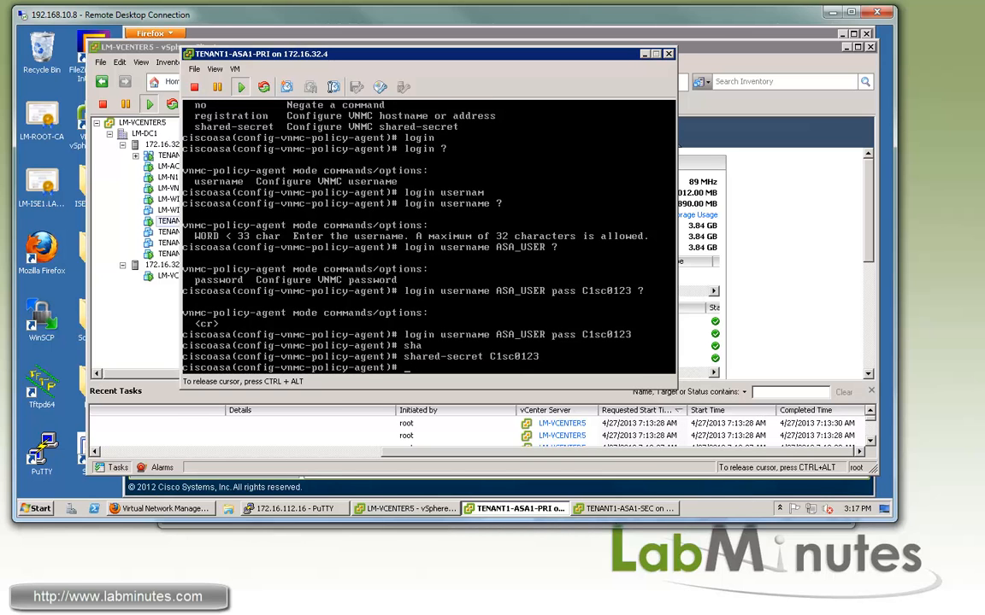
Set the registration host to 172.16.32.32 and exit policy-agent mode
{"action": "type", "text": "reg"}
{"action": "key", "text": "Tab"}
{"action": "type", "text": "h"}
{"action": "key", "text": "BackSpace"}
{"action": "type", "text": "ist"}
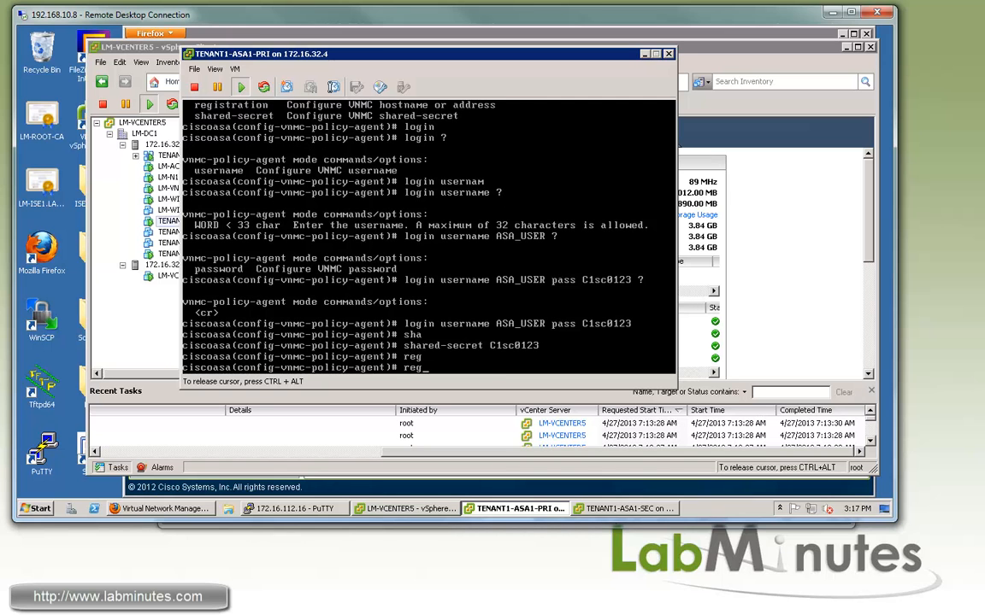
{"action": "key", "text": "Tab"}
{"action": "type", "text": "host 1"}
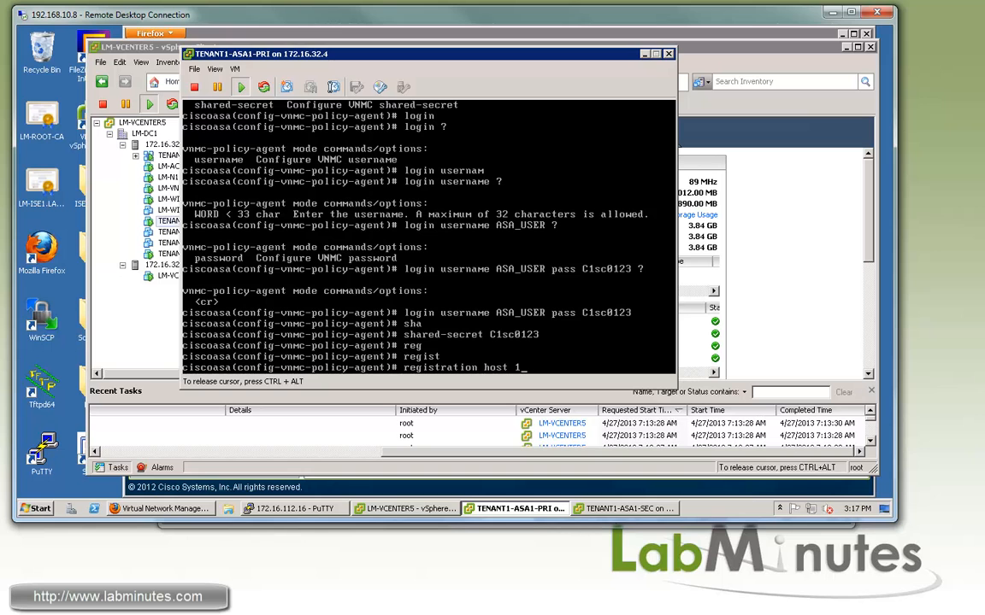
{"action": "type", "text": "72.16.32.32"}
{"action": "key", "text": "Return"}
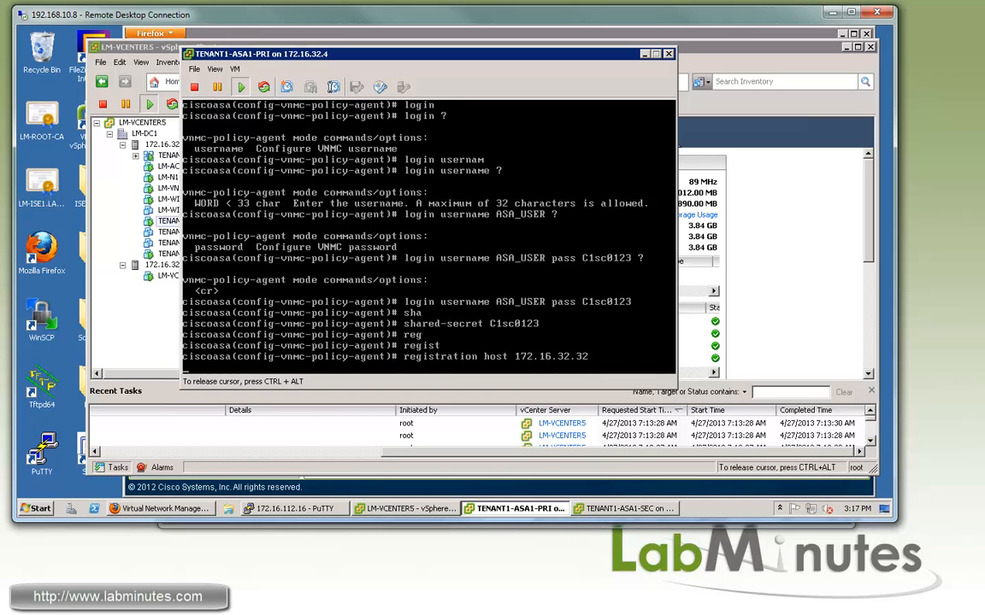
{"action": "key", "text": "Return"}
{"action": "key", "text": "Return"}
{"action": "type", "text": "exi"}
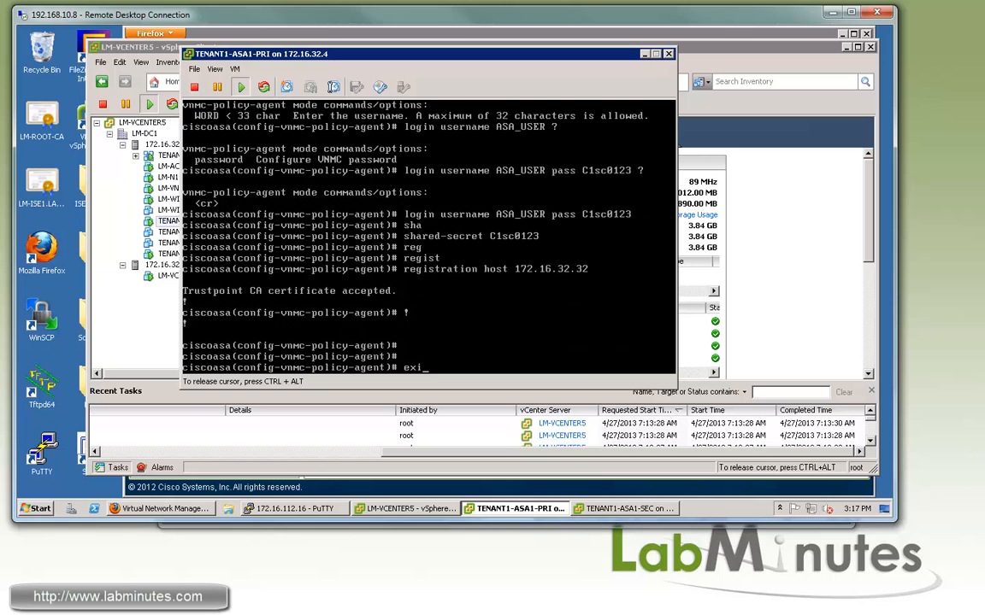
{"action": "key", "text": "Return"}
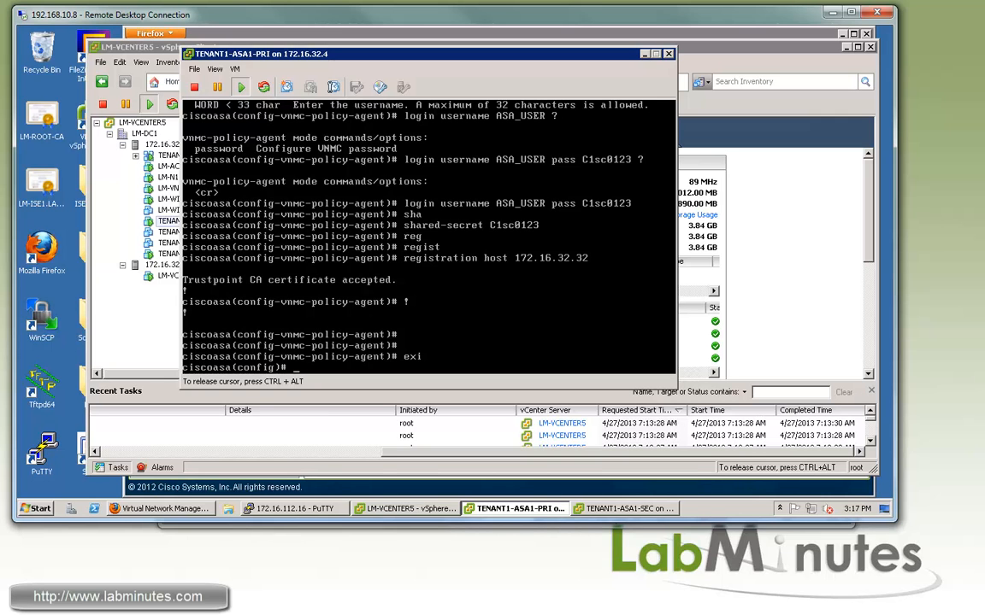
Assign the ASA to VNMC org root/TENANT1/DC1/APP1
{"action": "type", "text": "vnmc"}
{"action": "key", "text": "Tab"}
{"action": "type", "text": "org"}
{"action": "key", "text": "Tab"}
{"action": "type", "text": "roo"}
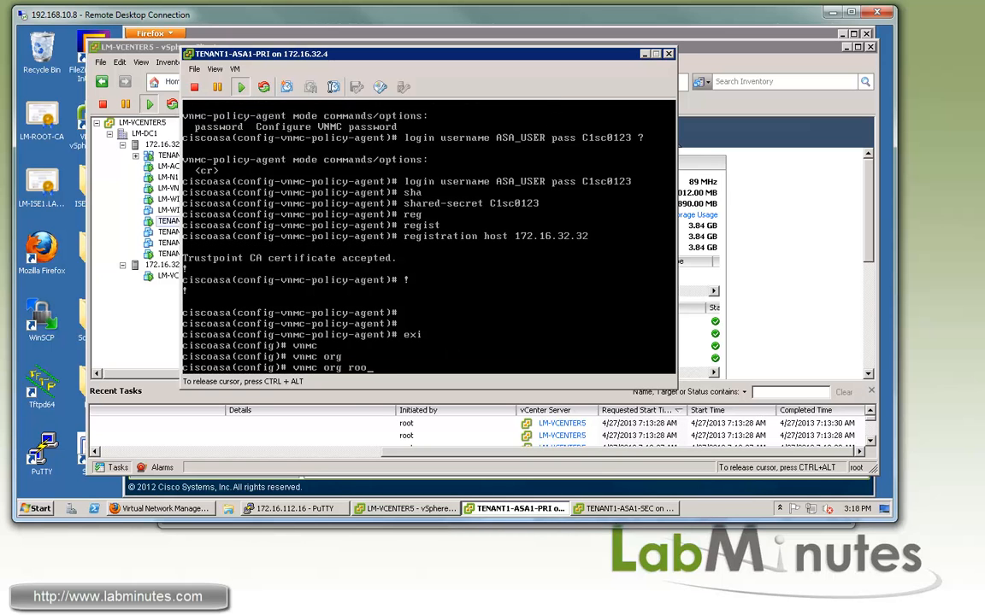
{"action": "type", "text": "t/TENANT1/DC1/APP1"}
{"action": "key", "text": "ctrl+alt"}
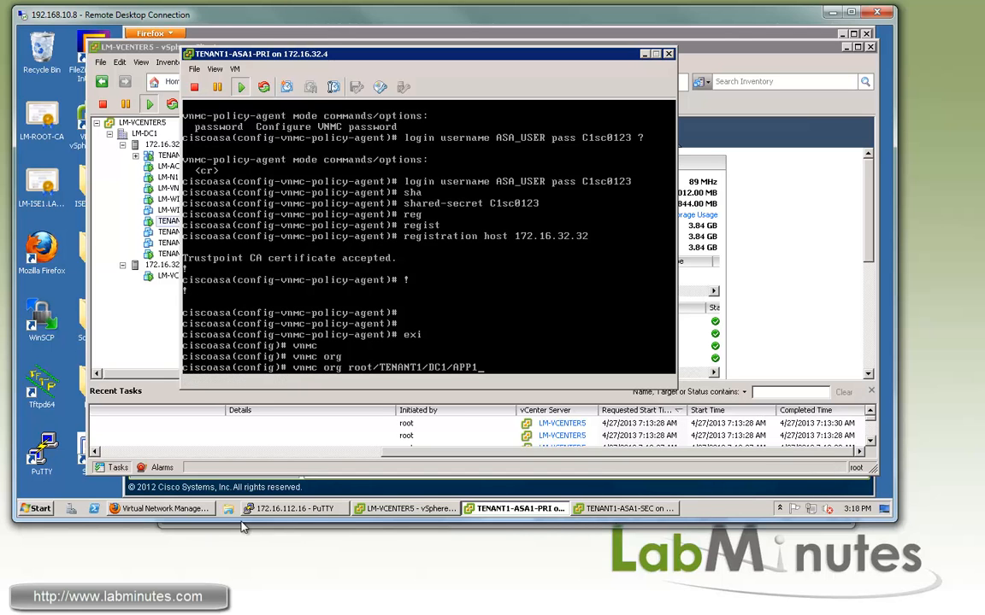
{"action": "left_click", "coordinate": [228, 527]}
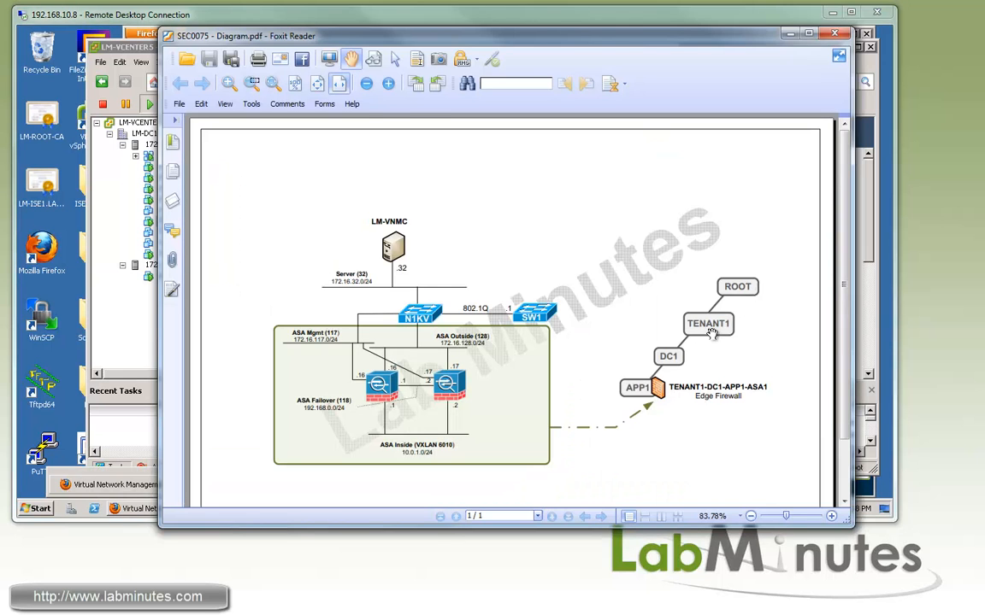
{"action": "key", "text": "alt+Tab"}
{"action": "key", "text": "Return"}
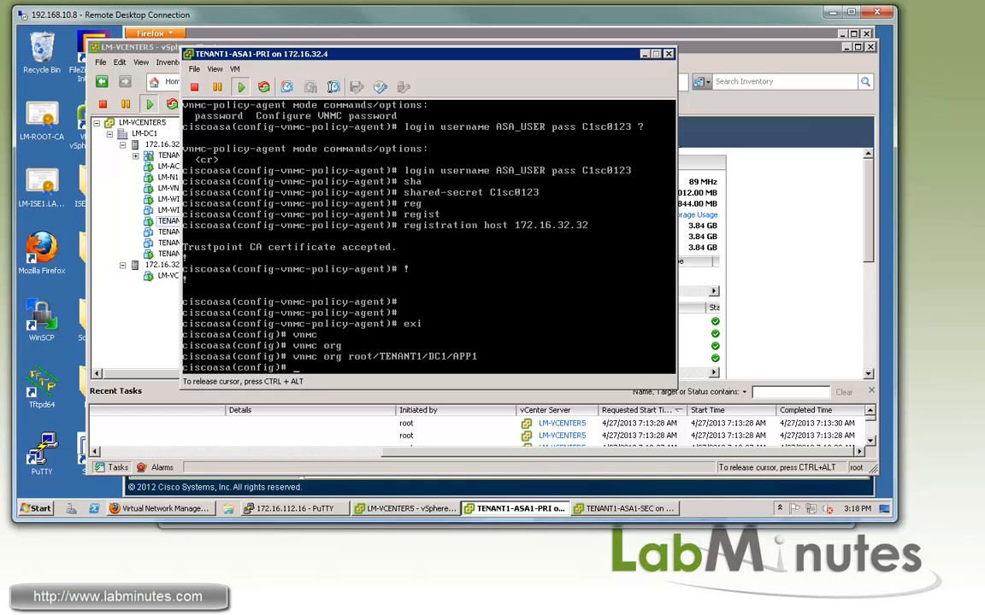
Run 'show vnmc policy-agent status' to confirm it is Working Properly
{"action": "key", "text": "Return"}
{"action": "type", "text": "sh vnmc po"}
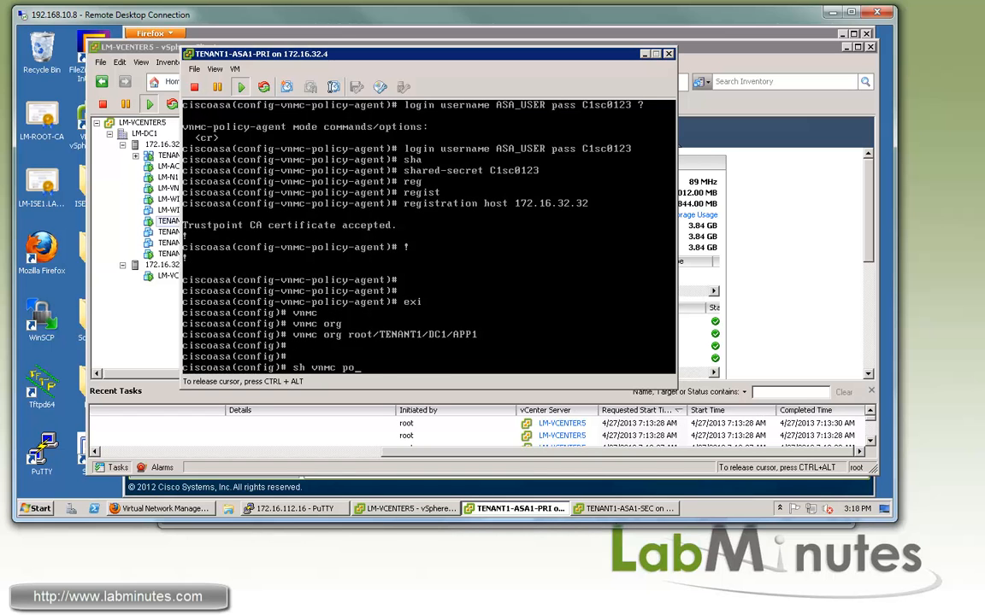
{"action": "key", "text": "Tab"}
{"action": "type", "text": "sta"}
{"action": "key", "text": "Tab"}
{"action": "key", "text": "Return"}
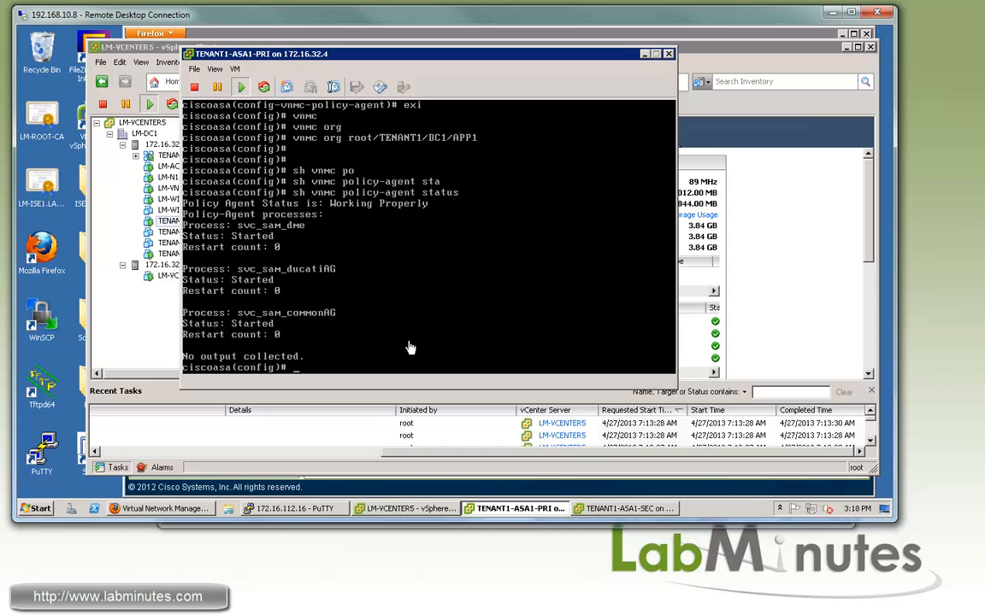
In VNMC's Service Registry Clients list, check the edge-firewall entry is registered
{"action": "left_click", "coordinate": [706, 502]}
{"action": "left_click", "coordinate": [161, 509]}
{"action": "left_click", "coordinate": [474, 324]}
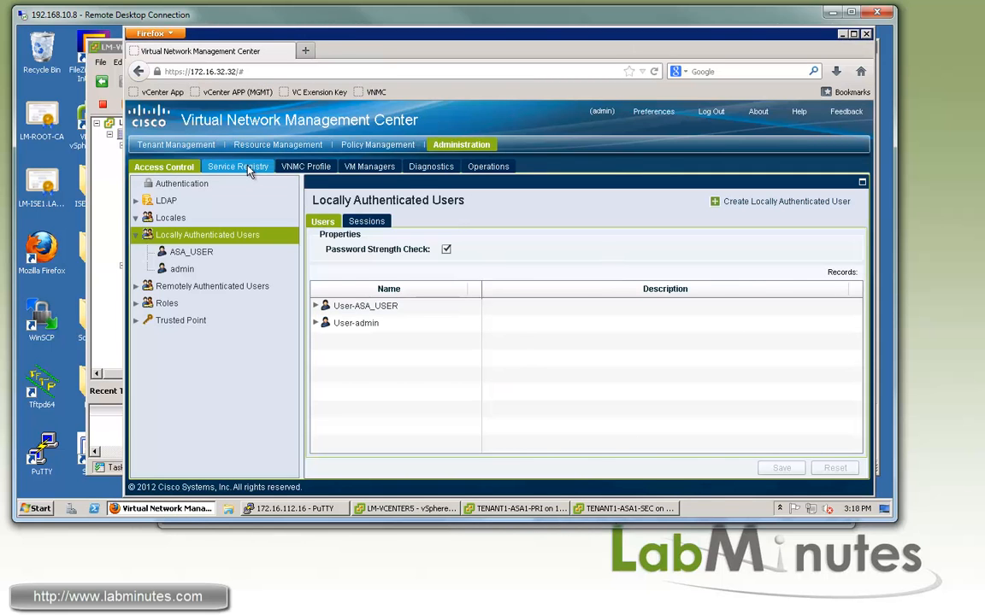
{"action": "left_click", "coordinate": [248, 168]}
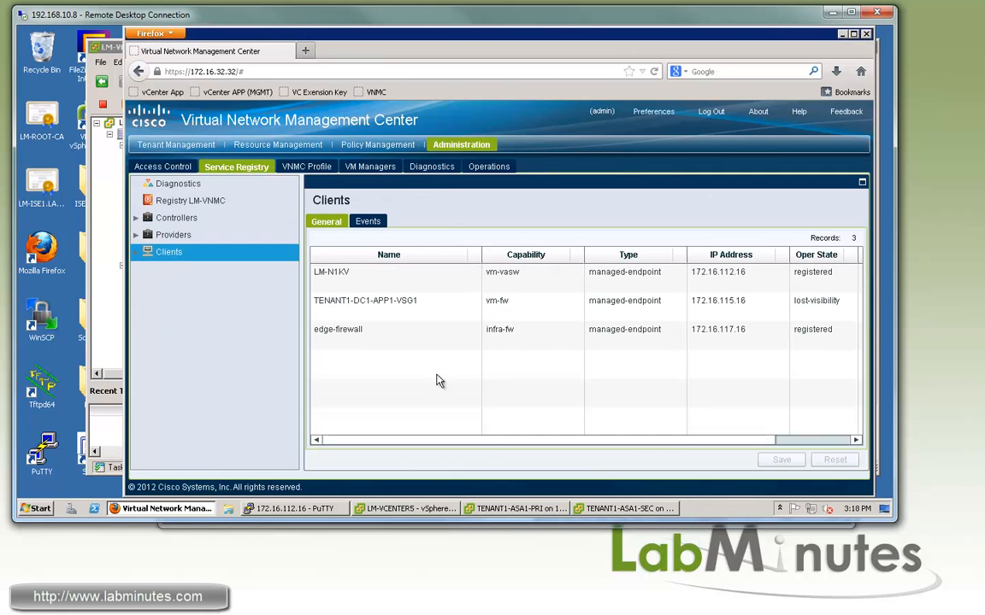
{"action": "left_click", "coordinate": [312, 339]}
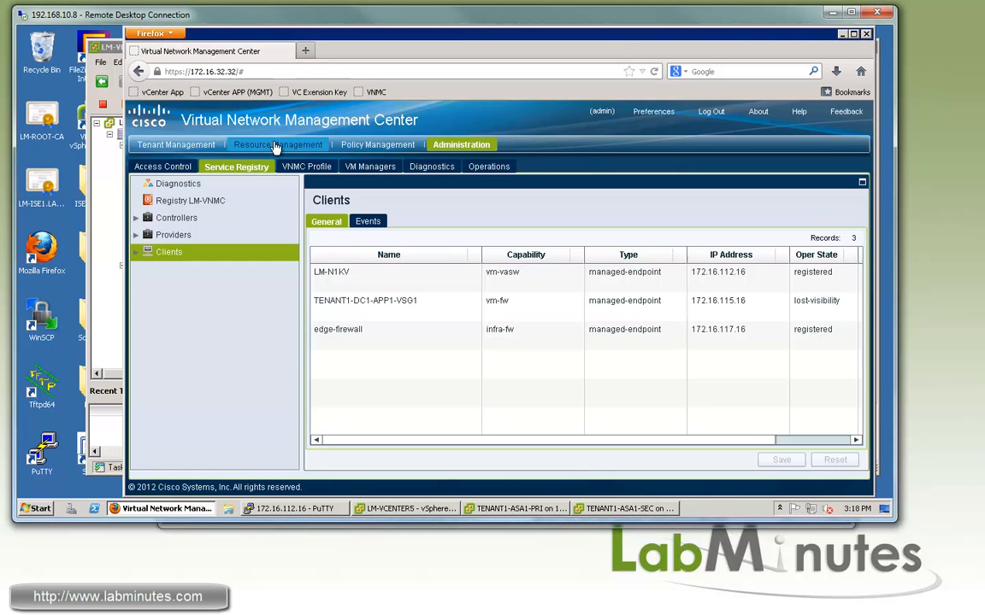
Open ASA1000V-ASDM under APP1 edge firewalls and confirm it is associated with config applied
{"action": "left_click", "coordinate": [276, 146]}
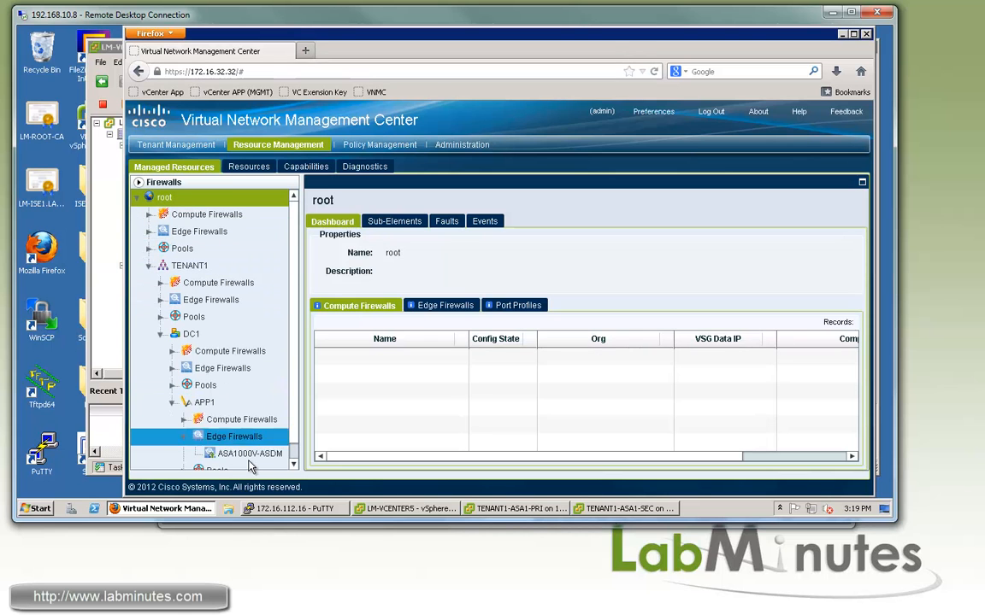
{"action": "left_click", "coordinate": [247, 454]}
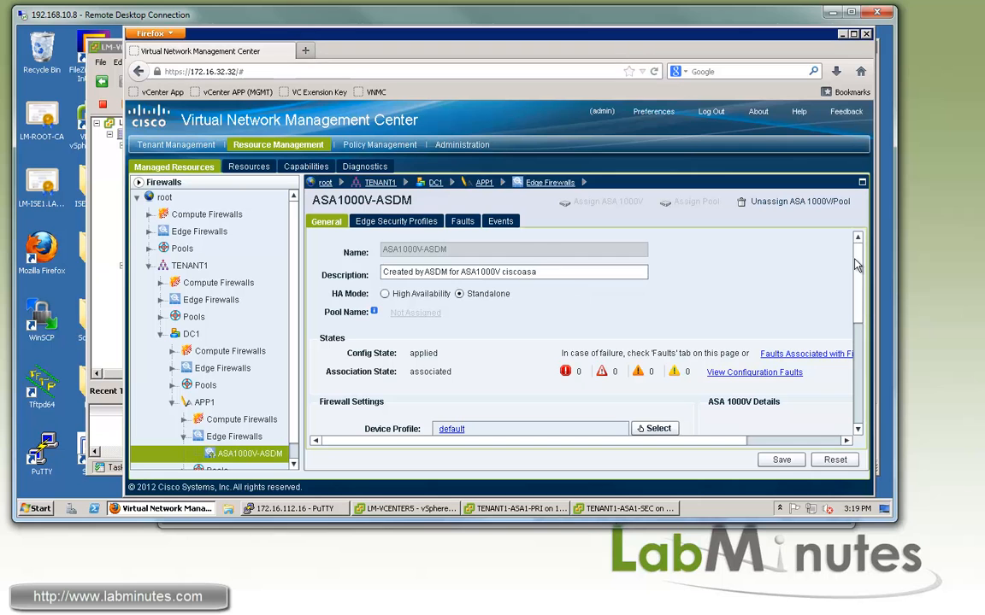
{"action": "scroll", "coordinate": [859, 267], "scroll_direction": "down", "scroll_amount": 3}
{"action": "scroll", "coordinate": [507, 329], "scroll_direction": "up", "scroll_amount": 3}
{"action": "double_click", "coordinate": [424, 352]}
{"action": "double_click", "coordinate": [430, 372]}
Review its interfaces: inside at 1.1.1.151 and outside at 2.2.2.242
{"action": "left_click_drag", "start_coordinate": [859, 294], "coordinate": [859, 257]}
{"action": "scroll", "coordinate": [774, 290], "scroll_direction": "down", "scroll_amount": 5}
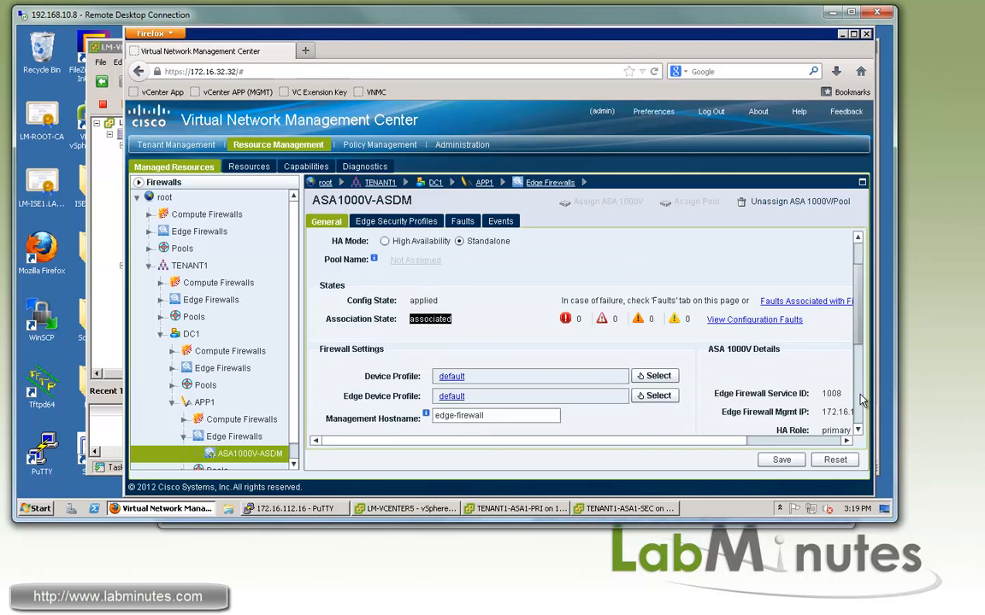
{"action": "left_click", "coordinate": [539, 381]}
{"action": "left_click", "coordinate": [389, 345]}
{"action": "left_click", "coordinate": [376, 391]}
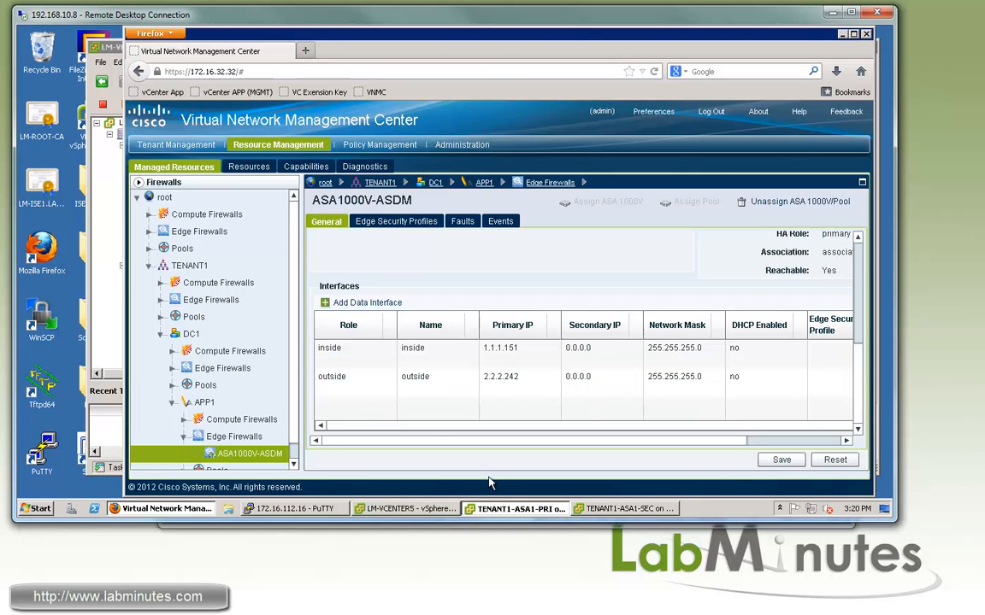
{"action": "left_click", "coordinate": [513, 508]}
Run 'sh int ip br' on the ASA console to list interface IPs and status, then release the console
{"action": "type", "text": "sh int ip br"}
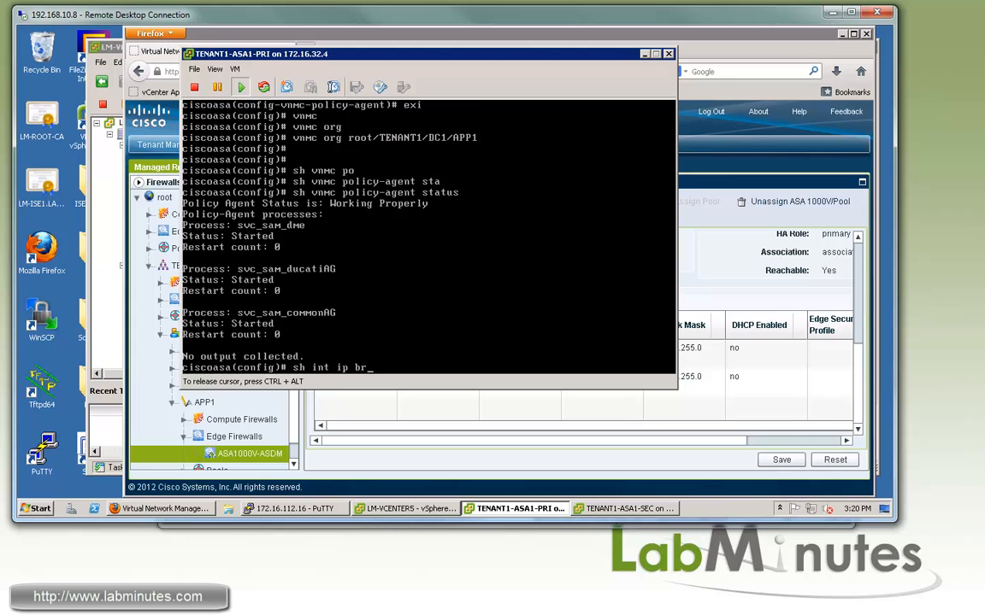
{"action": "key", "text": "Return"}
{"action": "key", "text": "ctrl+alt"}
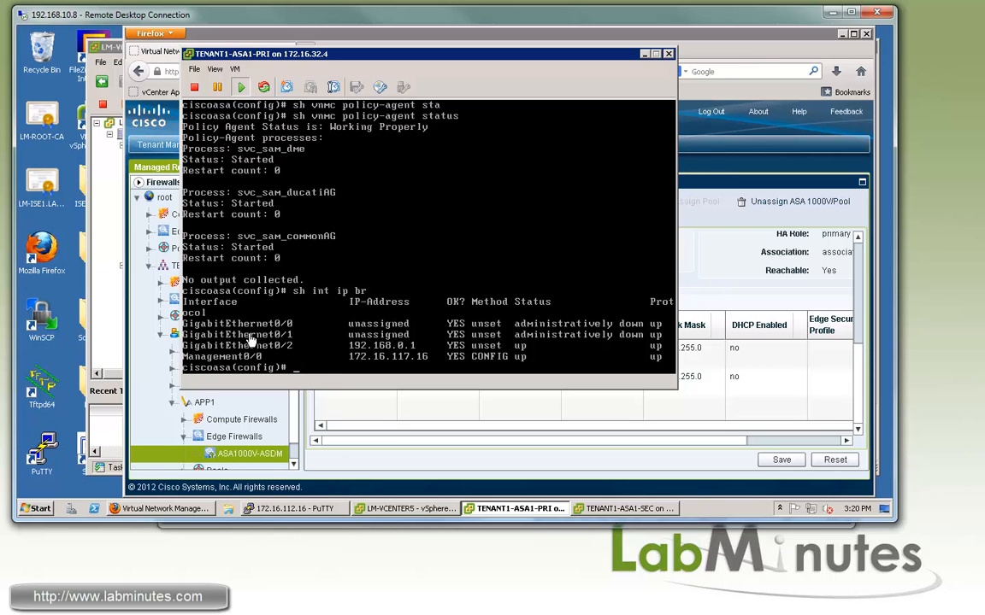
{"action": "left_click", "coordinate": [468, 393]}
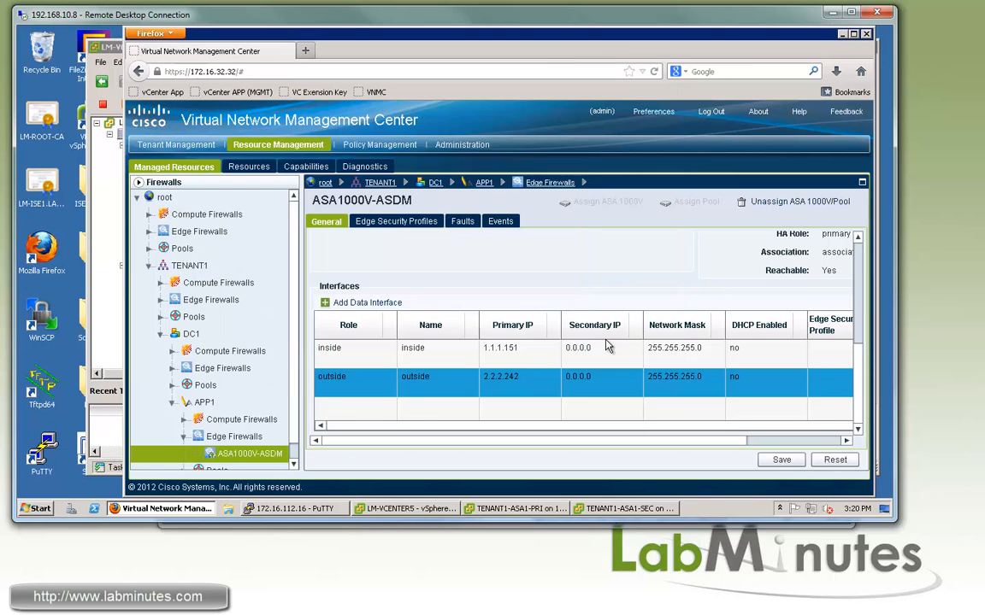